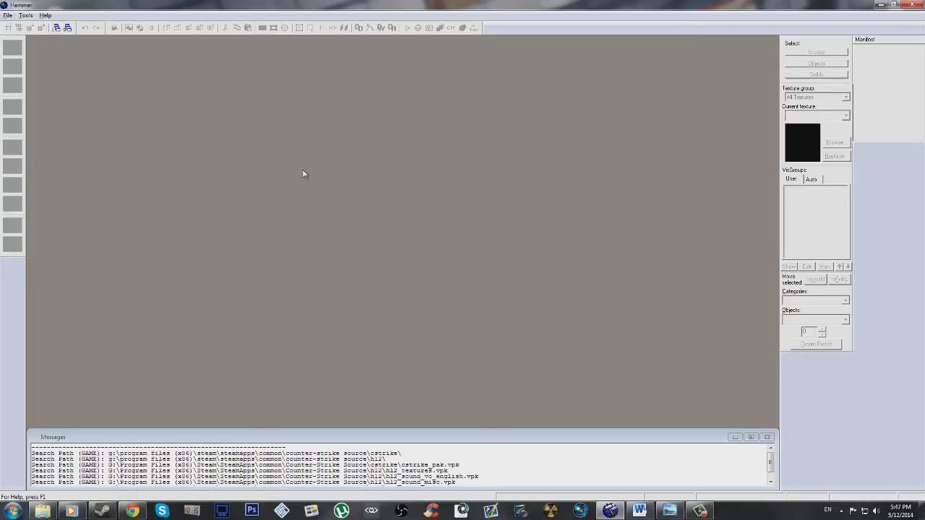
# Create a new map and set the camera view to 3D Shaded Textured Polygons.
pyautogui.click(9, 15)
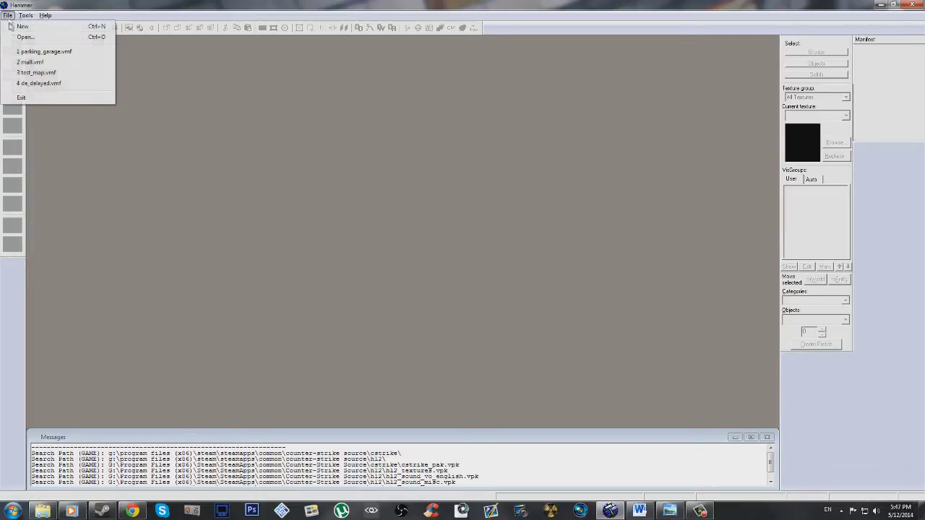
pyautogui.click(13, 27)
pyautogui.click(43, 55)
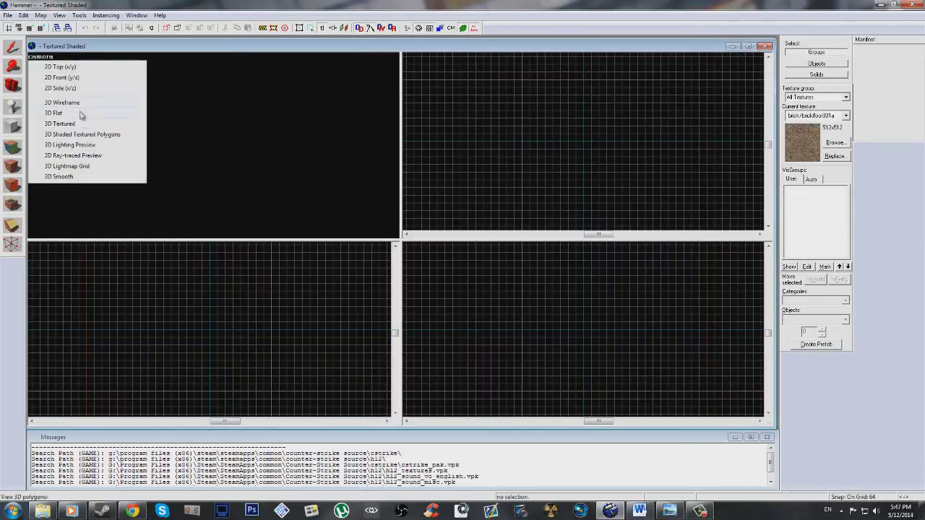
pyautogui.click(81, 134)
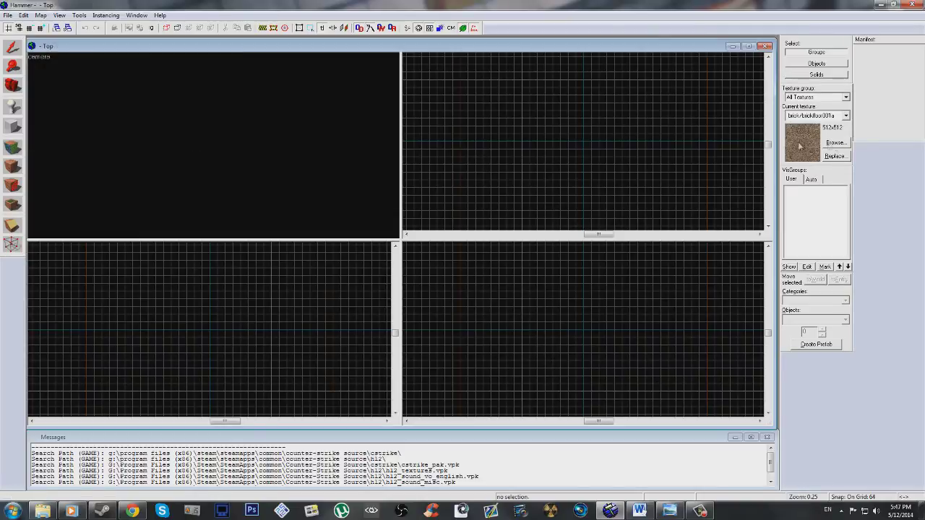
pyautogui.scroll(-3, 558, 136)
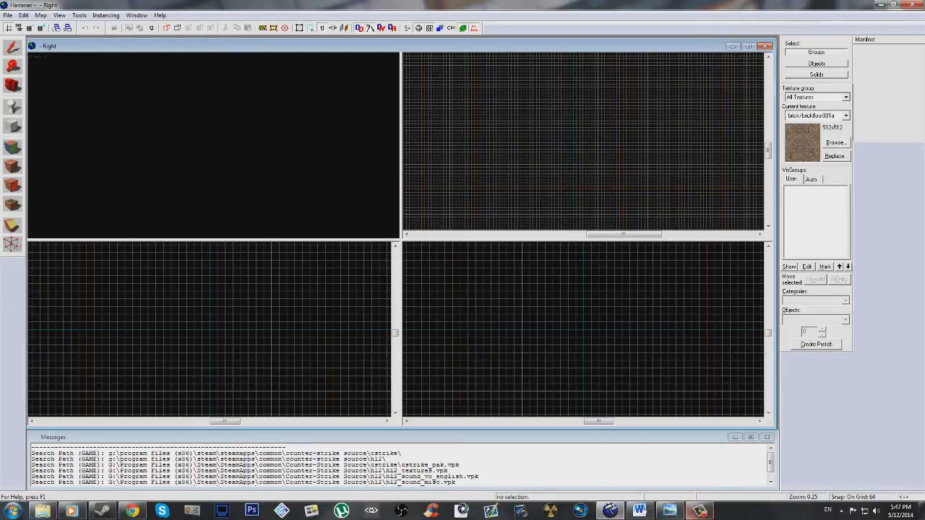
# Switch to the H-shaped ranch floor plan in Windows Photo Viewer and examine its room layout and dimensions.
pyautogui.click(670, 511)
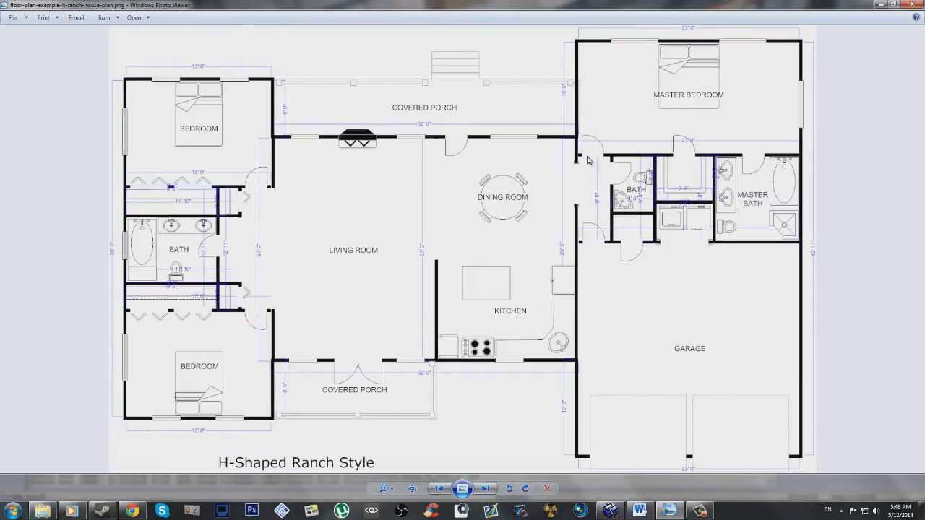
pyautogui.scroll(6, 456, 145)
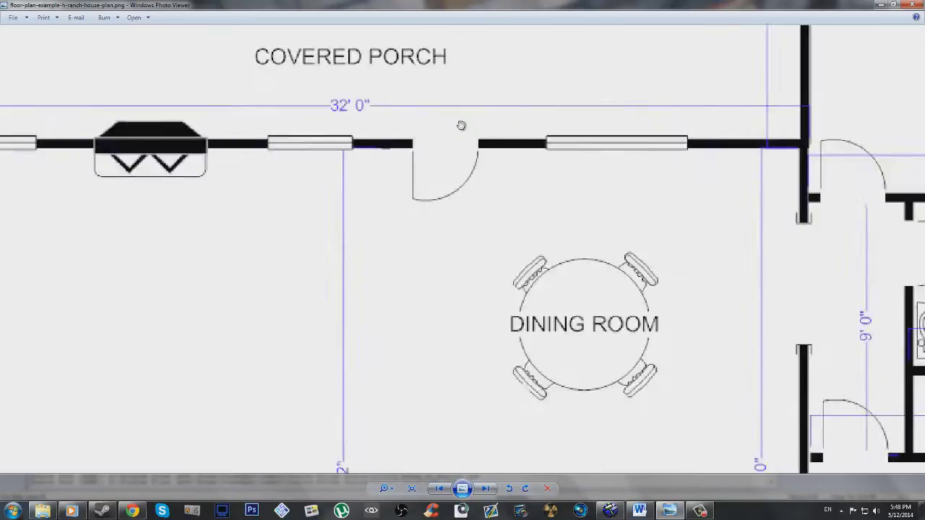
pyautogui.scroll(-6, 531, 205)
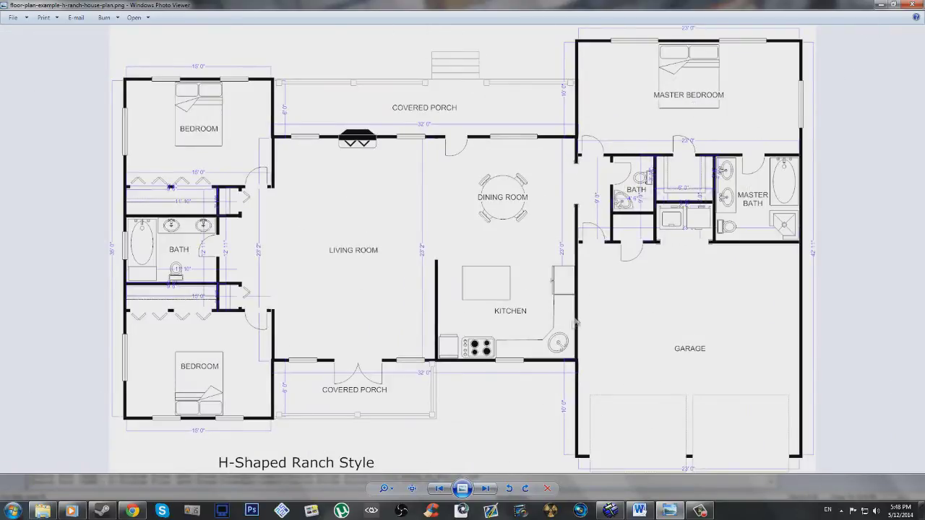
pyautogui.click(894, 3)
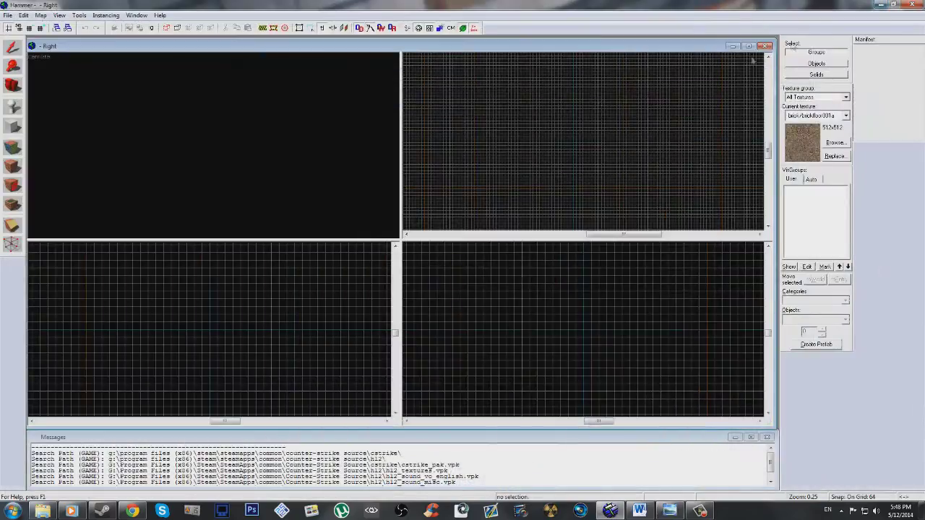
# Set the grid to 512 and choose the orange dev_measuregeneric texture by filtering the textures for "dev".
pyautogui.scroll(5, 551, 106)
pyautogui.press(']')
pyautogui.press(']')
pyautogui.press(']')
pyautogui.click(836, 142)
pyautogui.write('dev')
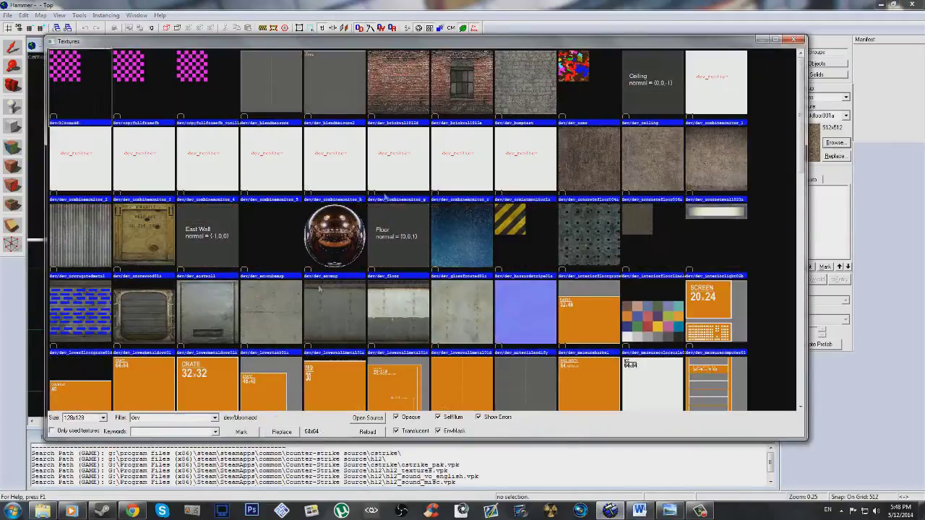
pyautogui.scroll(-3, 469, 272)
pyautogui.doubleClick(468, 272)
# Create a floor block about 5632 by 5120 units and 64 high, and place a player entity on it.
pyautogui.moveTo(551, 120); pyautogui.dragTo(608, 169)
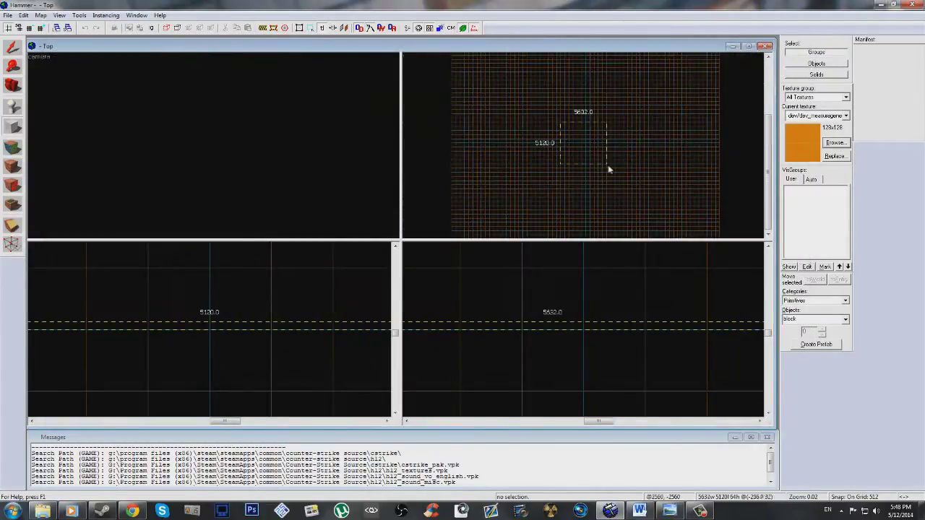
pyautogui.press('Return')
pyautogui.press('z')
pyautogui.press('z')
pyautogui.click(11, 106)
pyautogui.click(182, 144)
# Resize the floor block to 1280 by 768 units, using a grid of 128 for the final size.
pyautogui.click(12, 48)
pyautogui.click(210, 173)
pyautogui.moveTo(558, 119); pyautogui.dragTo(570, 132)
pyautogui.moveTo(618, 167); pyautogui.dragTo(586, 77)
pyautogui.scroll(10, 571, 151)
pyautogui.press('[')
pyautogui.press('[')
pyautogui.press('z')
pyautogui.press('w')
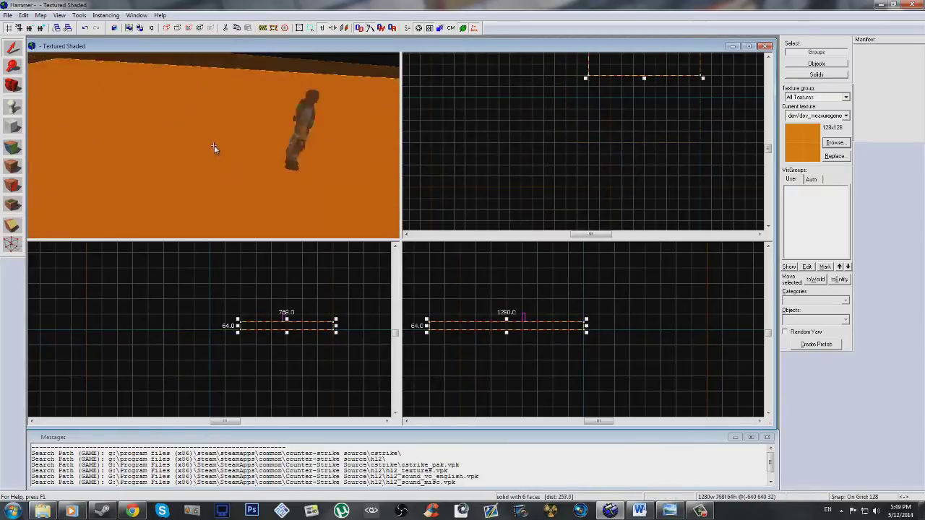
pyautogui.press('s')
pyautogui.press('z')
# Choose the orange dev_measuregeneric texture from the dev textures for the walls.
pyautogui.hotkey('alt', 'Tab')
pyautogui.hotkey('alt', 'Tab')
pyautogui.hotkey('alt', 'Tab')
pyautogui.hotkey('alt', 'Tab')
pyautogui.click(836, 143)
pyautogui.scroll(1, 533, 286)
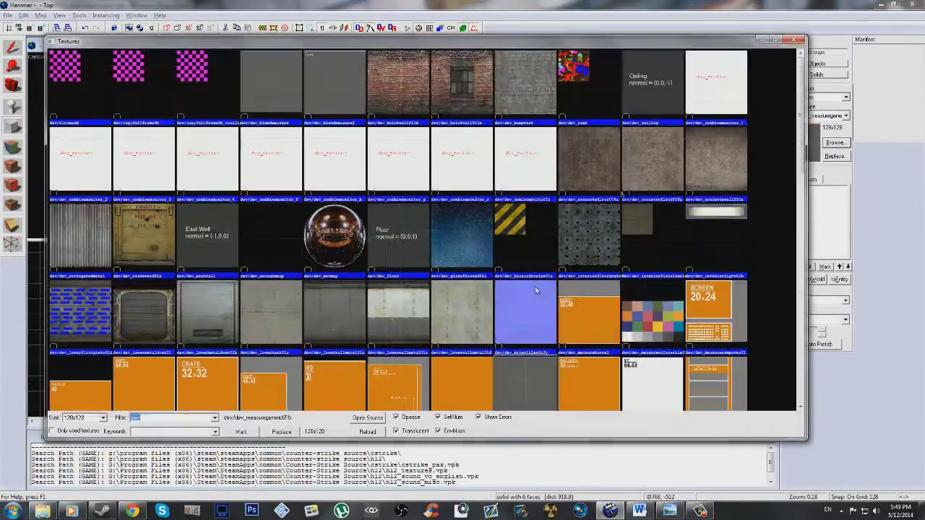
pyautogui.scroll(-3, 506, 246)
pyautogui.doubleClick(472, 213)
# Set the grid to 8 and create a wall 8 wide, 768 long and 128 high along the floor's east edge.
pyautogui.scroll(6, 576, 290)
pyautogui.press('[')
pyautogui.press('[')
pyautogui.press('[')
pyautogui.press('[')
pyautogui.scroll(4, 576, 290)
pyautogui.moveTo(688, 345)
pyautogui.mouseDown()
pyautogui.moveTo(683, 279)
pyautogui.moveTo(692, 274)
pyautogui.mouseUp()
pyautogui.scroll(-2, 723, 309)
pyautogui.press('Return')
pyautogui.press('z')
pyautogui.press('z')
pyautogui.hotkey('shift', 's')
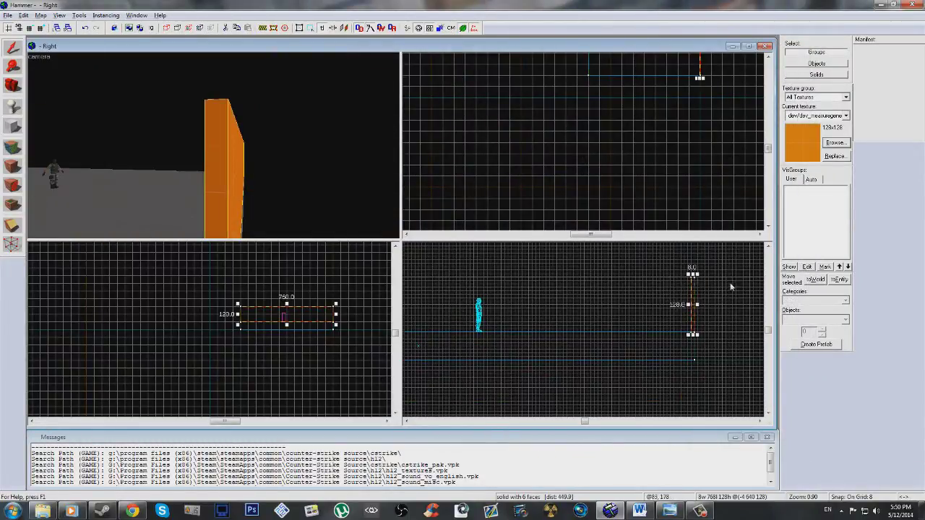
# Clip the floor block with a vertical cut 384 units from its west edge, keeping both parts.
pyautogui.scroll(3, 559, 316)
pyautogui.click(420, 315)
pyautogui.scroll(3, 510, 319)
pyautogui.scroll(-5, 444, 393)
pyautogui.hotkey('alt', 'Tab')
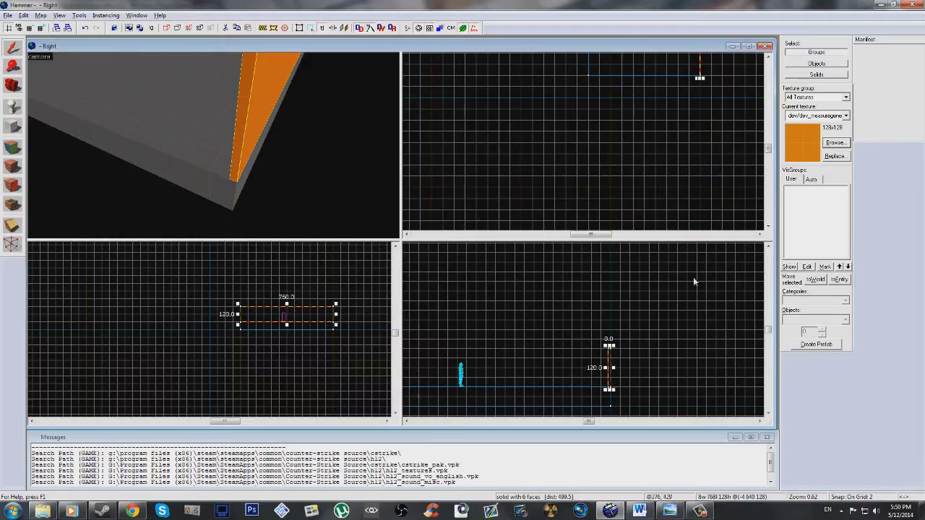
pyautogui.scroll(8, 628, 135)
pyautogui.scroll(-5, 628, 135)
pyautogui.click(177, 132)
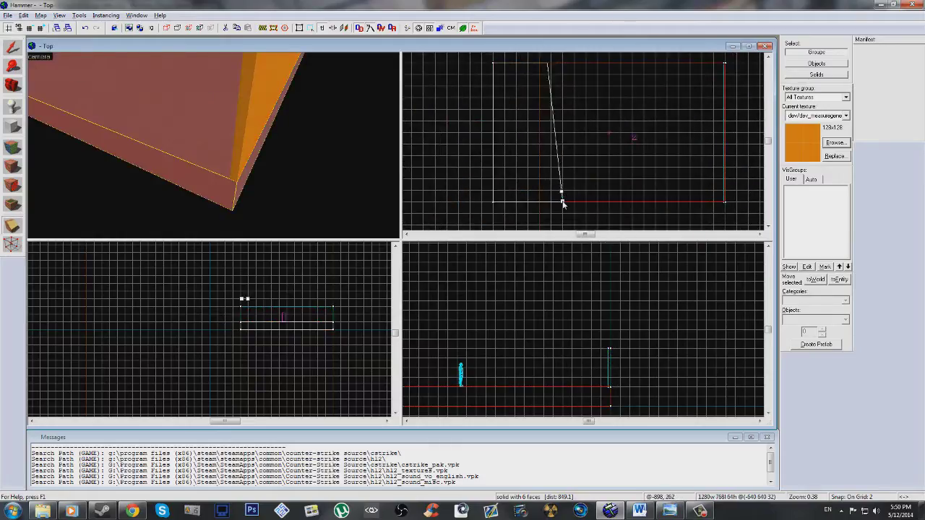
pyautogui.scroll(12, 563, 202)
pyautogui.moveTo(559, 64); pyautogui.dragTo(570, 63)
pyautogui.press('Return')
# Set the grid to 16 and clip the floor again 384 units from its east edge, keeping both parts.
pyautogui.scroll(-4, 494, 180)
pyautogui.press(']')
pyautogui.press(']')
pyautogui.press(']')
pyautogui.scroll(-8, 495, 180)
pyautogui.moveTo(627, 178); pyautogui.dragTo(627, 109)
pyautogui.press('Return')
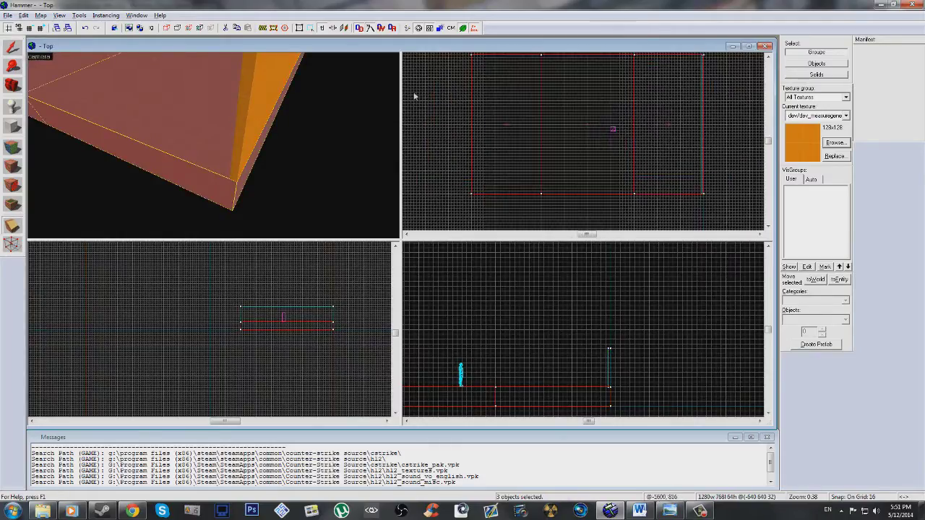
# Delete the unneeded pieces of the middle floor section to form the H-shaped outline.
pyautogui.click(639, 126)
pyautogui.click(589, 187)
pyautogui.press('Delete')
pyautogui.press('z')
pyautogui.press('z')
# Set the grid to 8 and create walls along the south edge and southern inner edge of the east wing.
pyautogui.hotkey('shift', 'b')
pyautogui.scroll(6, 727, 193)
pyautogui.moveTo(448, 192); pyautogui.dragTo(654, 190)
pyautogui.press('[')
pyautogui.press('Return')
pyautogui.scroll(4, 564, 343)
pyautogui.moveTo(449, 67); pyautogui.dragTo(459, 183)
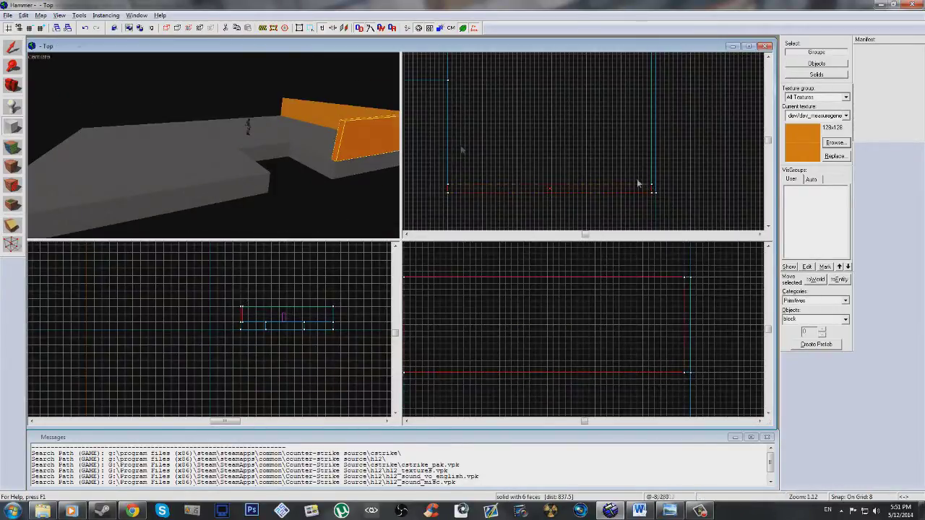
pyautogui.press('Return')
pyautogui.moveTo(489, 103); pyautogui.dragTo(595, 101, button='middle')
pyautogui.moveTo(591, 97); pyautogui.dragTo(430, 101)
pyautogui.press('Return')
pyautogui.scroll(-3, 433, 101)
pyautogui.moveTo(477, 95); pyautogui.dragTo(589, 123, button='middle')
pyautogui.moveTo(558, 97); pyautogui.dragTo(561, 177)
pyautogui.press('Return')
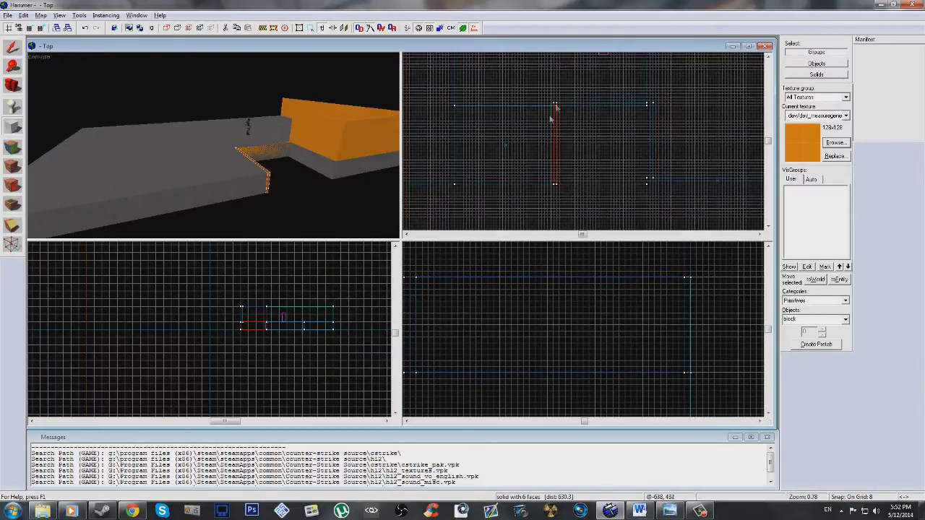
pyautogui.hotkey('ctrl', 'z')
# Create 8-unit-thick, 128-high walls along the middle section's south edge and the west wing's southern inner edge.
pyautogui.scroll(3, 570, 119)
pyautogui.moveTo(716, 105); pyautogui.dragTo(524, 101)
pyautogui.scroll(3, 525, 101)
pyautogui.scroll(-2, 550, 372)
pyautogui.moveTo(454, 338); pyautogui.dragTo(454, 305)
pyautogui.press('Return')
# Create a wall 376 wide, 8 thick and 128 high along the west wing's south edge.
pyautogui.scroll(-6, 524, 107)
pyautogui.scroll(6, 526, 174)
pyautogui.moveTo(524, 105); pyautogui.dragTo(482, 157)
pyautogui.scroll(8, 259, 323)
pyautogui.scroll(-7, 646, 163)
pyautogui.scroll(6, 482, 157)
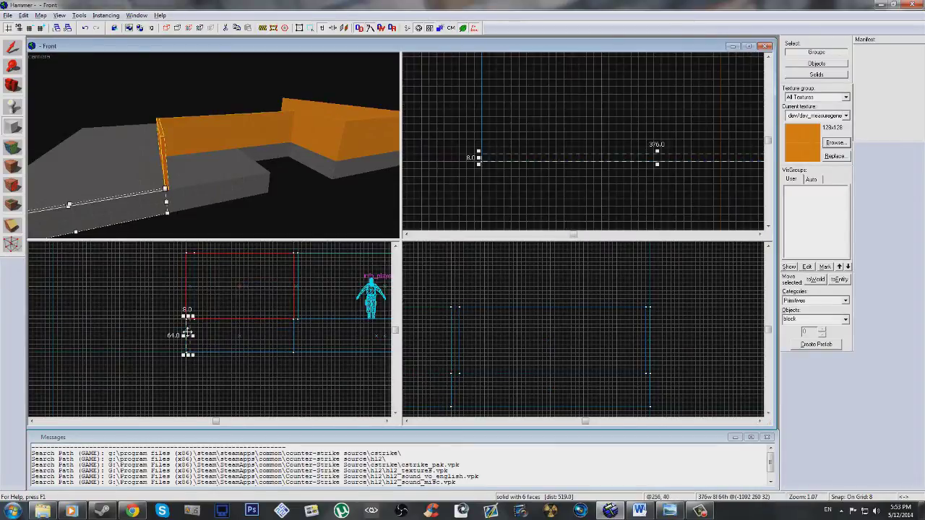
pyautogui.moveTo(190, 284); pyautogui.dragTo(189, 253)
pyautogui.press('Return')
# Create an 8-unit-thick, 128-high wall along the west wing's outer edge.
pyautogui.scroll(-4, 667, 322)
pyautogui.scroll(6, 585, 322)
pyautogui.moveTo(482, 292); pyautogui.dragTo(506, 360)
pyautogui.scroll(5, 215, 149)
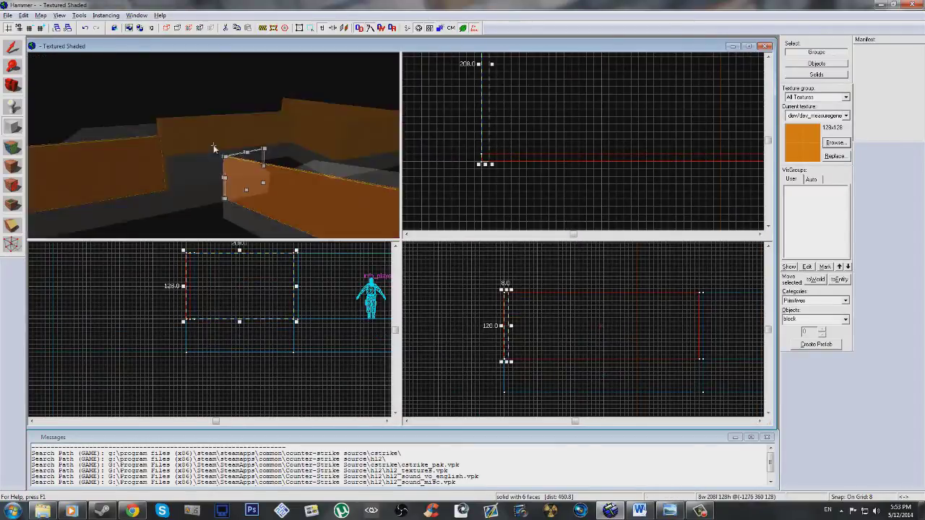
pyautogui.scroll(-4, 494, 212)
pyautogui.scroll(-3, 494, 212)
pyautogui.press('Return')
# Create a wall across the building's whole north edge and adjust a wall end to close the corner.
pyautogui.scroll(3, 706, 108)
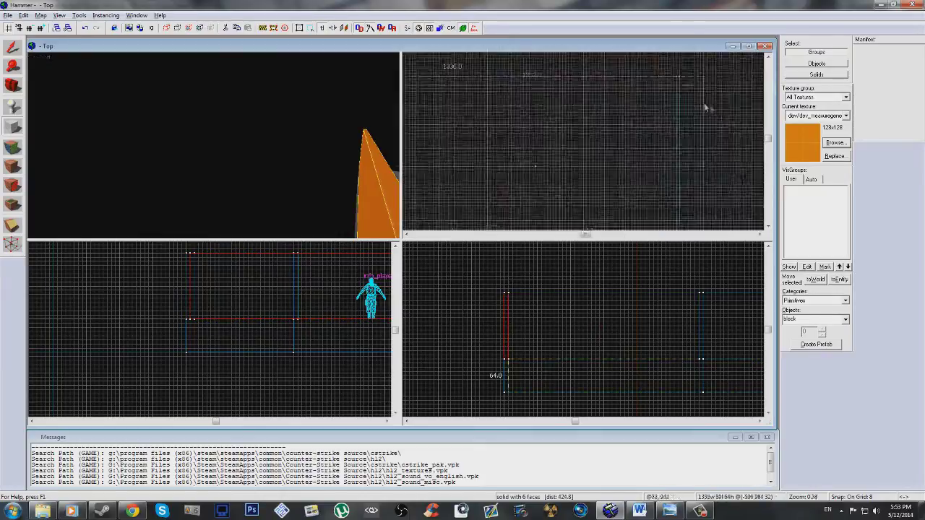
pyautogui.click(13, 47)
pyautogui.scroll(-4, 586, 193)
pyautogui.scroll(3, 587, 193)
pyautogui.scroll(3, 586, 193)
pyautogui.click(222, 170)
pyautogui.scroll(3, 464, 209)
pyautogui.moveTo(464, 209); pyautogui.dragTo(456, 209)
pyautogui.click(256, 121)
pyautogui.scroll(-10, 612, 148)
pyautogui.scroll(2, 499, 65)
pyautogui.scroll(-6, 212, 147)
# Save the map as house_dev.
pyautogui.hotkey('ctrl', 's')
pyautogui.write('house_dev')
pyautogui.press('Return')
# Select all the walls and reduce their height to 104 units together.
pyautogui.scroll(10, 213, 146)
pyautogui.click(213, 145)
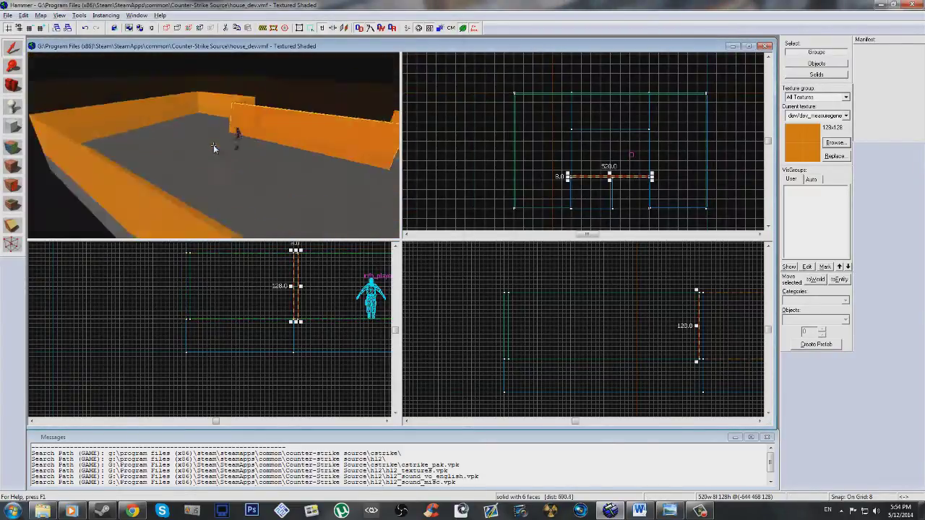
pyautogui.keyDown('ctrl'); pyautogui.click(214, 146); pyautogui.keyUp('ctrl')
pyautogui.keyDown('ctrl'); pyautogui.click(213, 145); pyautogui.keyUp('ctrl')
pyautogui.keyDown('ctrl'); pyautogui.click(214, 145); pyautogui.keyUp('ctrl')
pyautogui.keyDown('ctrl'); pyautogui.click(214, 146); pyautogui.keyUp('ctrl')
pyautogui.scroll(-4, 636, 304)
pyautogui.scroll(3, 659, 293)
pyautogui.moveTo(659, 292); pyautogui.dragTo(659, 301)
pyautogui.scroll(8, 214, 150)
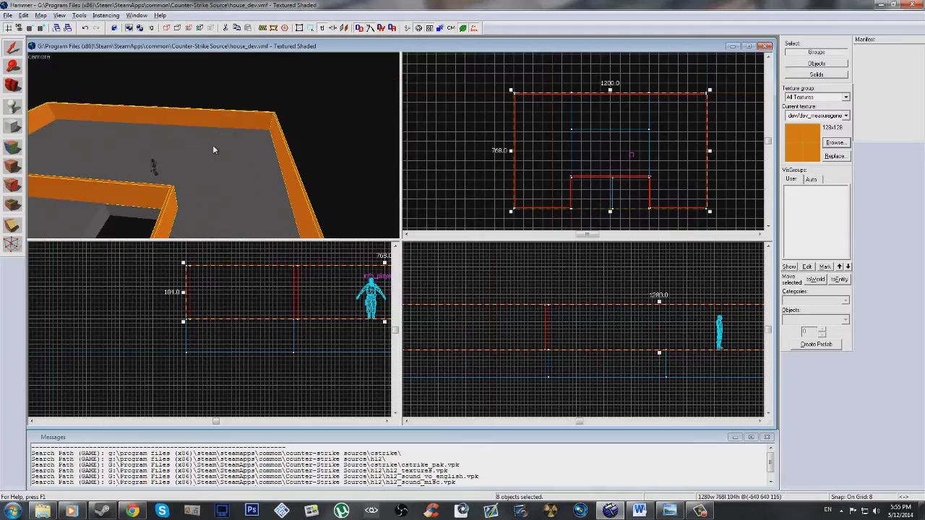
pyautogui.scroll(-8, 214, 150)
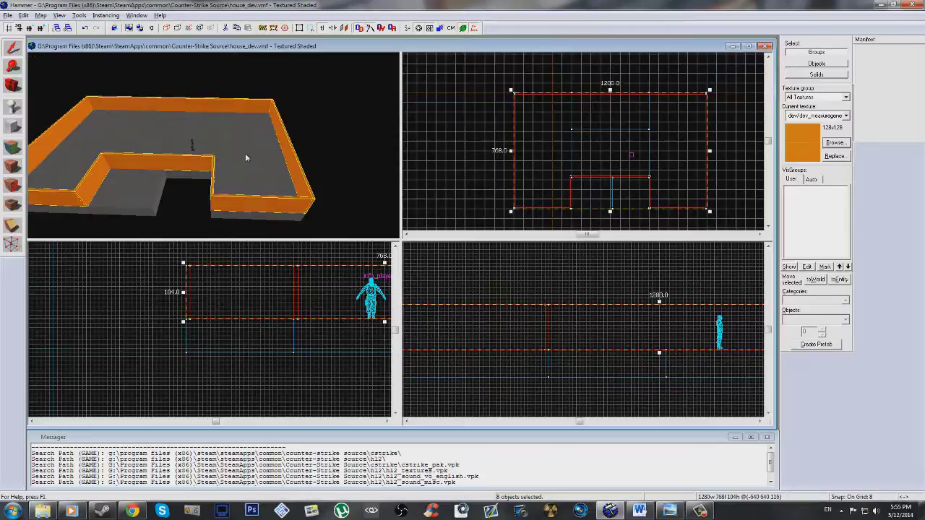
pyautogui.press('Escape')
# Replace the full-width north wall with a wall along only the west wing's north edge.
pyautogui.click(236, 121)
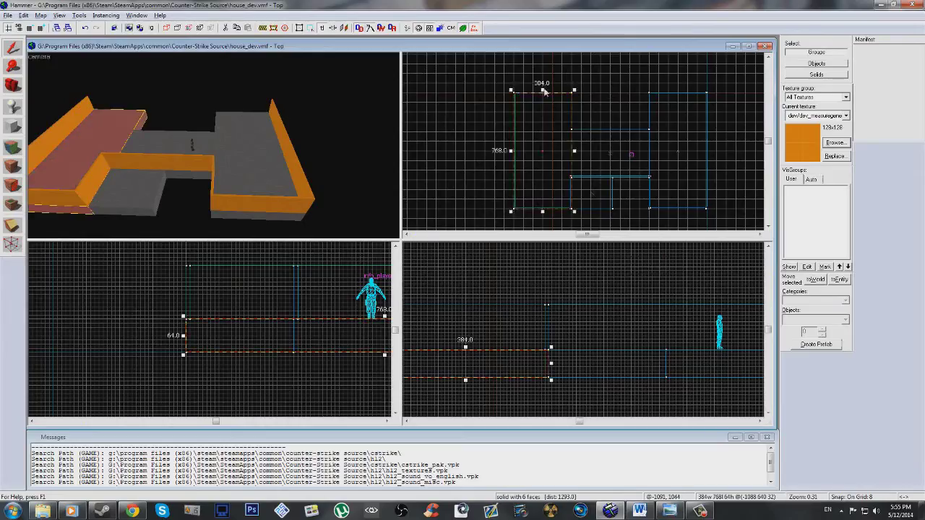
pyautogui.scroll(3, 626, 121)
pyautogui.moveTo(626, 122); pyautogui.dragTo(559, 137)
pyautogui.press('Return')
# Create walls along the west wing's northern inner edge and the middle section's north edge.
pyautogui.scroll(-4, 560, 137)
pyautogui.scroll(5, 613, 103)
pyautogui.moveTo(613, 104)
pyautogui.mouseDown()
pyautogui.moveTo(549, 155)
pyautogui.moveTo(718, 147)
pyautogui.mouseUp()
pyautogui.press('Return')
pyautogui.scroll(1, 718, 146)
pyautogui.press('Return')
# Create a 104-high wall about 248 units long along the east wing's northern inner edge.
pyautogui.scroll(2, 622, 69)
pyautogui.moveTo(621, 70); pyautogui.dragTo(628, 196)
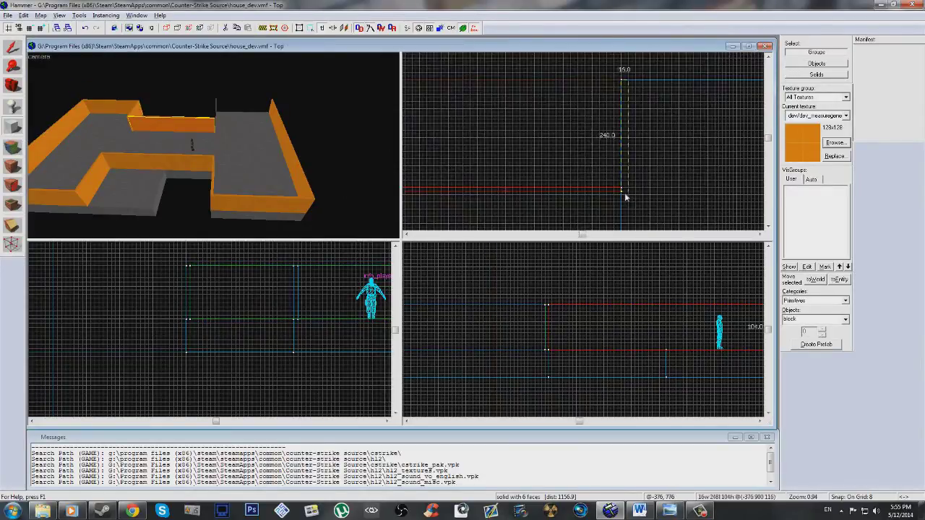
pyautogui.press('Return')
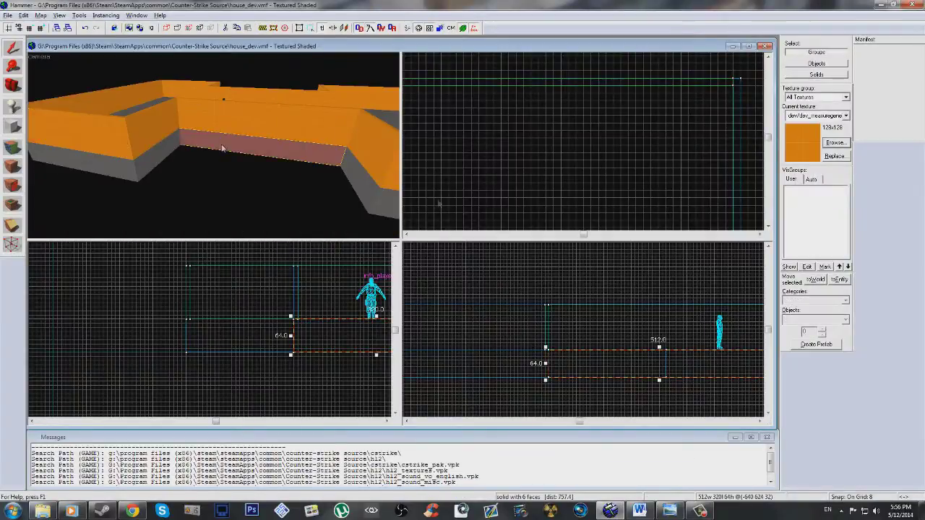
# Choose the orange 128x128 dev_measuregeneric texture from the dev textures for the porch steps.
pyautogui.click(835, 142)
pyautogui.scroll(-5, 398, 231)
pyautogui.doubleClick(540, 145)
pyautogui.click(246, 168)
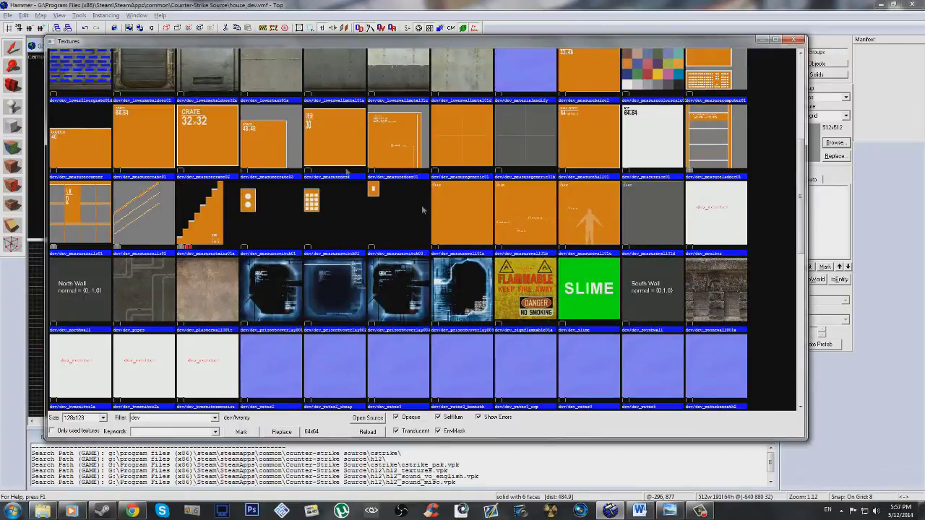
pyautogui.scroll(2, 466, 227)
pyautogui.doubleClick(475, 233)
pyautogui.scroll(3, 536, 89)
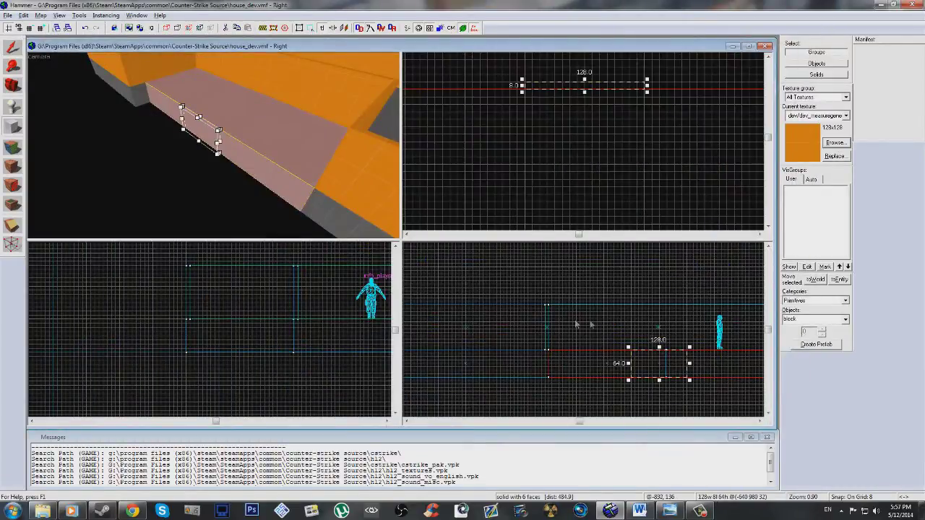
# Build a flight of descending steps, each 128 units wide and 8 units deep, against the north porch's outer edge.
pyautogui.scroll(3, 664, 347)
pyautogui.moveTo(655, 350); pyautogui.dragTo(655, 358)
pyautogui.press('Return')
pyautogui.moveTo(526, 67); pyautogui.dragTo(645, 74)
pyautogui.moveTo(655, 356); pyautogui.dragTo(655, 364)
pyautogui.press('Return')
pyautogui.scroll(-3, 531, 211)
pyautogui.moveTo(520, 129); pyautogui.dragTo(619, 136)
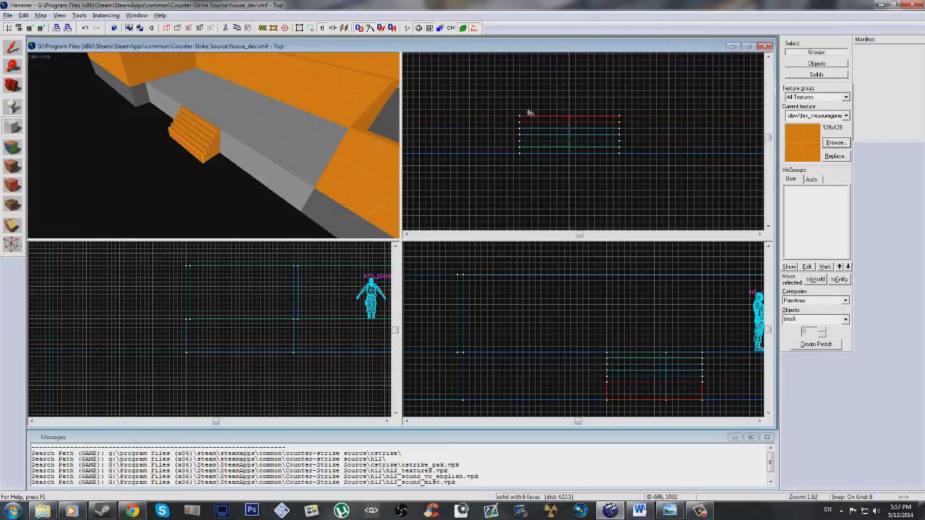
pyautogui.press('Return')
# Keep the orange dev_measuregeneric texture and create a ground slab in front of the north porch steps.
pyautogui.click(836, 142)
pyautogui.scroll(-5, 606, 321)
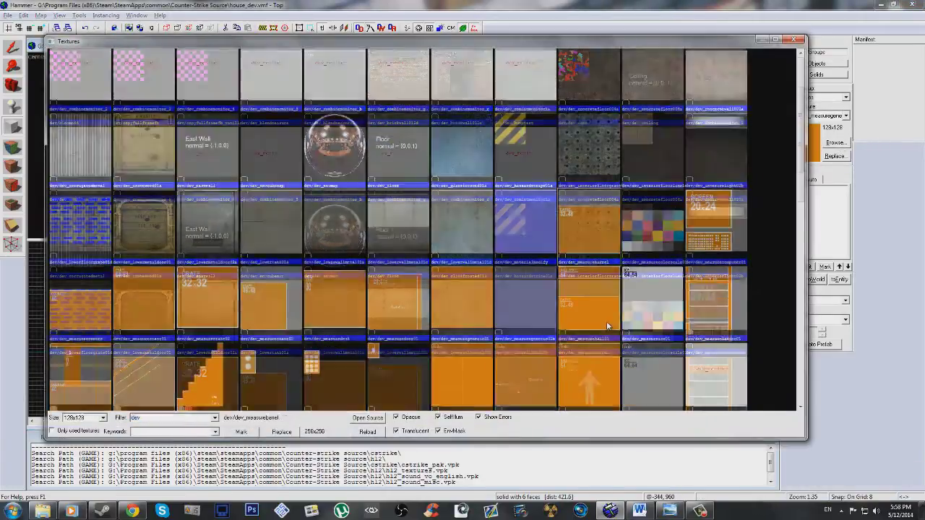
pyautogui.scroll(6, 635, 302)
pyautogui.doubleClick(582, 219)
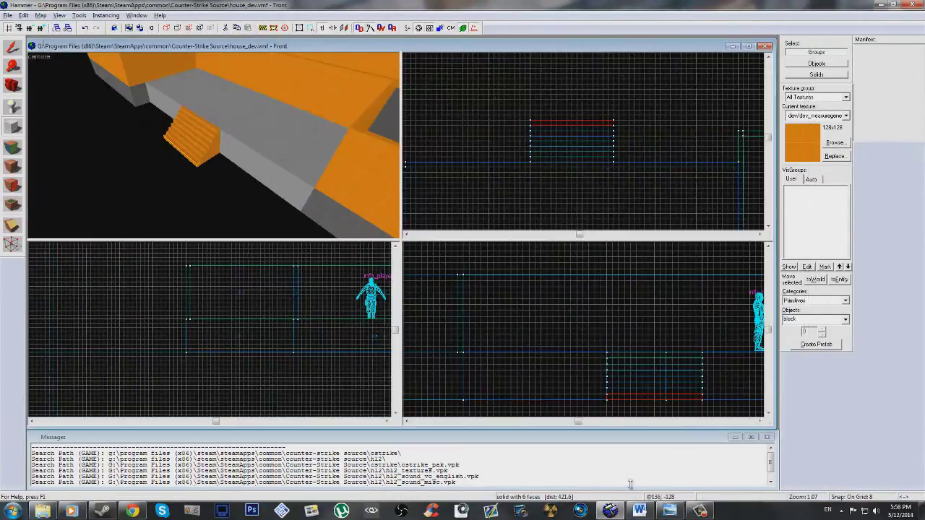
pyautogui.scroll(-3, 663, 164)
pyautogui.moveTo(661, 218); pyautogui.dragTo(563, 99)
pyautogui.press('Return')
# Resize the ground slab to 512 by 320 units and 48 units thick, centred on the porch steps.
pyautogui.hotkey('shift', 's')
pyautogui.moveTo(613, 386); pyautogui.dragTo(614, 422)
pyautogui.press('z')
pyautogui.moveTo(553, 160); pyautogui.dragTo(508, 167)
pyautogui.press('z')
pyautogui.press('z')
pyautogui.moveTo(666, 159); pyautogui.dragTo(706, 163)
pyautogui.press('z')
pyautogui.press('w')
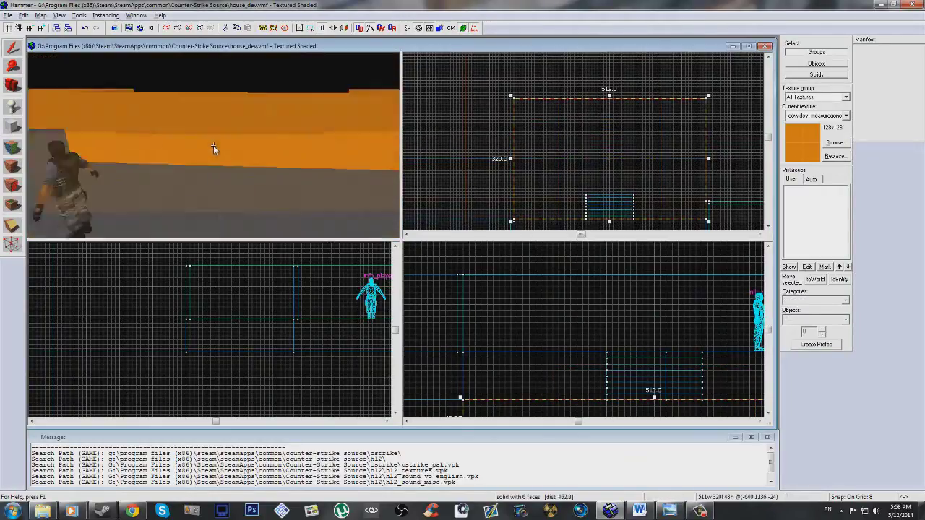
pyautogui.press('s')
pyautogui.press('z')
# Place a point entity in the house and change its class to env_sun.
pyautogui.hotkey('shift', 'e')
pyautogui.click(237, 175)
pyautogui.hotkey('shift', 's')
pyautogui.hotkey('alt', 'Return')
pyautogui.doubleClick(376, 184)
pyautogui.write('env_sun')
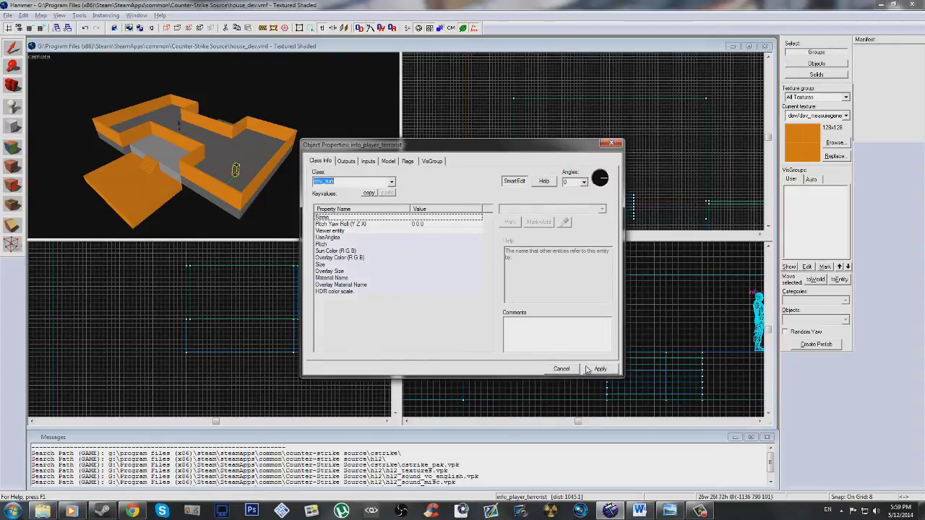
pyautogui.click(591, 369)
pyautogui.click(626, 143)
# Move the env_sun entity high above the house, to a height of about 840 units.
pyautogui.press('z')
pyautogui.press('w')
pyautogui.press('z')
pyautogui.scroll(-11, 503, 373)
pyautogui.moveTo(522, 370); pyautogui.dragTo(490, 293)
pyautogui.press('z')
pyautogui.press('s')
pyautogui.press('z')
pyautogui.scroll(3, 483, 292)
pyautogui.press('z')
pyautogui.press('w')
pyautogui.press('z')
pyautogui.scroll(-9, 183, 330)
pyautogui.scroll(4, 216, 268)
pyautogui.moveTo(272, 259); pyautogui.dragTo(249, 259)
pyautogui.press('z')
pyautogui.press('w')
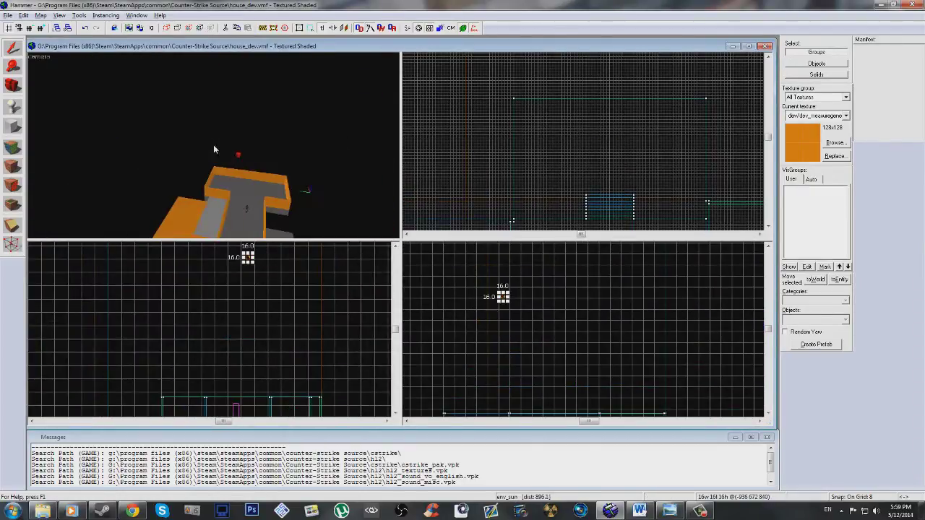
# Following the floor plan, create a wall separating the middle section from the east wing.
pyautogui.hotkey('alt', 'Tab')
pyautogui.hotkey('alt', 'Tab')
pyautogui.hotkey('alt', 'Tab')
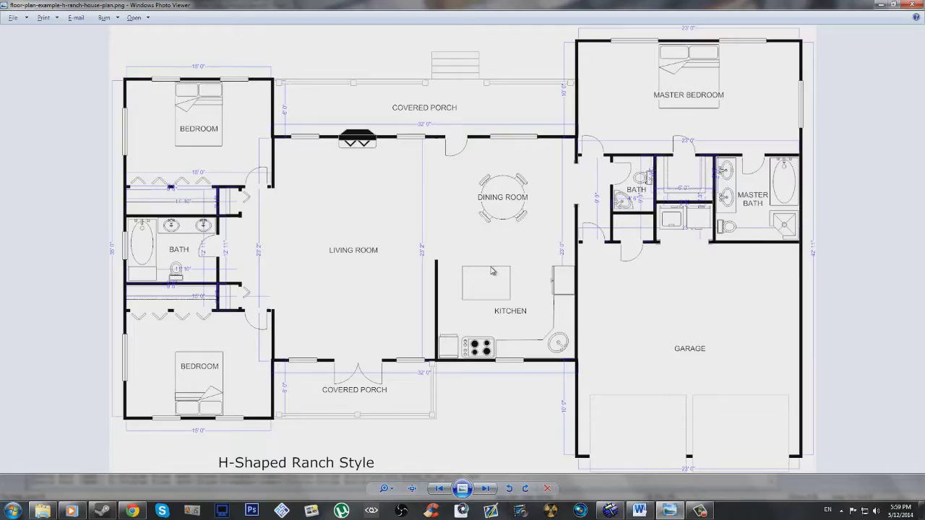
pyautogui.hotkey('alt', 'Tab')
pyautogui.scroll(4, 574, 148)
pyautogui.moveTo(574, 148); pyautogui.dragTo(585, 194)
pyautogui.scroll(-2, 585, 194)
pyautogui.scroll(1, 583, 309)
pyautogui.scroll(-7, 585, 306)
pyautogui.moveTo(586, 305); pyautogui.dragTo(587, 256)
pyautogui.scroll(14, 587, 327)
pyautogui.scroll(-4, 586, 323)
pyautogui.press('Return')
pyautogui.press('z')
pyautogui.press('z')
# Create a wall 368 units long, 8 thick and 104 high across the east wing for the master bedroom's south side.
pyautogui.hotkey('alt', 'Tab')
pyautogui.hotkey('alt', 'Tab')
pyautogui.scroll(-4, 502, 170)
pyautogui.scroll(5, 543, 103)
pyautogui.moveTo(540, 109); pyautogui.dragTo(685, 114)
pyautogui.scroll(-8, 510, 306)
pyautogui.moveTo(511, 302); pyautogui.dragTo(488, 329)
pyautogui.scroll(5, 488, 329)
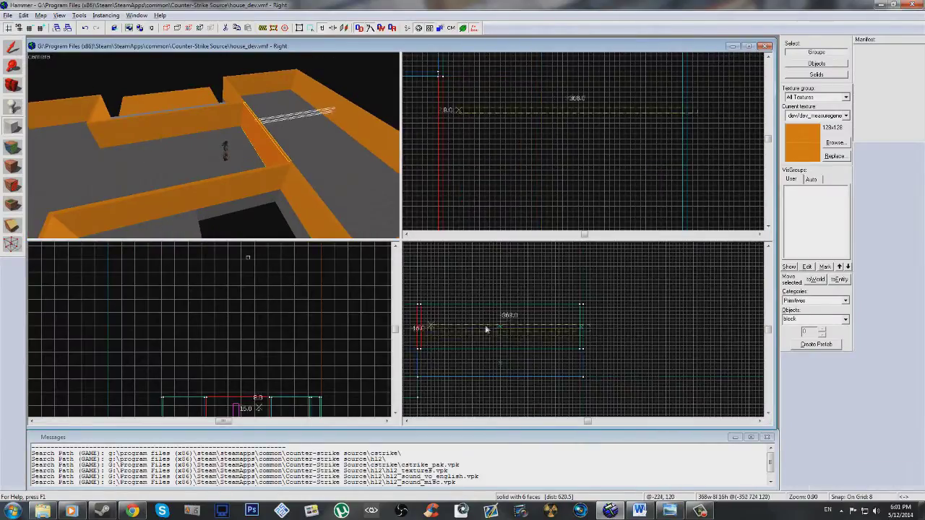
pyautogui.hotkey('alt', 'Tab')
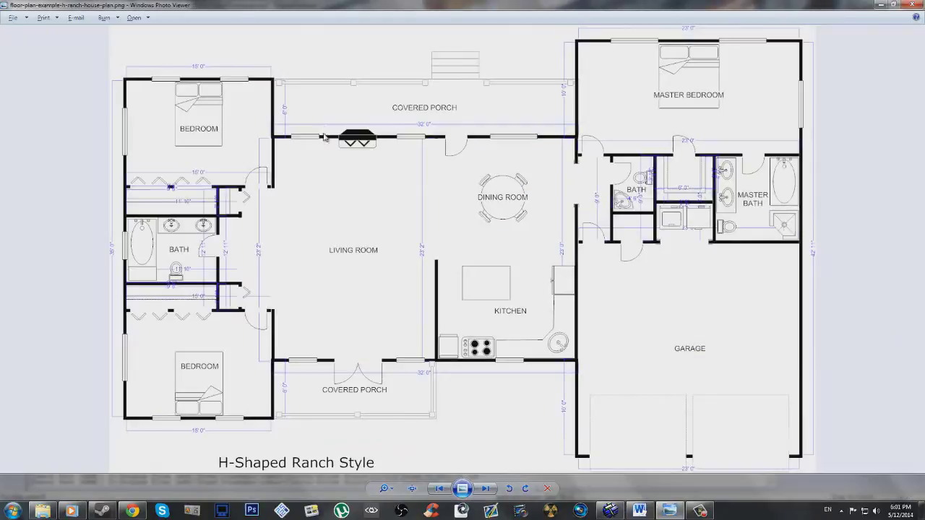
pyautogui.hotkey('alt', 'Tab')
pyautogui.hotkey('alt', 'Tab')
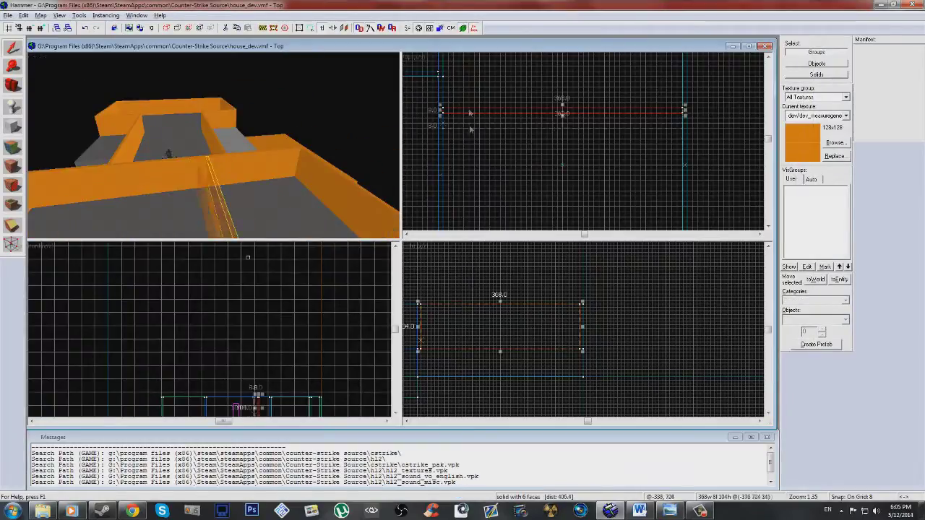
# Move the east wing's cross wall about 48 units south, checking its position against the floor plan.
pyautogui.moveTo(469, 113); pyautogui.dragTo(472, 145)
pyautogui.click(669, 511)
pyautogui.click(611, 511)
pyautogui.click(12, 126)
pyautogui.click(670, 511)
pyautogui.click(611, 511)
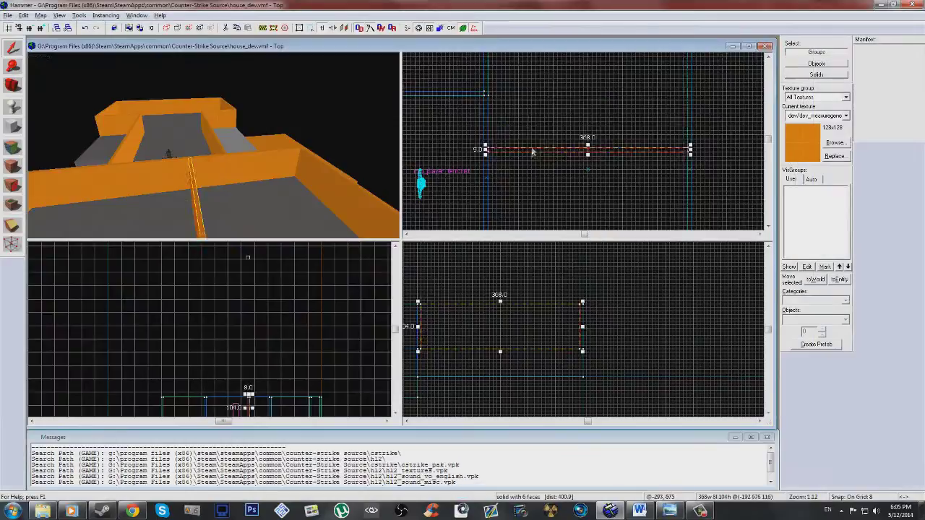
# Add a second 368-unit-long wall across the east wing, parallel to and south of the first cross wall.
pyautogui.moveTo(504, 185); pyautogui.dragTo(503, 156)
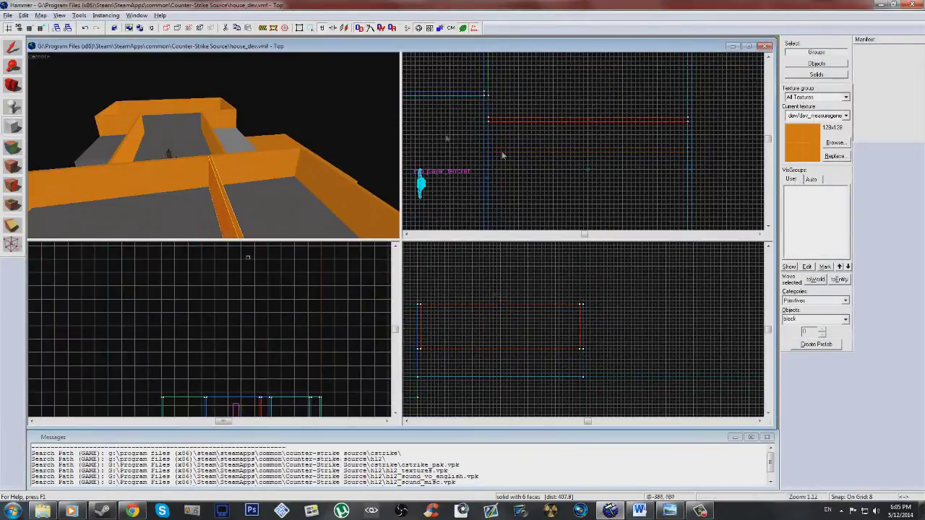
pyautogui.press('Return')
pyautogui.click(13, 47)
pyautogui.scroll(4, 593, 153)
pyautogui.press('z')
pyautogui.moveTo(587, 156); pyautogui.dragTo(587, 183)
pyautogui.press('z')
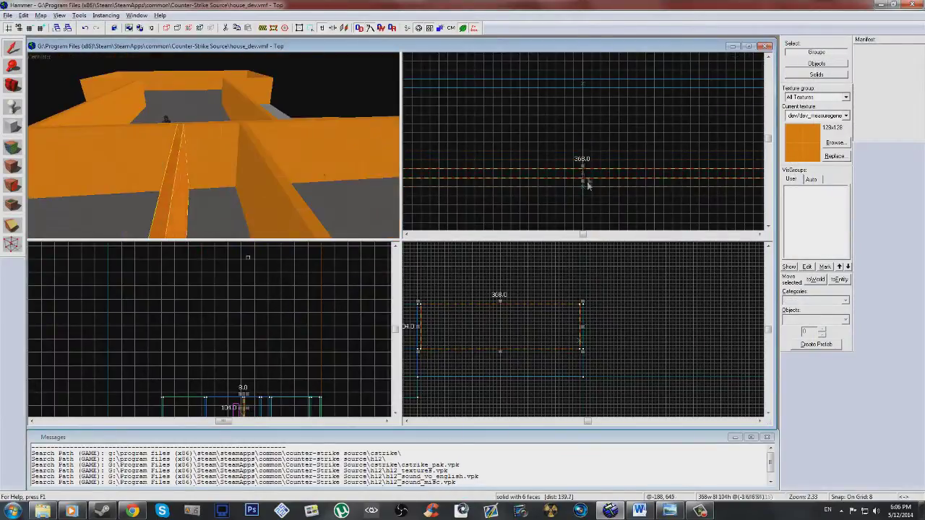
# Select all the house walls and raise their height to 144 units together.
pyautogui.press('z')
pyautogui.press('s')
pyautogui.press('z')
pyautogui.keyDown('ctrl'); pyautogui.click(178, 164); pyautogui.keyUp('ctrl')
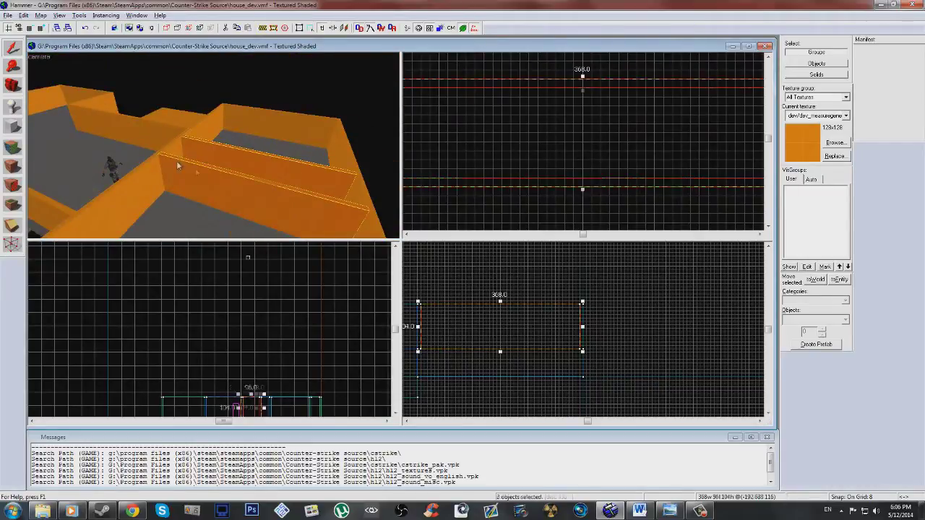
pyautogui.keyDown('ctrl'); pyautogui.click(148, 121); pyautogui.keyUp('ctrl')
pyautogui.press('z')
pyautogui.press('z')
pyautogui.keyDown('ctrl'); pyautogui.click(302, 173); pyautogui.keyUp('ctrl')
pyautogui.press('z')
pyautogui.keyDown('ctrl'); pyautogui.click(211, 94); pyautogui.keyUp('ctrl')
pyautogui.press('z')
pyautogui.press('s')
pyautogui.press('z')
pyautogui.moveTo(434, 318); pyautogui.dragTo(613, 323)
pyautogui.moveTo(485, 305); pyautogui.dragTo(486, 289)
pyautogui.press('z')
pyautogui.press('z')
pyautogui.press('z')
# Following the floor plan, create 144-high walls enclosing a room about 152 units wide along the east wing's outer wall.
pyautogui.press('s')
pyautogui.click(214, 146)
pyautogui.press('z')
pyautogui.click(662, 512)
pyautogui.hotkey('alt', 'Tab')
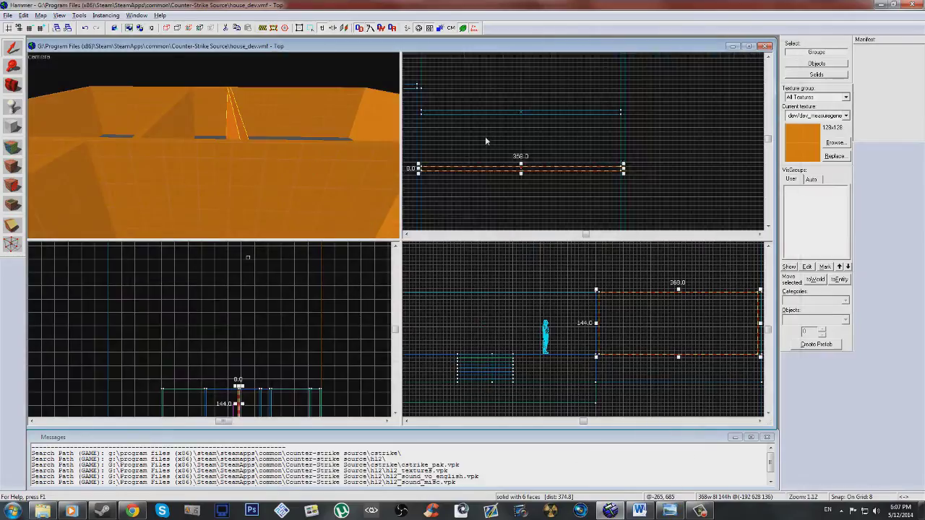
pyautogui.hotkey('shift', 'b')
pyautogui.scroll(2, 560, 137)
pyautogui.moveTo(566, 102); pyautogui.dragTo(515, 215)
pyautogui.scroll(1, 557, 172)
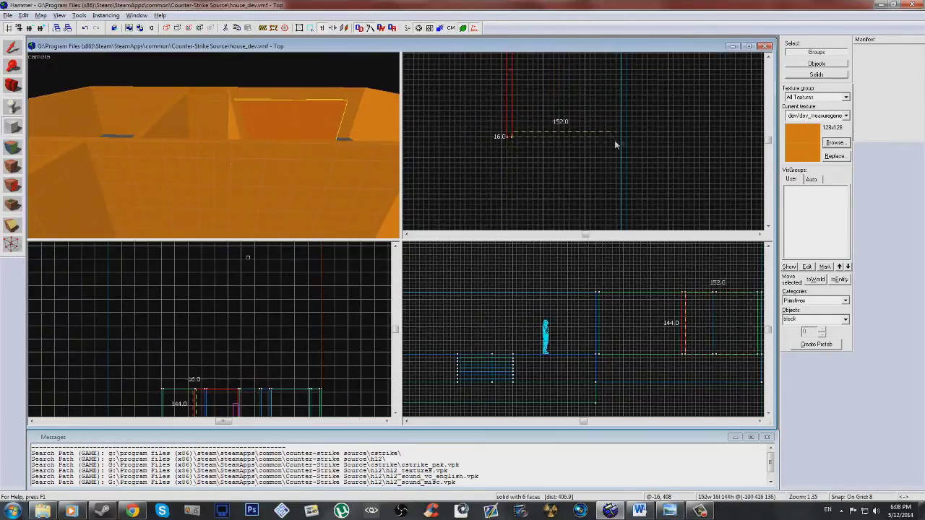
pyautogui.scroll(-4, 563, 181)
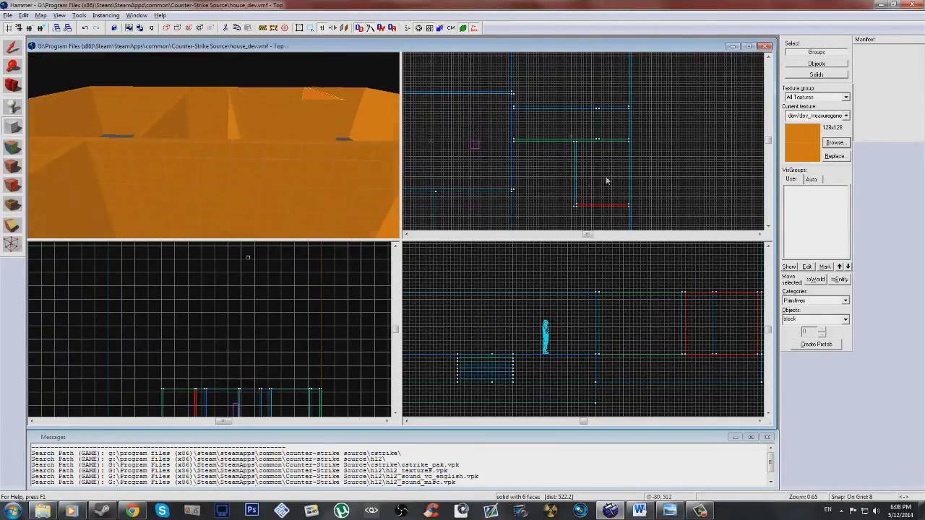
# Extend the east wing's floor southward and move the 376-unit south wall to the new floor edge.
pyautogui.press('z')
pyautogui.press('s')
pyautogui.press('z')
pyautogui.hotkey('shift', 's')
pyautogui.click(235, 170)
pyautogui.scroll(-3, 614, 109)
pyautogui.moveTo(588, 197); pyautogui.dragTo(579, 216)
pyautogui.click(274, 230)
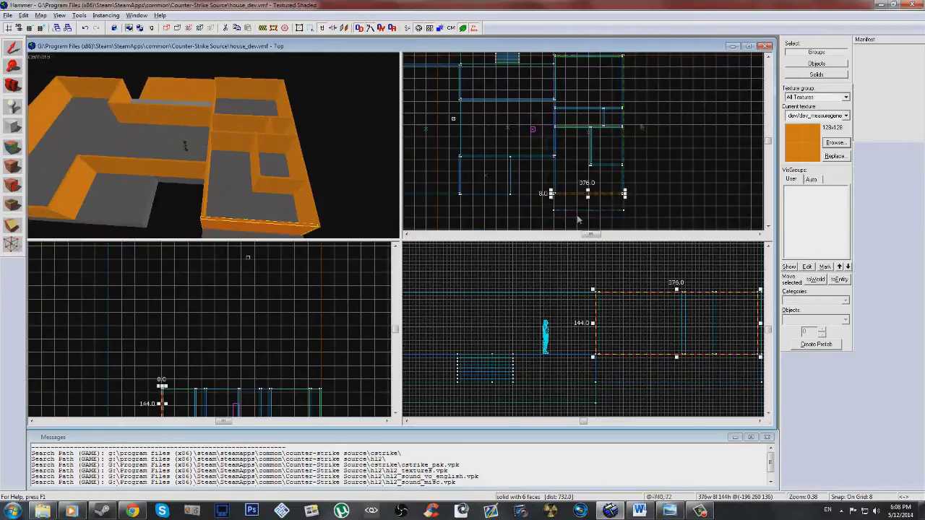
pyautogui.scroll(8, 573, 213)
pyautogui.moveTo(629, 132); pyautogui.dragTo(629, 207)
# Try to stretch both side walls of the east wing south together.
pyautogui.click(208, 145)
pyautogui.keyDown('ctrl'); pyautogui.click(295, 146); pyautogui.keyUp('ctrl')
pyautogui.moveTo(644, 139); pyautogui.dragTo(645, 214)
pyautogui.press('z')
pyautogui.press('w')
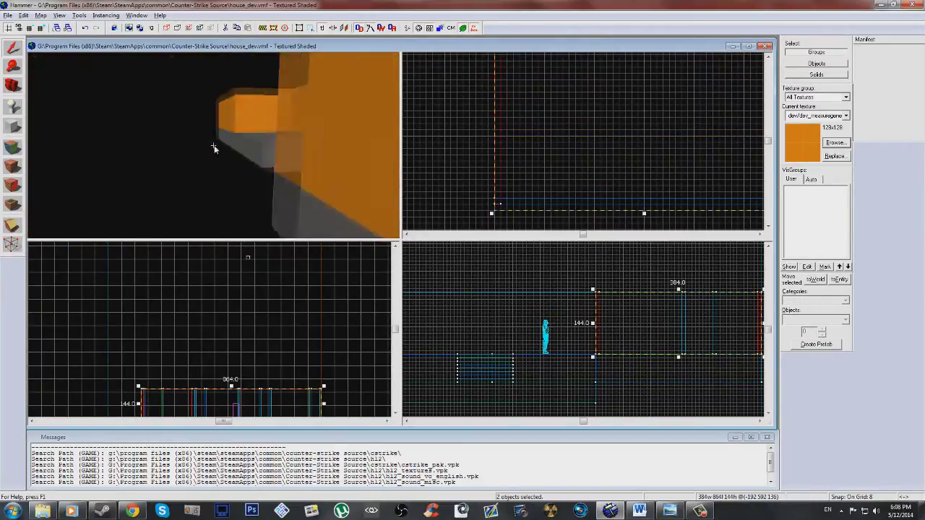
pyautogui.press('s')
pyautogui.press('z')
pyautogui.hotkey('ctrl', 'z')
# Stretch the east wing's two side walls separately southward to meet the relocated south wall.
pyautogui.moveTo(497, 149); pyautogui.dragTo(496, 210)
pyautogui.click(291, 167)
pyautogui.scroll(5, 599, 146)
pyautogui.moveTo(600, 147); pyautogui.dragTo(597, 216)
pyautogui.press('z')
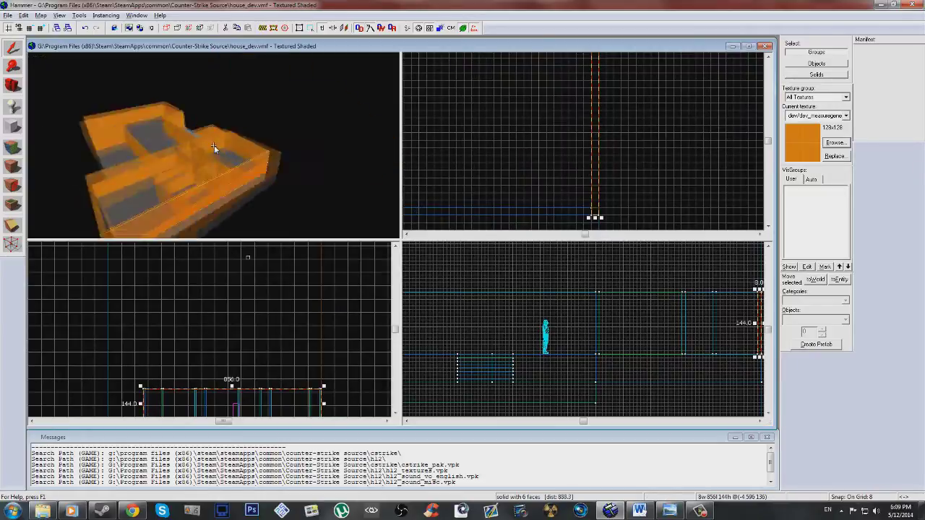
# Create a doorway block 64 units wide, 112 high and 8 thick in the wall between the middle section and west wing.
pyautogui.hotkey('shift', 'b')
pyautogui.scroll(-5, 485, 136)
pyautogui.scroll(5, 535, 92)
pyautogui.moveTo(535, 94); pyautogui.dragTo(550, 203)
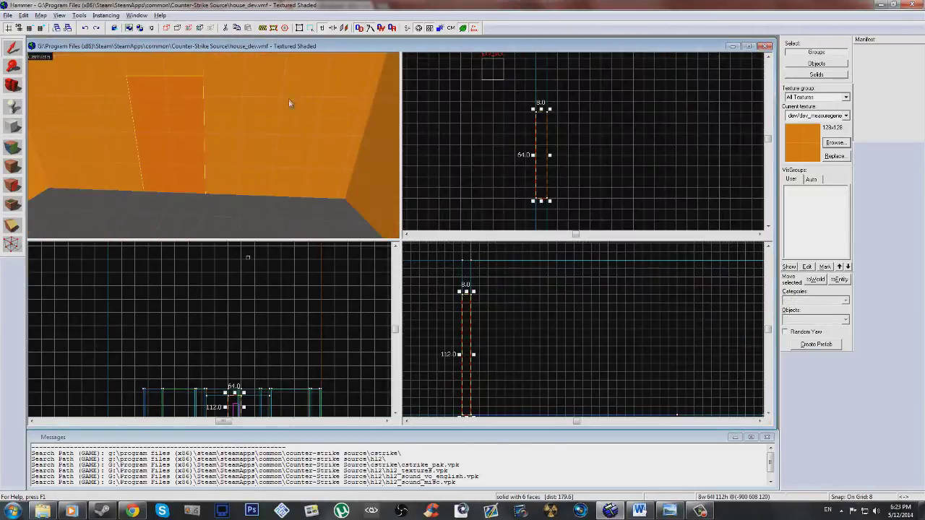
# Try to clip the 136-unit wall segment north of the doorway with a diagonal cut across its length.
pyautogui.press('z')
pyautogui.press('s')
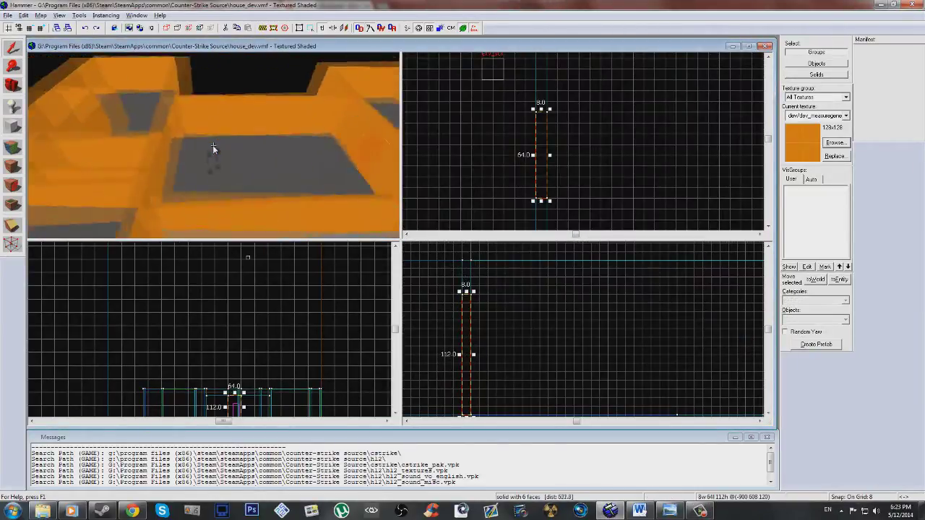
pyautogui.press('w')
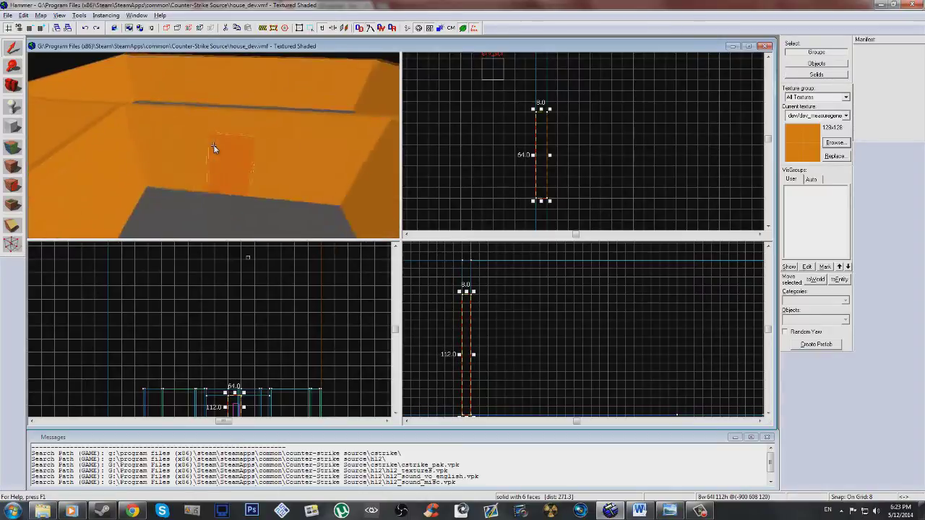
pyautogui.click(214, 147)
pyautogui.click(214, 147)
pyautogui.click(214, 148)
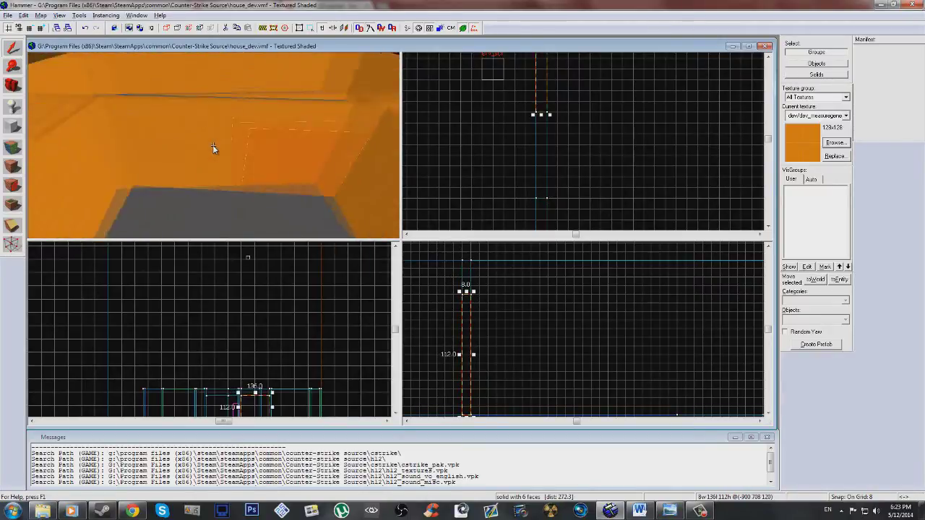
pyautogui.press('z')
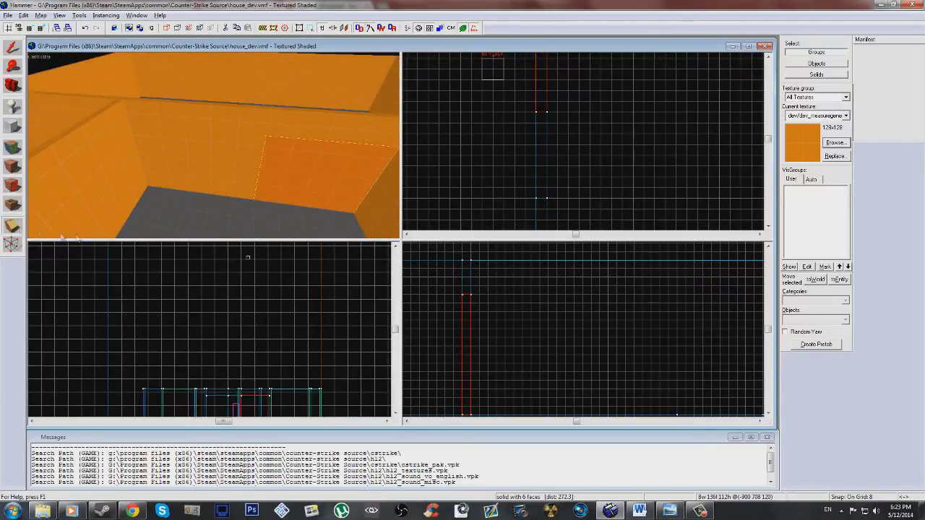
pyautogui.scroll(-2, 554, 295)
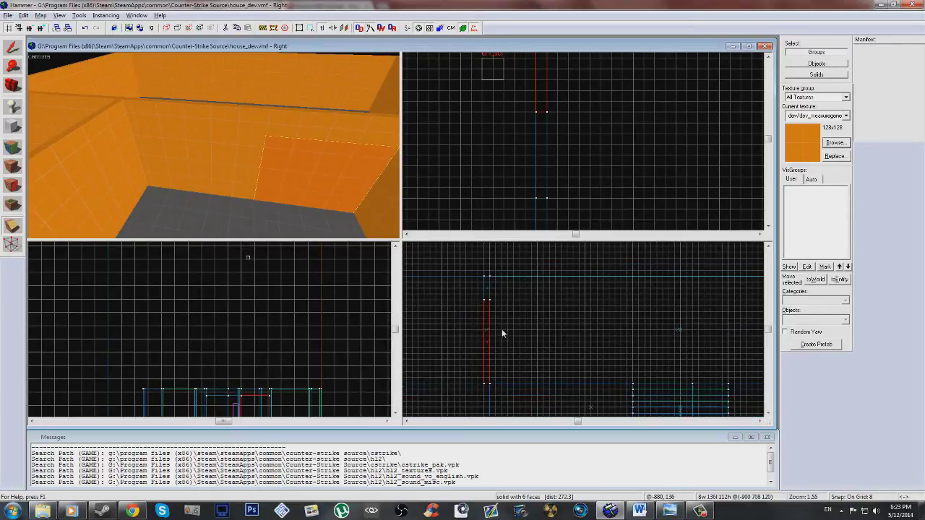
pyautogui.scroll(-4, 523, 188)
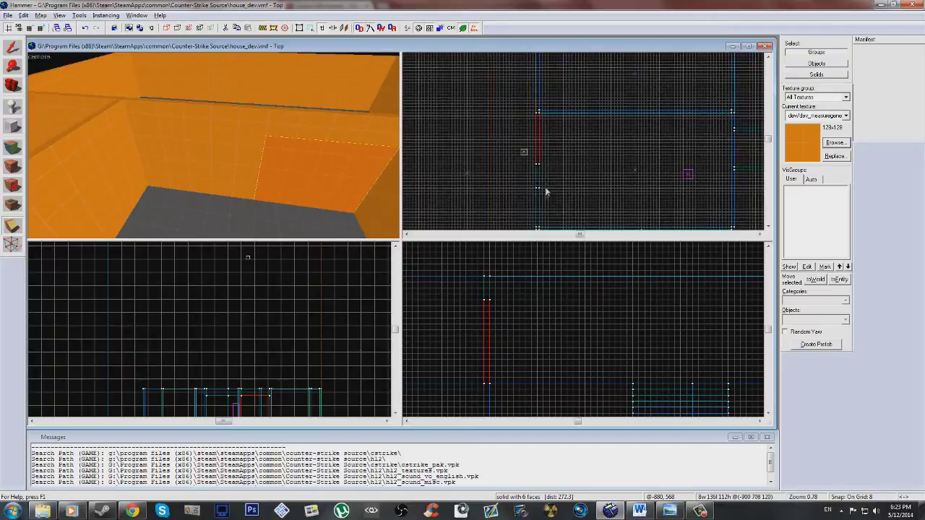
pyautogui.scroll(3, 533, 108)
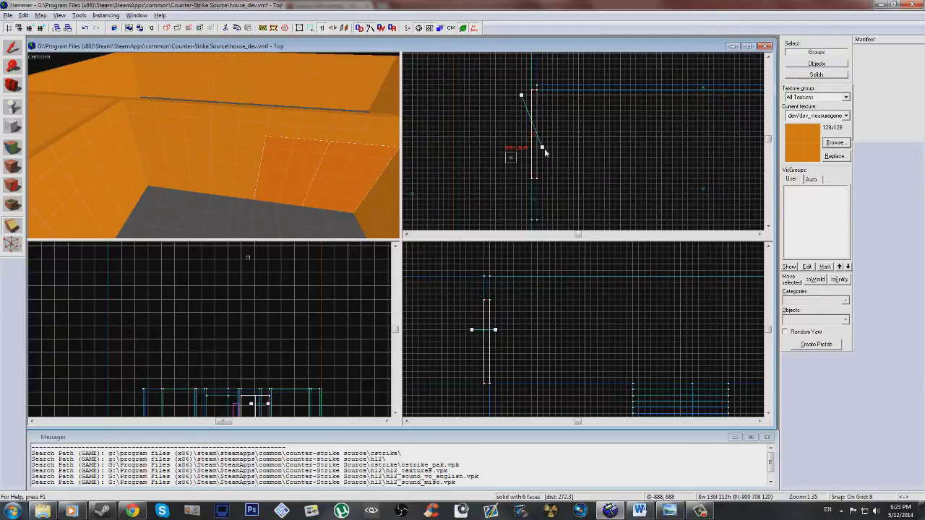
pyautogui.press('z')
pyautogui.press('w')
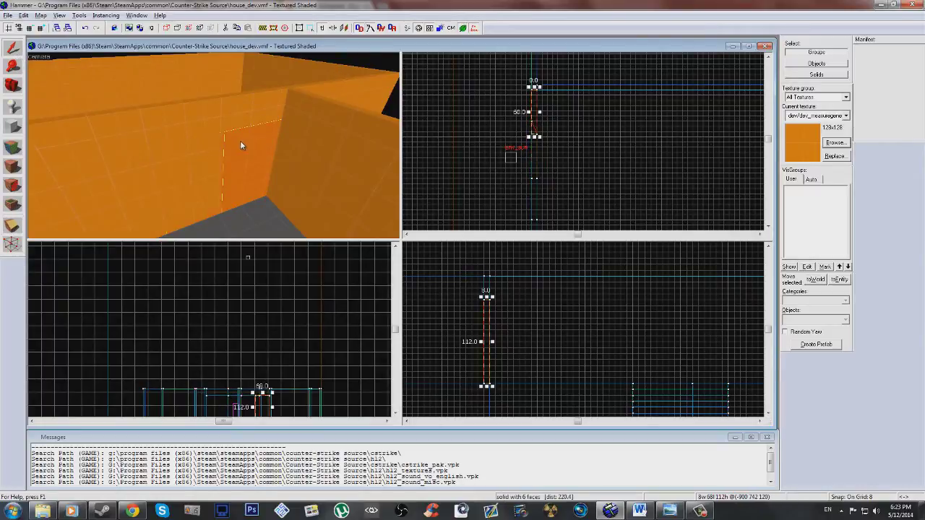
# Delete one clipped piece of the wall segment, then undo the deletion and the diagonal cut.
pyautogui.press('Delete')
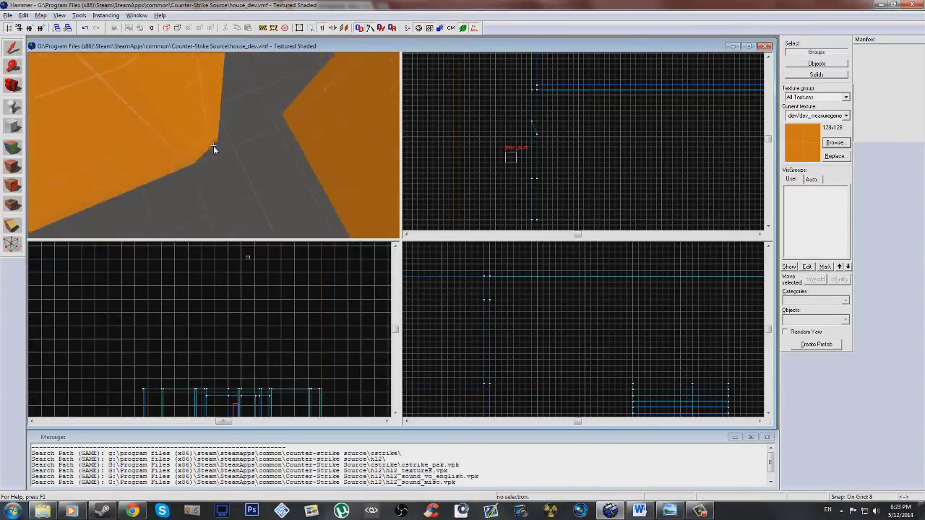
pyautogui.click(214, 150)
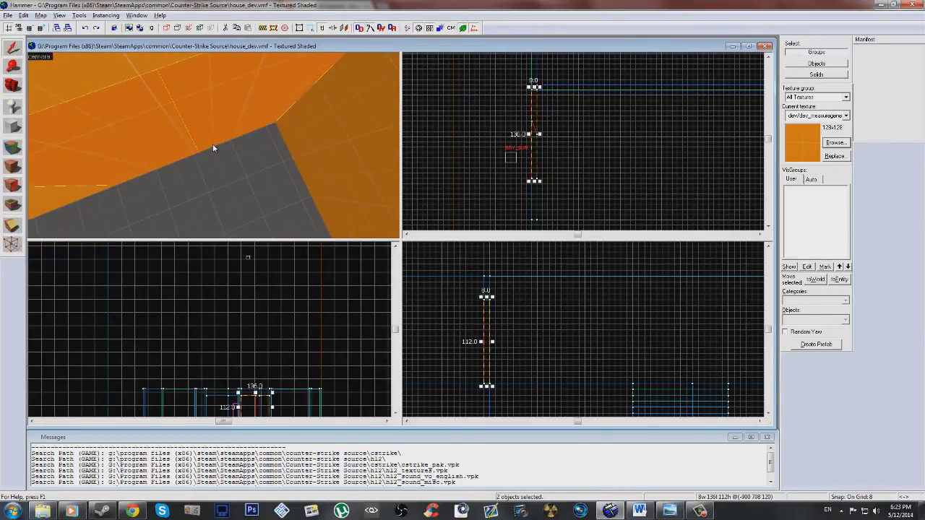
pyautogui.press('Escape')
pyautogui.press('Left')
pyautogui.click(213, 148)
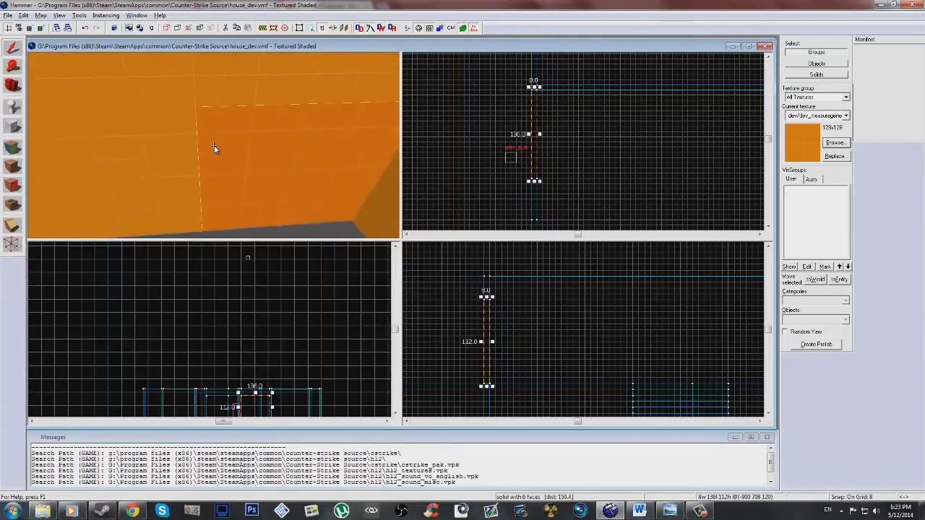
pyautogui.hotkey('alt', 'Return')
pyautogui.click(611, 142)
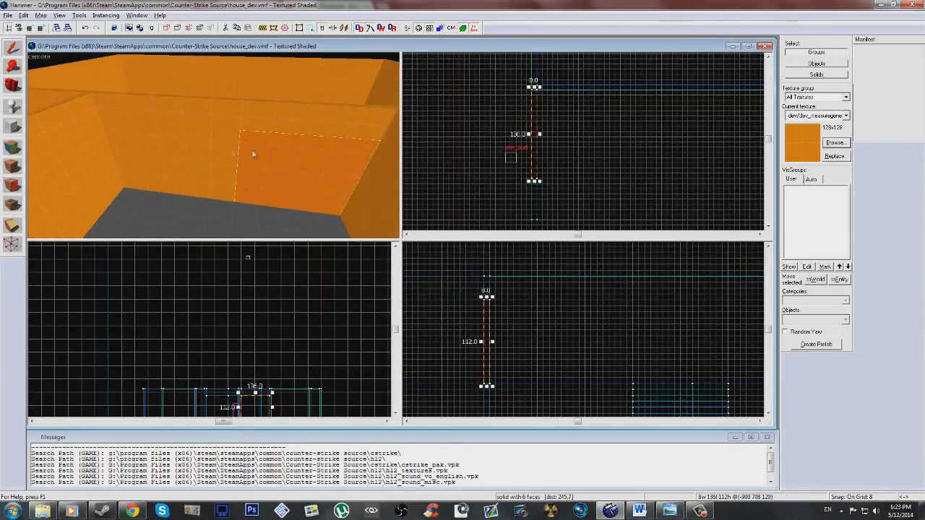
# Delete the block filling the doorway to open the passage between the middle section and west wing.
pyautogui.click(214, 146)
pyautogui.press('Delete')
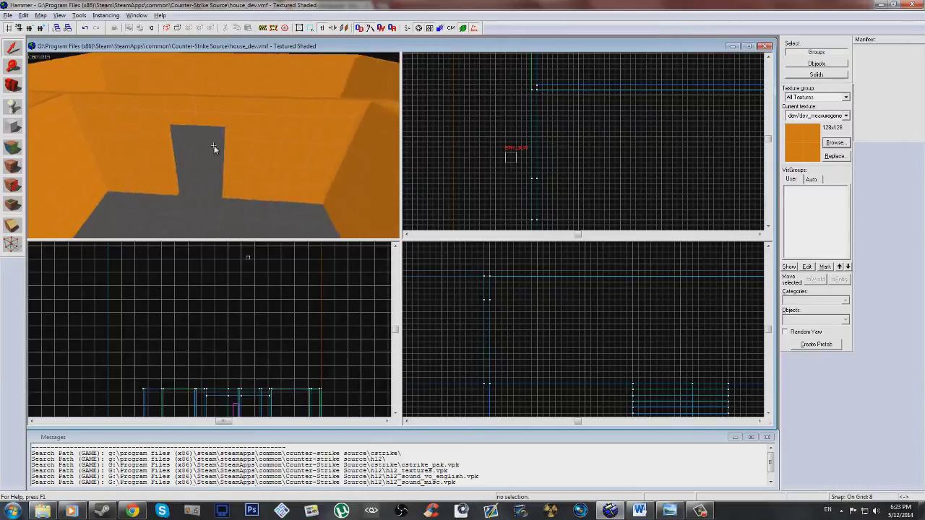
pyautogui.press('s')
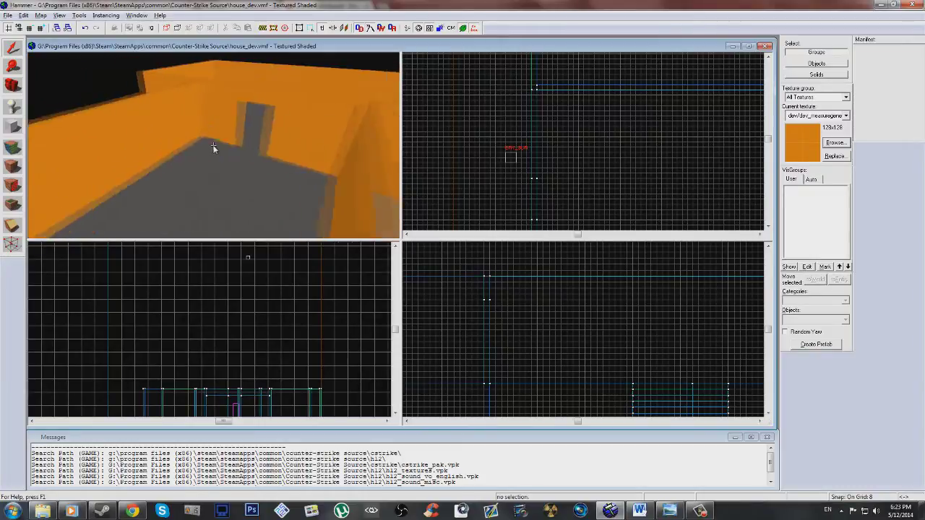
pyautogui.press('w')
pyautogui.press('d')
pyautogui.press('s')
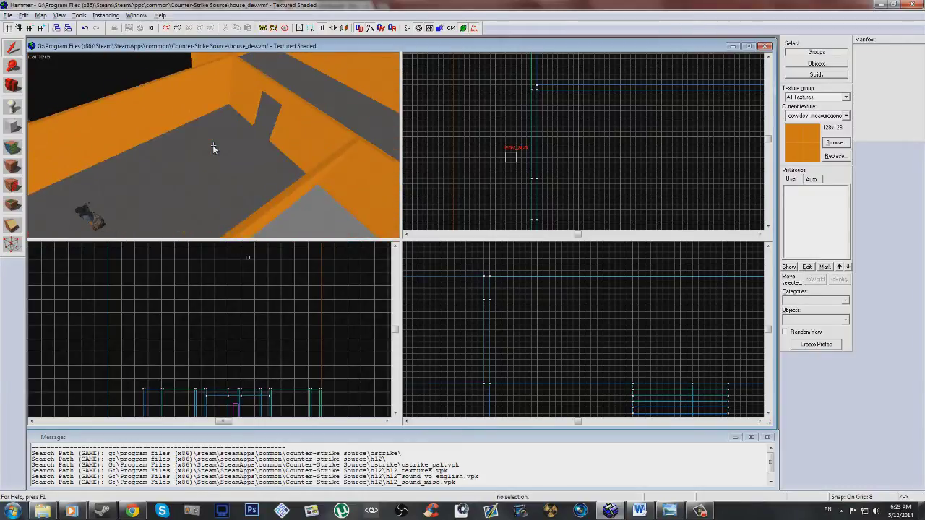
# Place an info_player_terrorist entity on the floor in front of the open doorway and select it.
pyautogui.press('w')
pyautogui.press('z')
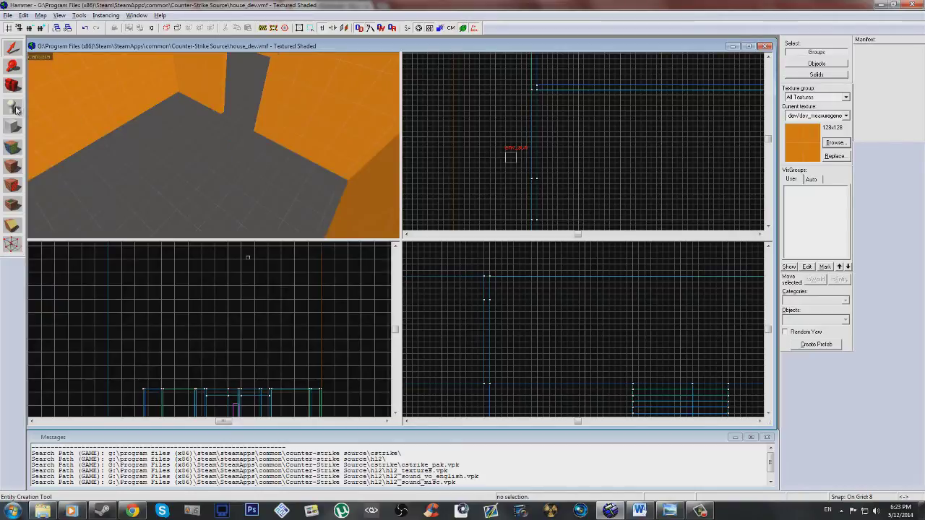
pyautogui.click(13, 107)
pyautogui.click(194, 164)
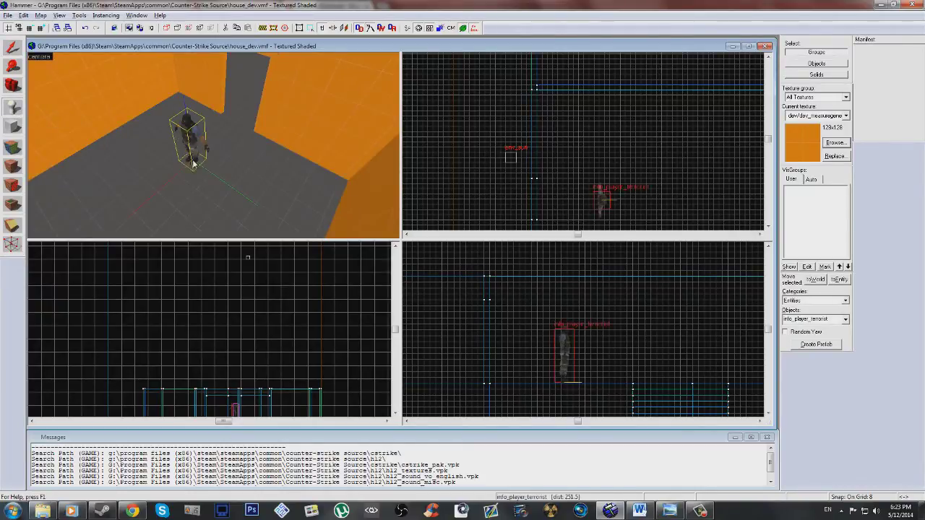
pyautogui.click(13, 48)
# Change the placed entity's class to prop_door_rotating and apply it.
pyautogui.press('z')
pyautogui.press('a')
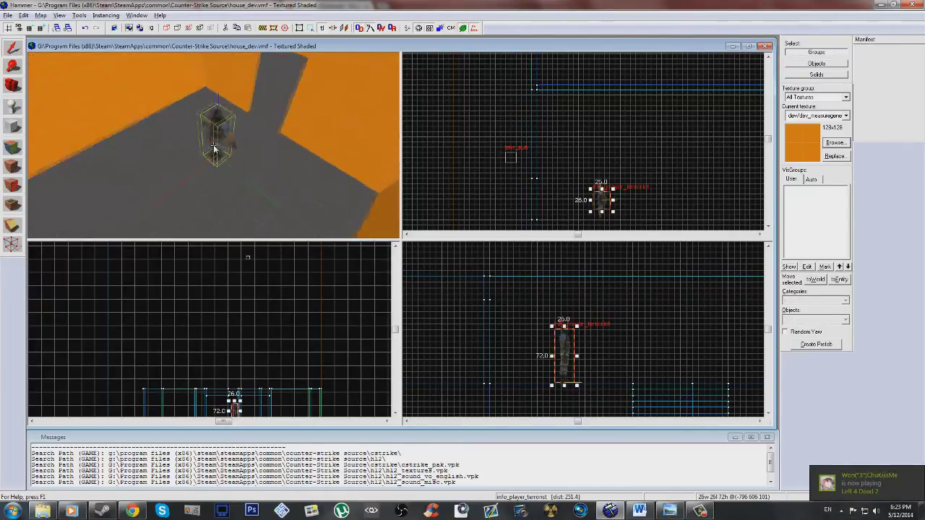
pyautogui.press('z')
pyautogui.doubleClick(211, 145)
pyautogui.doubleClick(372, 180)
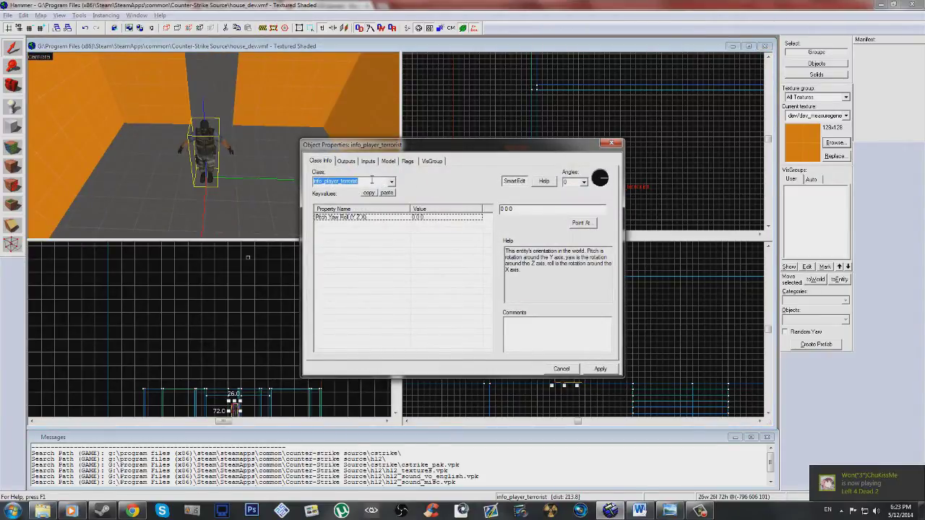
pyautogui.write('prop_')
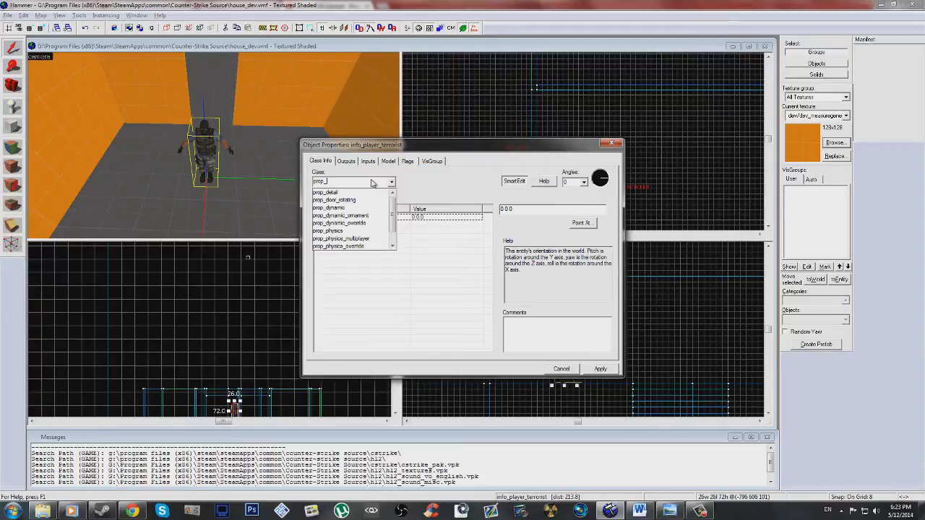
pyautogui.write('door')
pyautogui.press('Return')
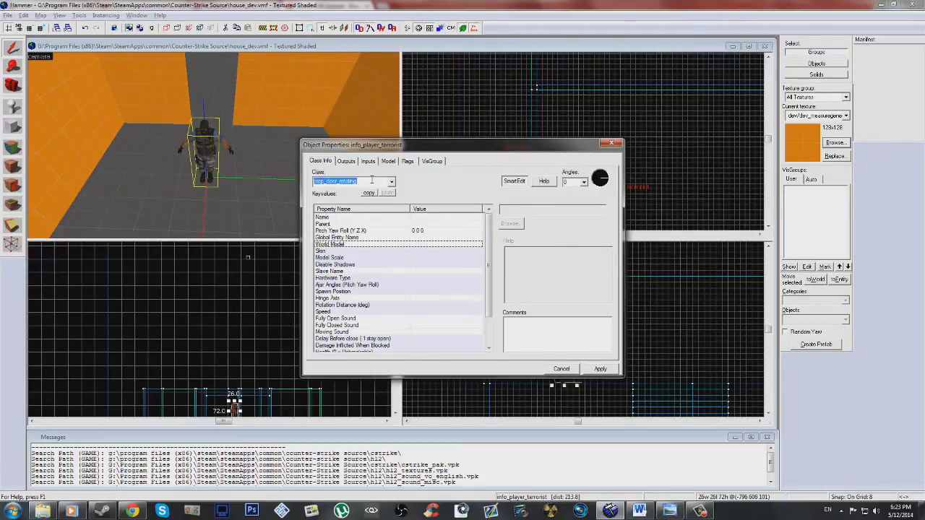
pyautogui.click(604, 369)
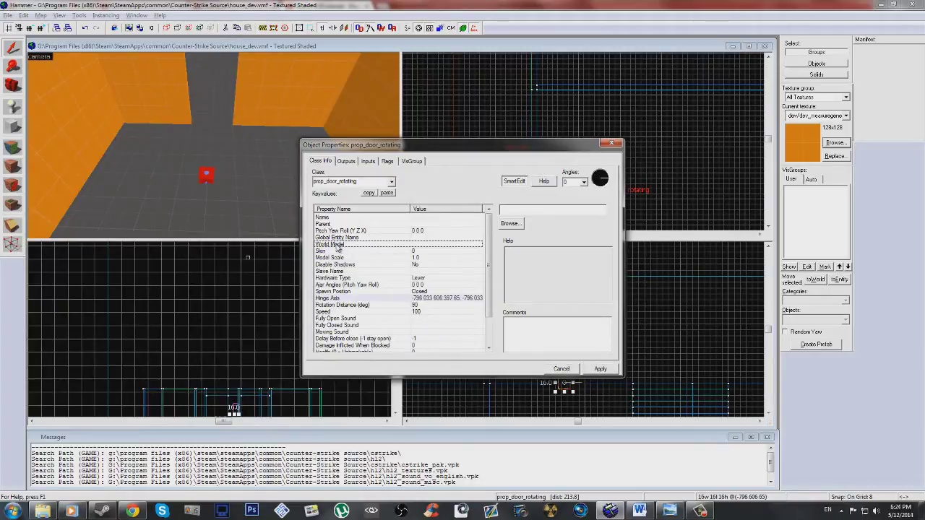
# Set the rotating door's world model to props_doors/door03_slotted_left.mdl and close its properties.
pyautogui.click(510, 224)
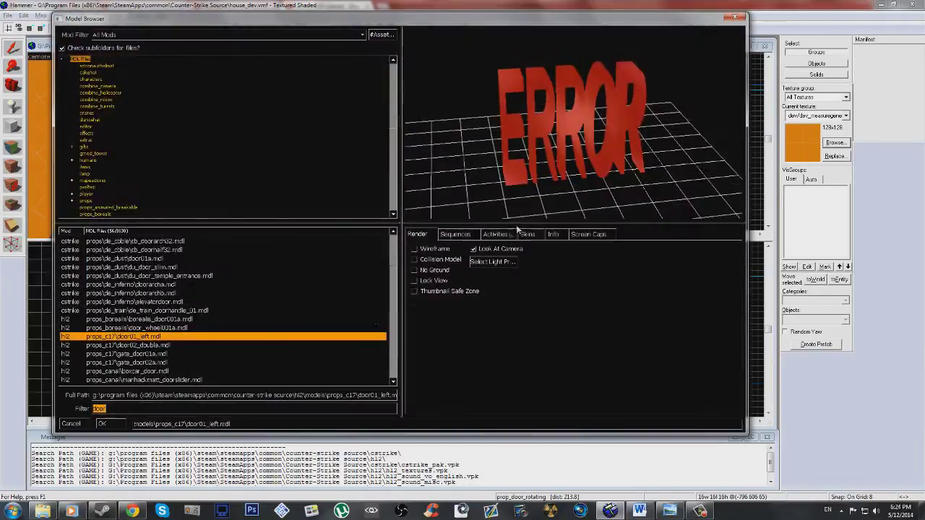
pyautogui.click(153, 340)
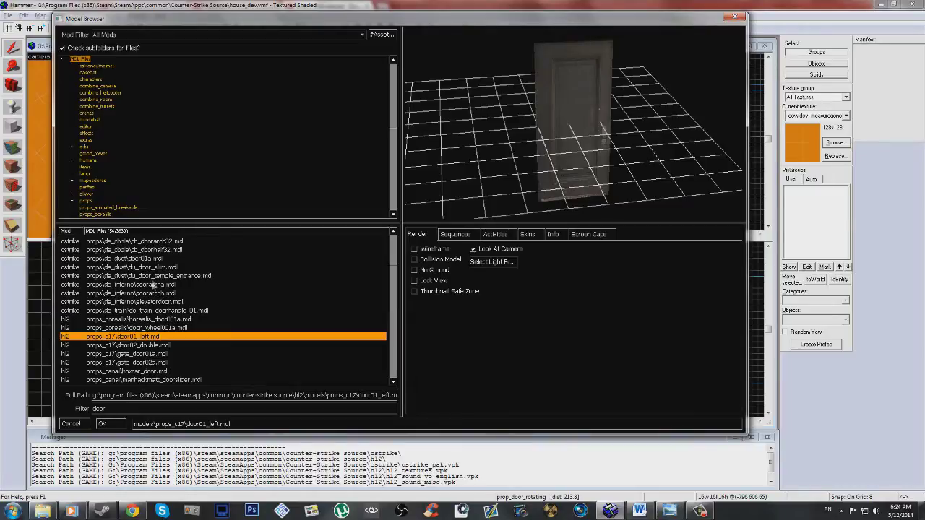
pyautogui.moveTo(394, 275); pyautogui.dragTo(393, 305)
pyautogui.click(163, 329)
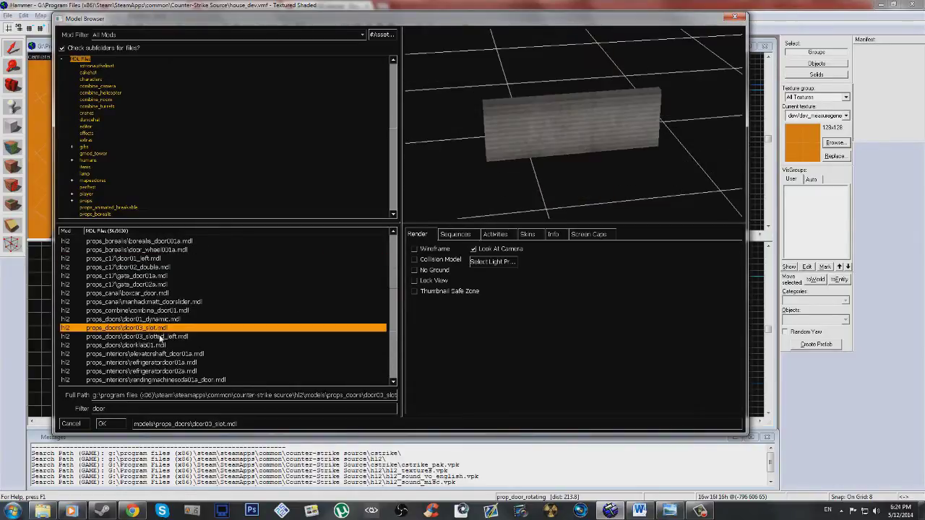
pyautogui.click(161, 337)
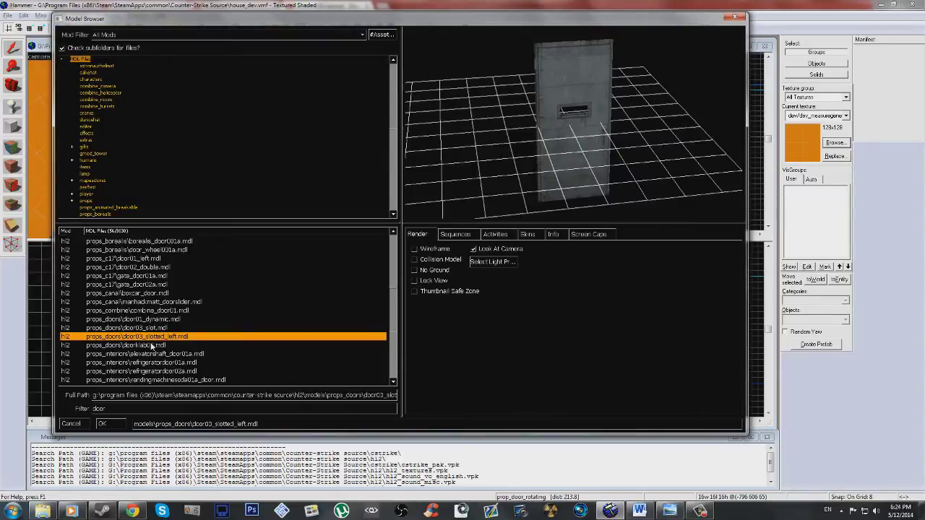
pyautogui.click(103, 424)
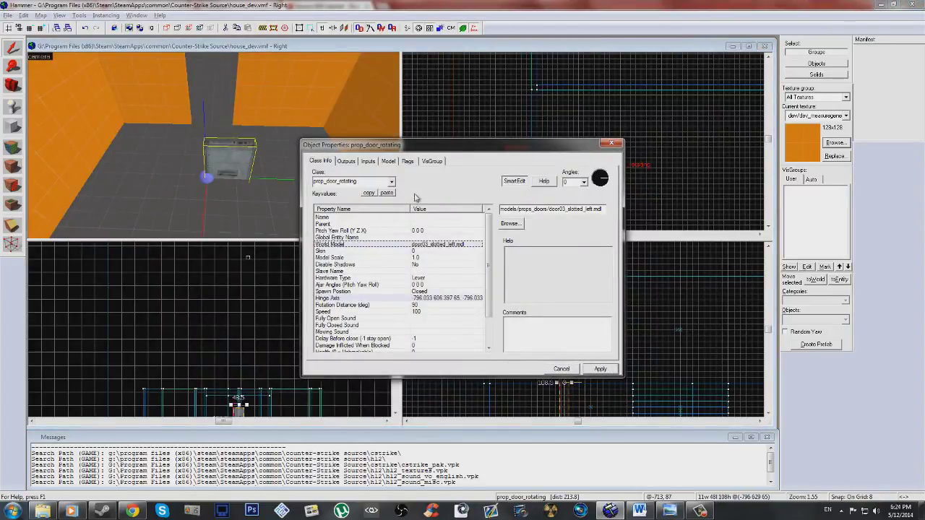
pyautogui.click(203, 168)
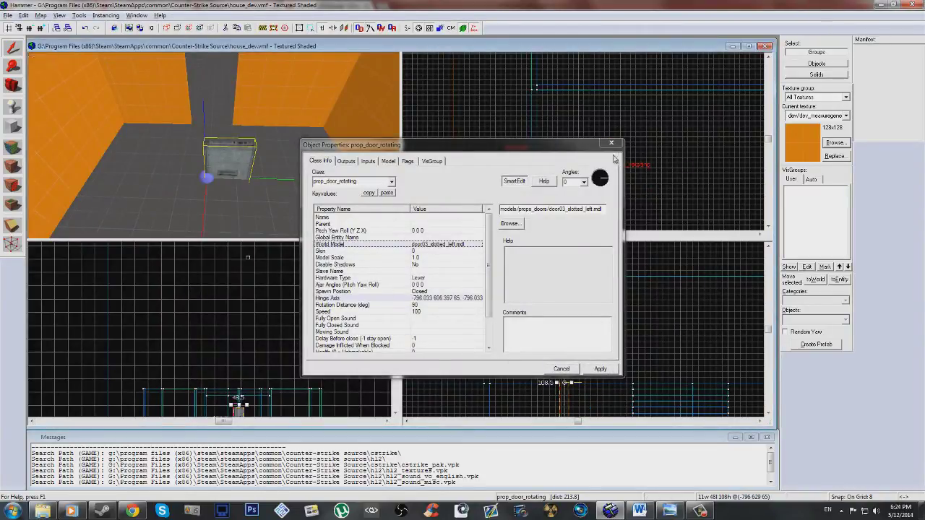
pyautogui.click(611, 143)
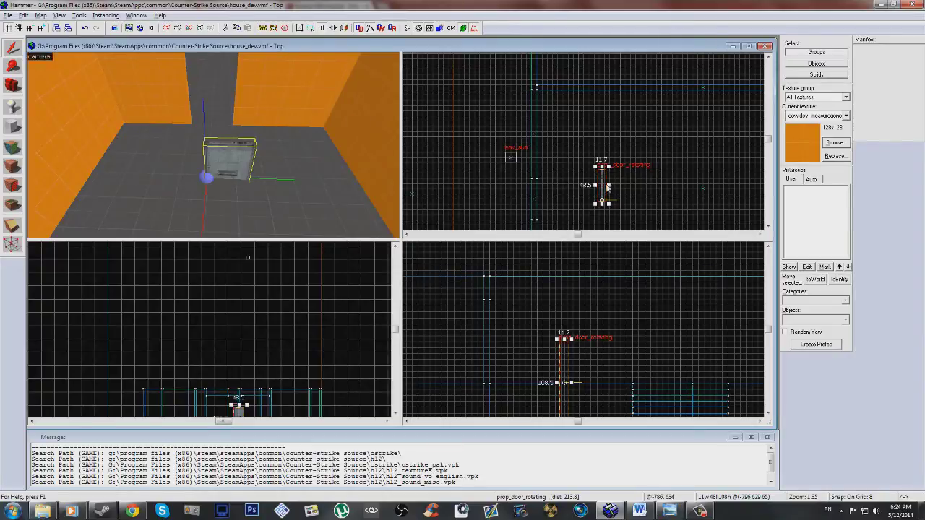
# Move the slotted door into the doorway opening between the middle section and the west wing.
pyautogui.scroll(2, 607, 187)
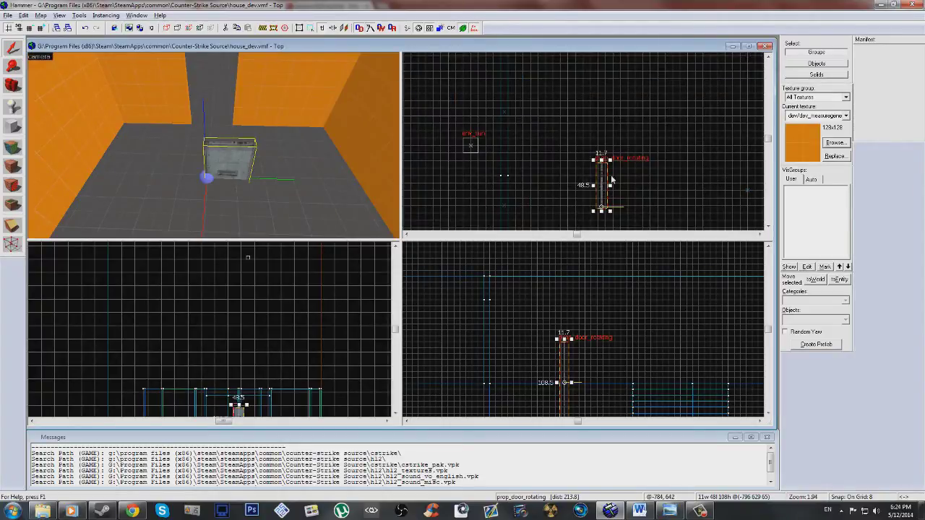
pyautogui.moveTo(611, 181); pyautogui.dragTo(506, 200)
pyautogui.scroll(-2, 577, 117)
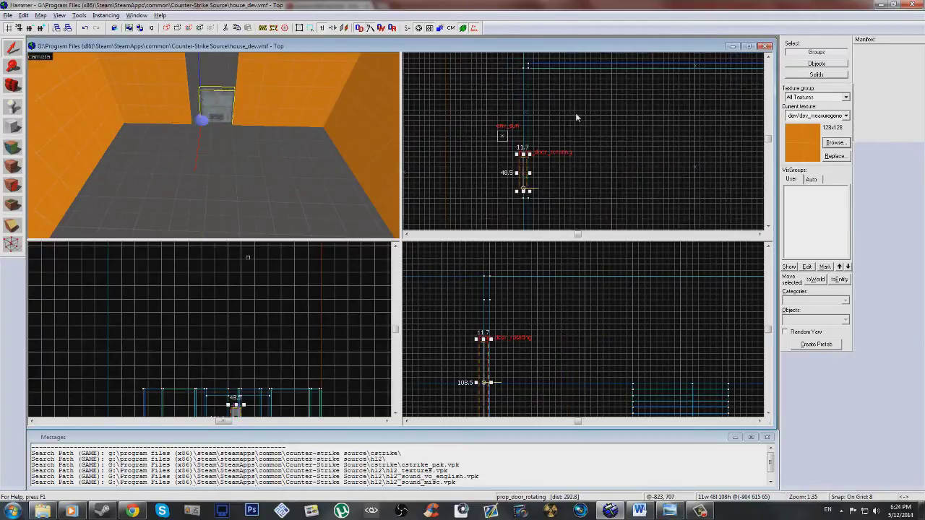
# Reduce the grid size to 1 unit and align the door with the wall's thickness and the doorway's south edge.
pyautogui.scroll(5, 577, 118)
pyautogui.scroll(-1, 580, 132)
pyautogui.scroll(3, 565, 127)
pyautogui.scroll(-3, 617, 80)
pyautogui.scroll(3, 540, 162)
pyautogui.scroll(-1, 525, 212)
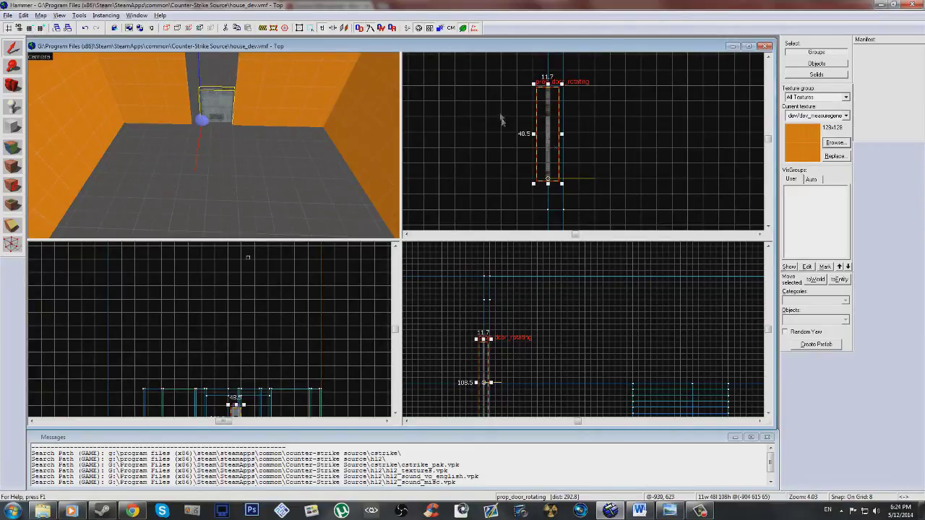
pyautogui.press('[')
pyautogui.press('[')
pyautogui.press('[')
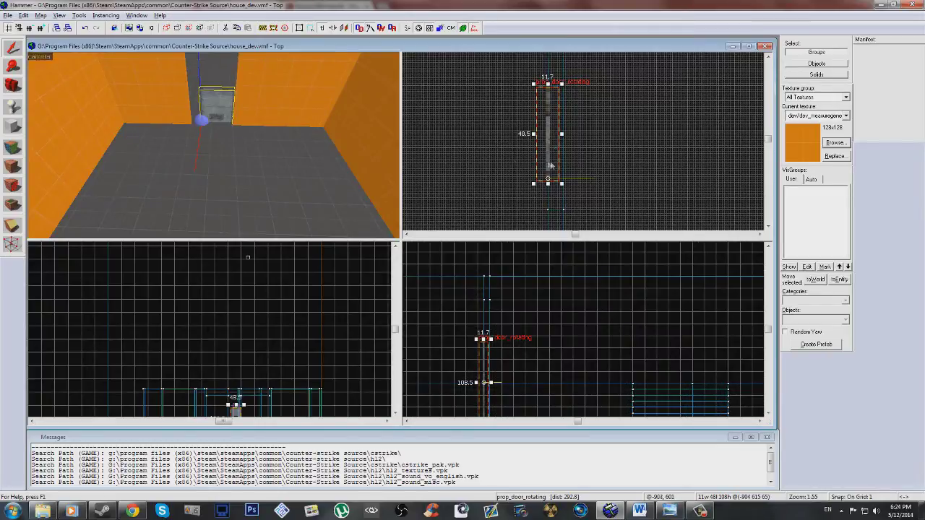
pyautogui.scroll(2, 564, 175)
pyautogui.moveTo(530, 149); pyautogui.dragTo(540, 184)
pyautogui.scroll(-1, 574, 194)
pyautogui.scroll(6, 573, 194)
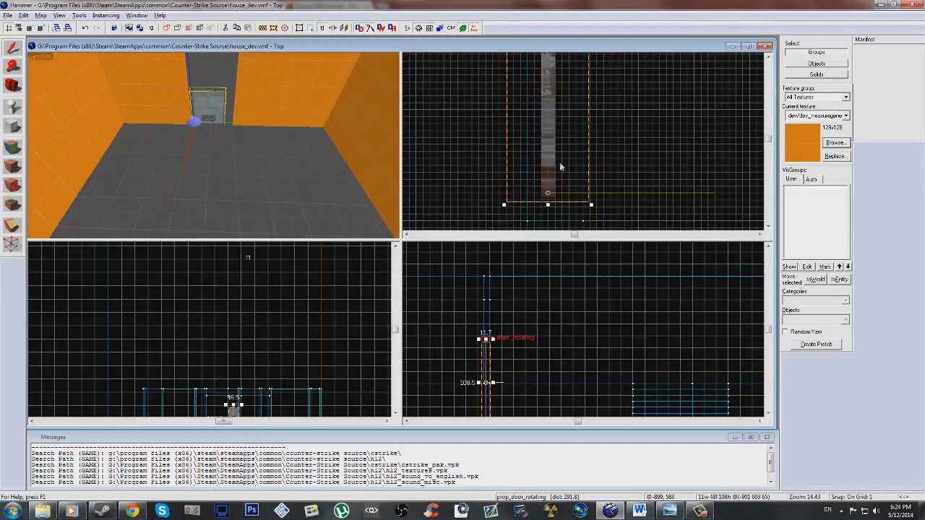
pyautogui.scroll(-4, 571, 193)
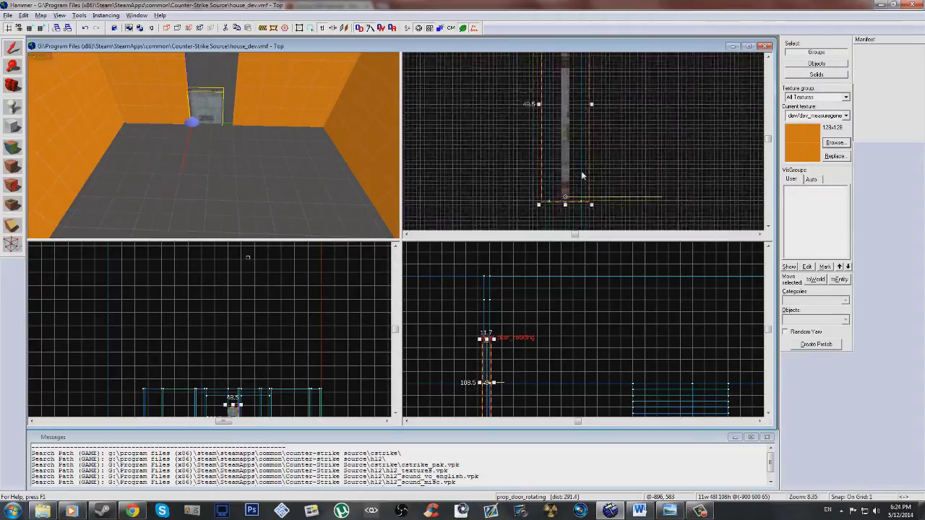
# Raise the slotted rotating door vertically so its bottom rests on the floor in the doorway.
pyautogui.scroll(-5, 577, 197)
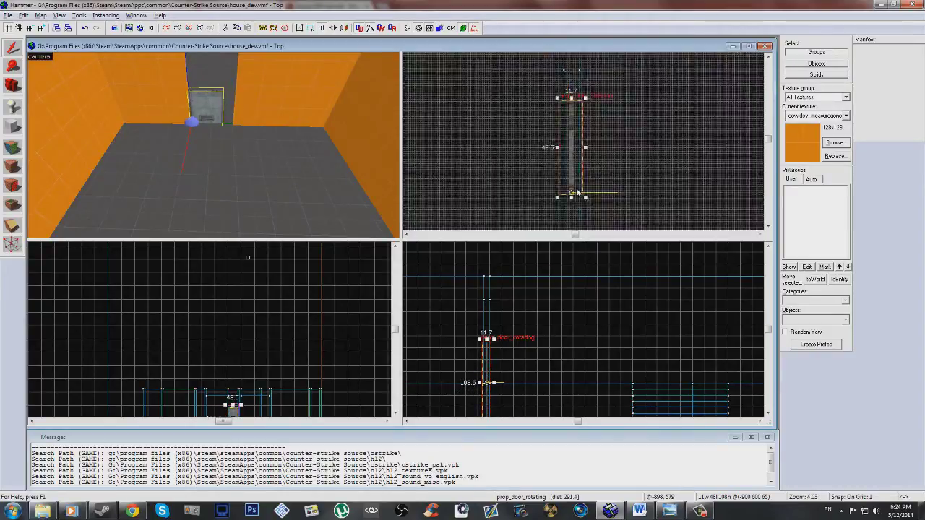
pyautogui.scroll(12, 574, 182)
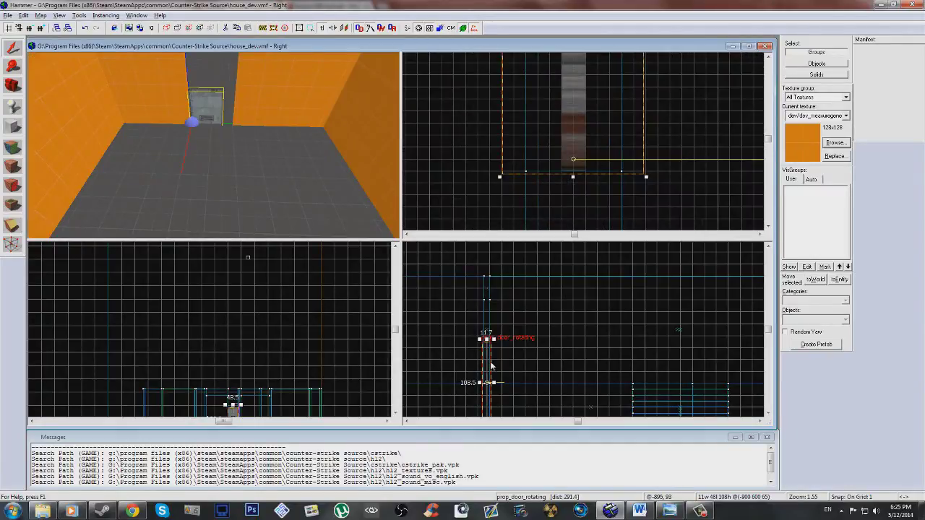
pyautogui.scroll(-5, 537, 345)
pyautogui.scroll(7, 536, 341)
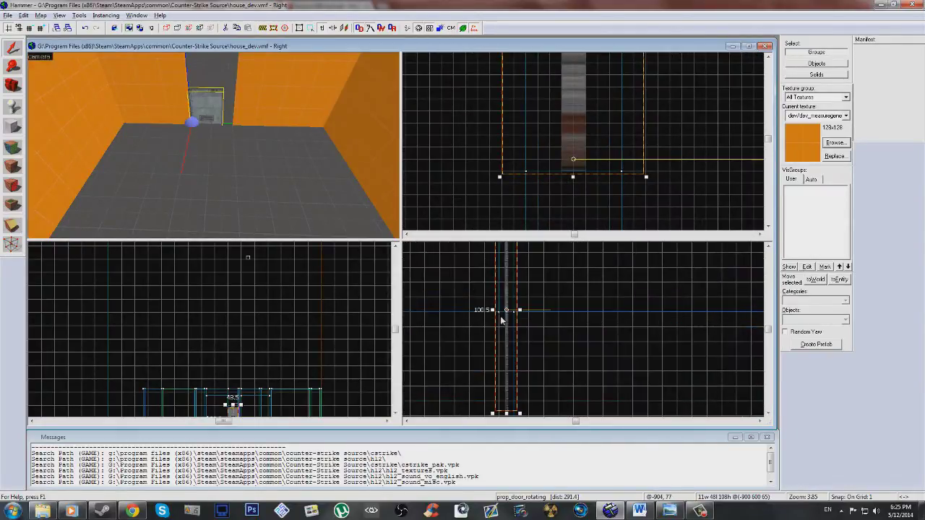
pyautogui.moveTo(510, 329); pyautogui.dragTo(506, 258)
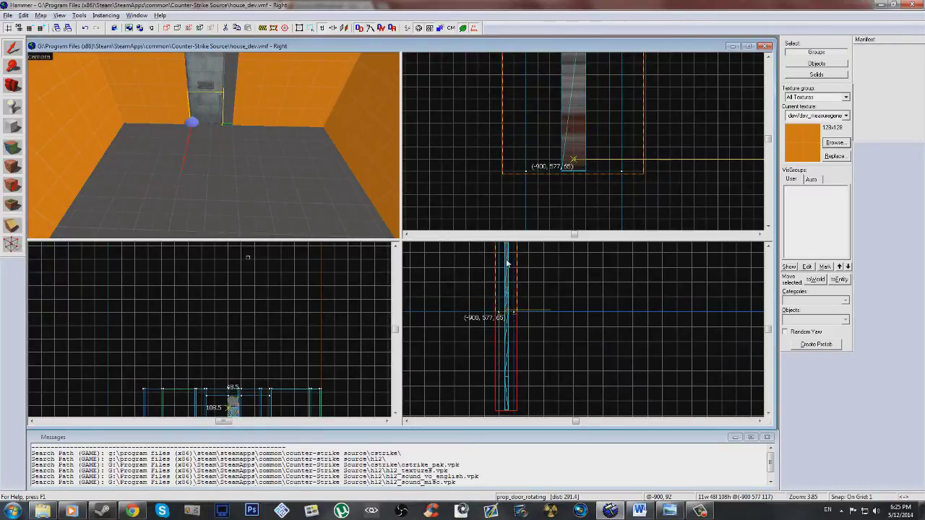
pyautogui.moveTo(506, 262); pyautogui.dragTo(506, 261)
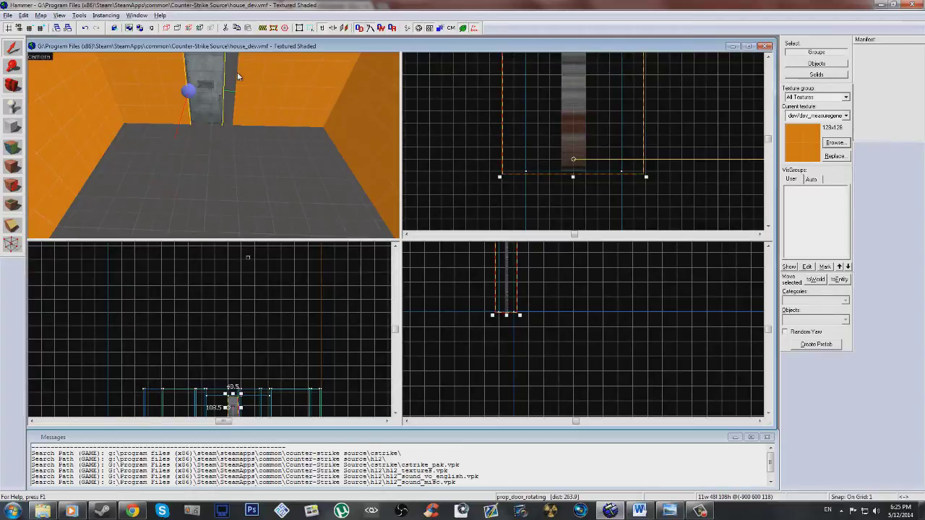
# Try to lower the underside of the wall block above the doorway to the top of the door.
pyautogui.scroll(8, 213, 148)
pyautogui.scroll(8, 213, 147)
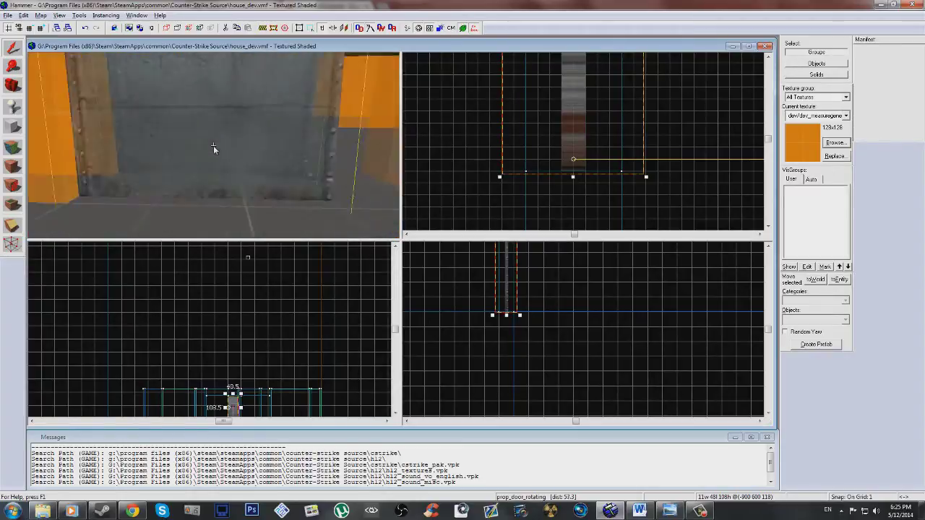
pyautogui.scroll(-6, 213, 144)
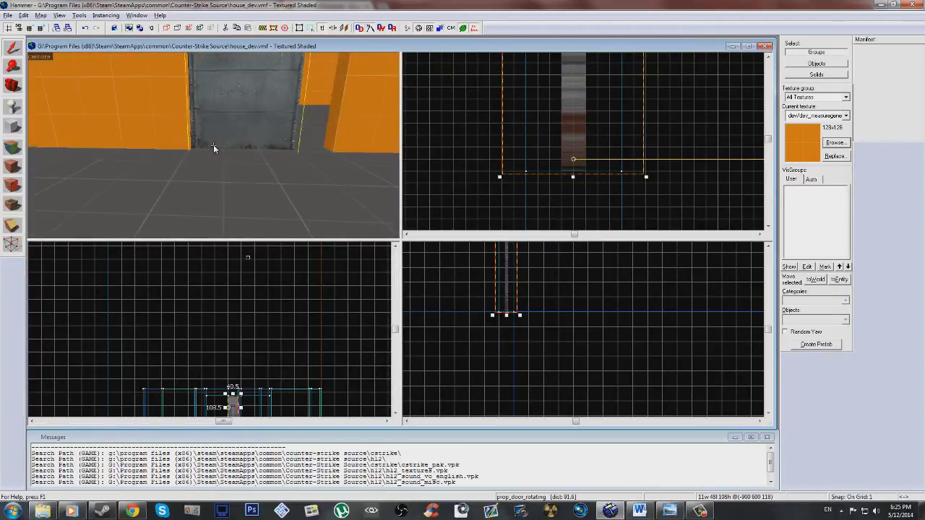
pyautogui.scroll(8, 213, 146)
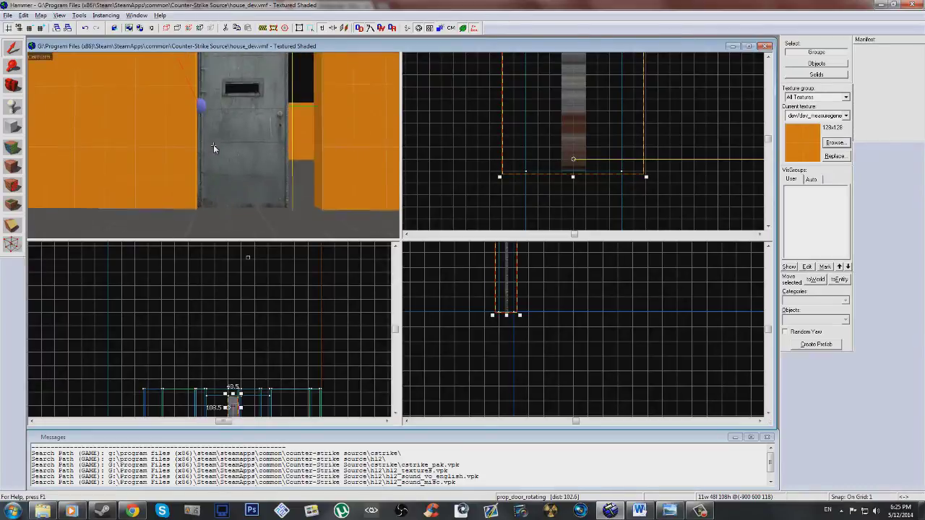
pyautogui.scroll(-10, 213, 144)
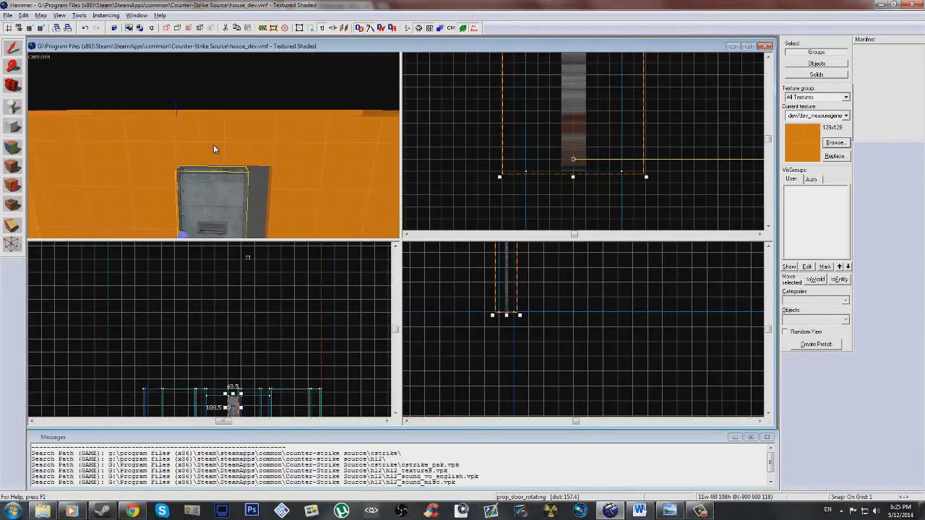
pyautogui.click(213, 147)
pyautogui.scroll(-2, 586, 329)
pyautogui.scroll(10, 585, 329)
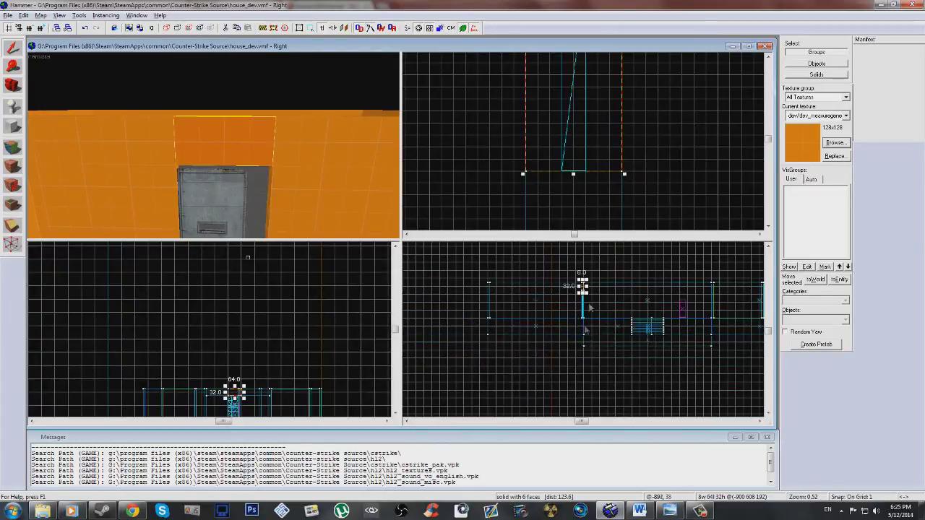
pyautogui.scroll(4, 575, 286)
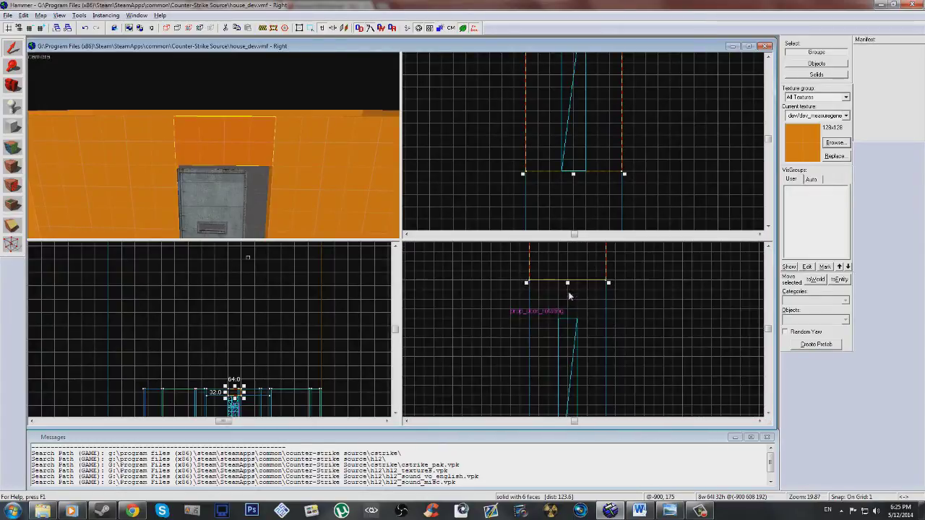
pyautogui.moveTo(568, 286); pyautogui.dragTo(568, 322)
pyautogui.hotkey('ctrl', 'z')
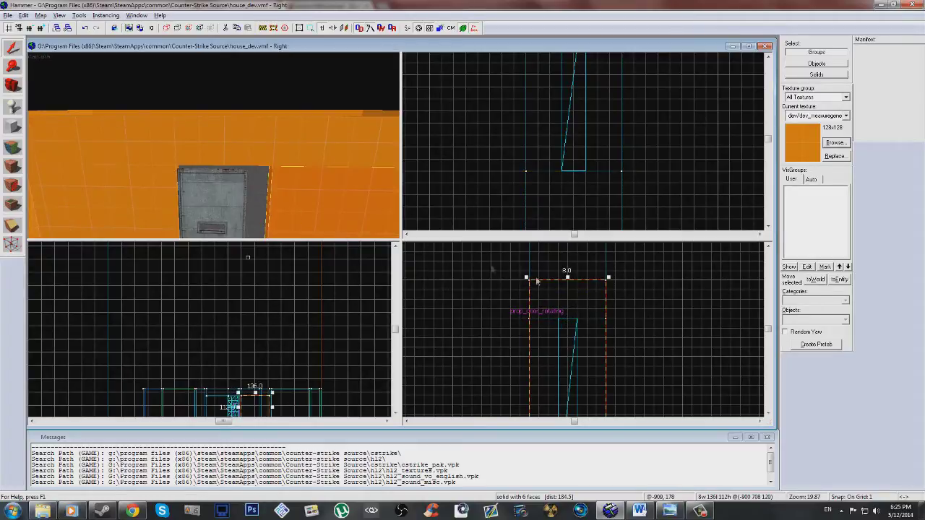
# Extend the wall section north of the doorway to 152 units long so it meets the door's edge.
pyautogui.scroll(-3, 632, 105)
pyautogui.scroll(6, 640, 94)
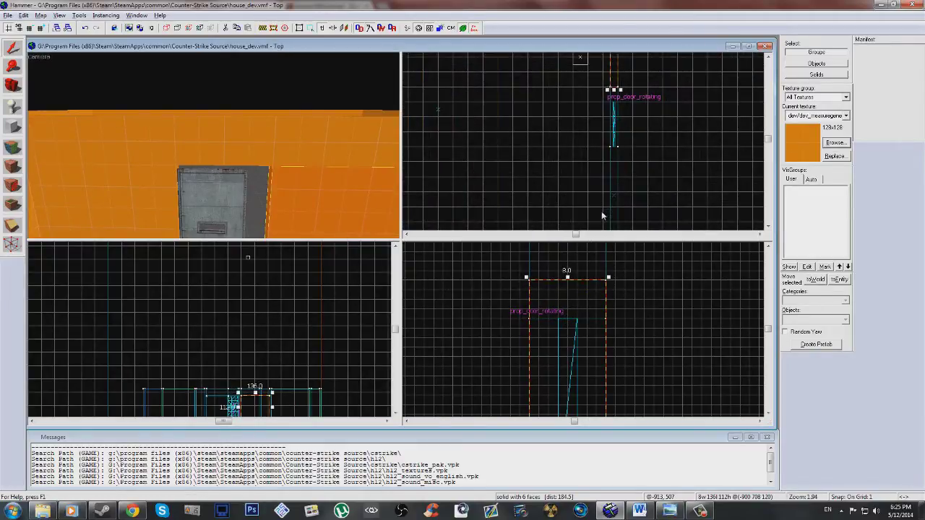
pyautogui.moveTo(619, 75); pyautogui.dragTo(628, 154)
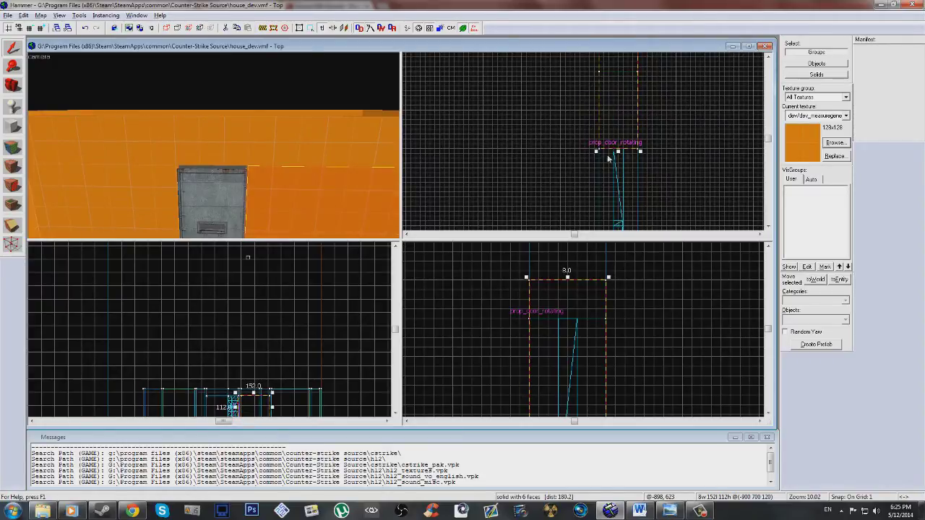
pyautogui.scroll(5, 214, 149)
pyautogui.scroll(-3, 213, 144)
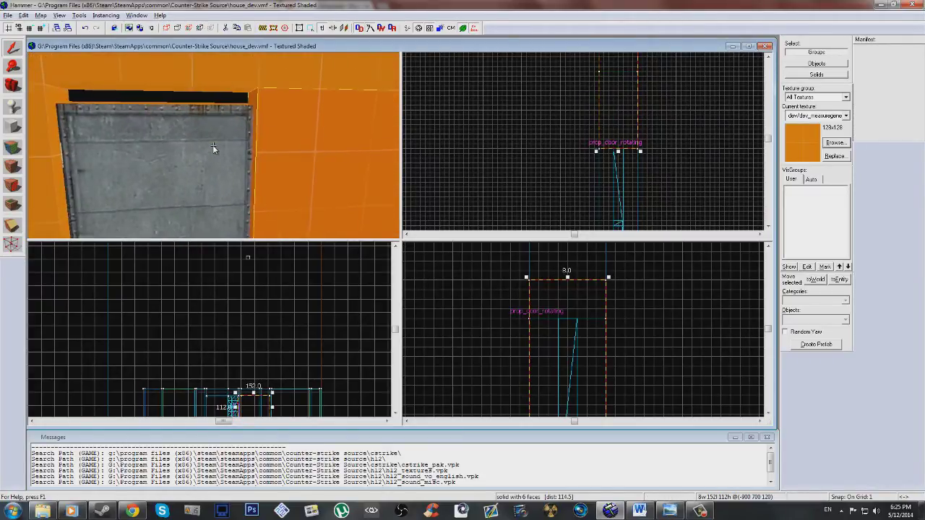
# Stretch the wall block above the doorway down to the door's top, making the block 36 units high.
pyautogui.click(207, 73)
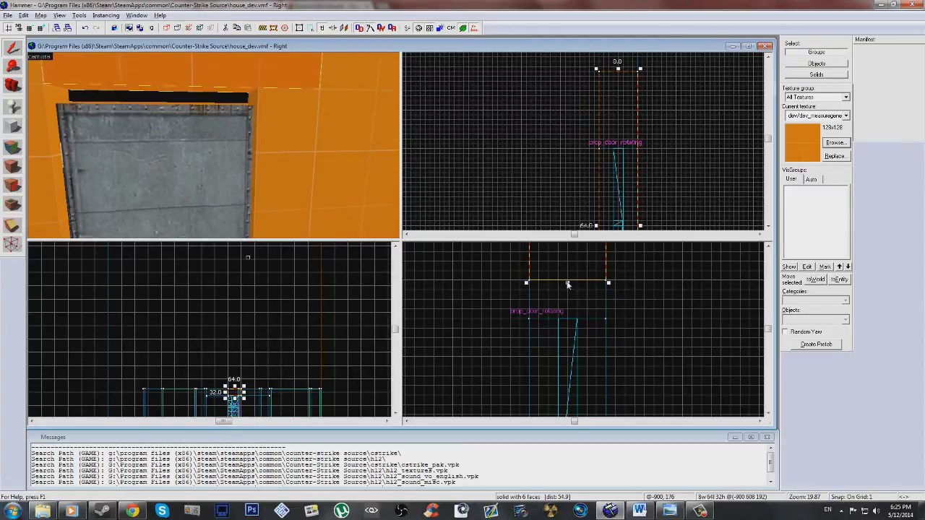
pyautogui.moveTo(568, 284); pyautogui.dragTo(567, 321)
pyautogui.scroll(3, 213, 144)
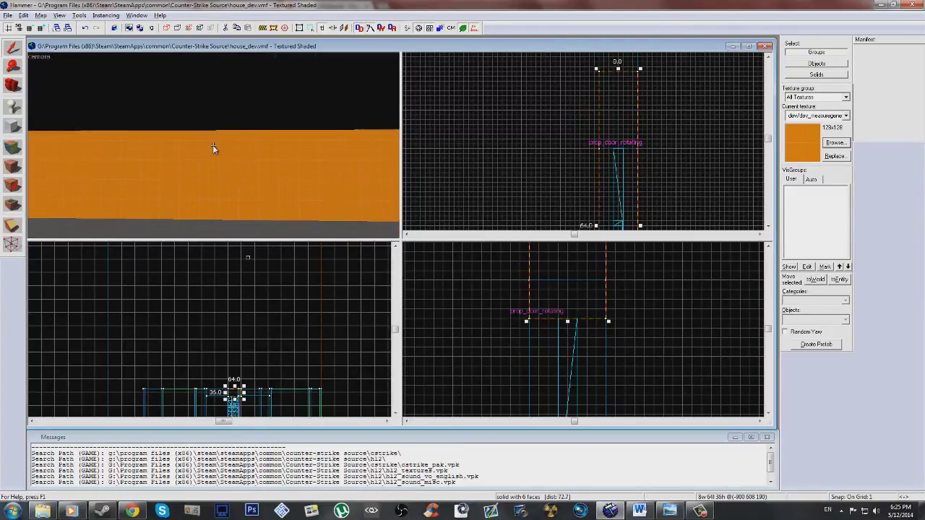
pyautogui.scroll(-2, 212, 144)
pyautogui.scroll(-3, 213, 145)
pyautogui.scroll(4, 213, 145)
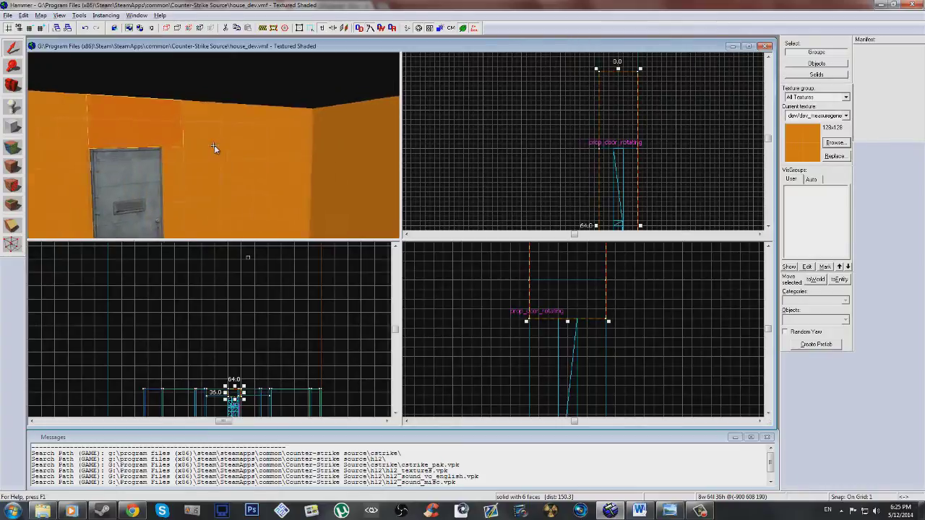
# Select the rotating door, try moving it upward, and undo the move.
pyautogui.press('w')
pyautogui.click(213, 145)
pyautogui.press('s')
pyautogui.press('z')
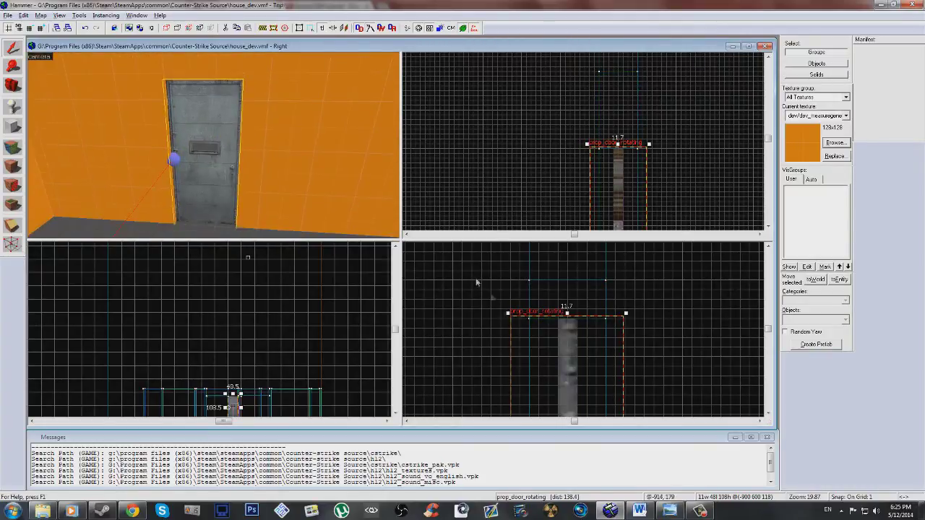
pyautogui.moveTo(566, 368); pyautogui.dragTo(578, 253)
pyautogui.hotkey('ctrl', 'z')
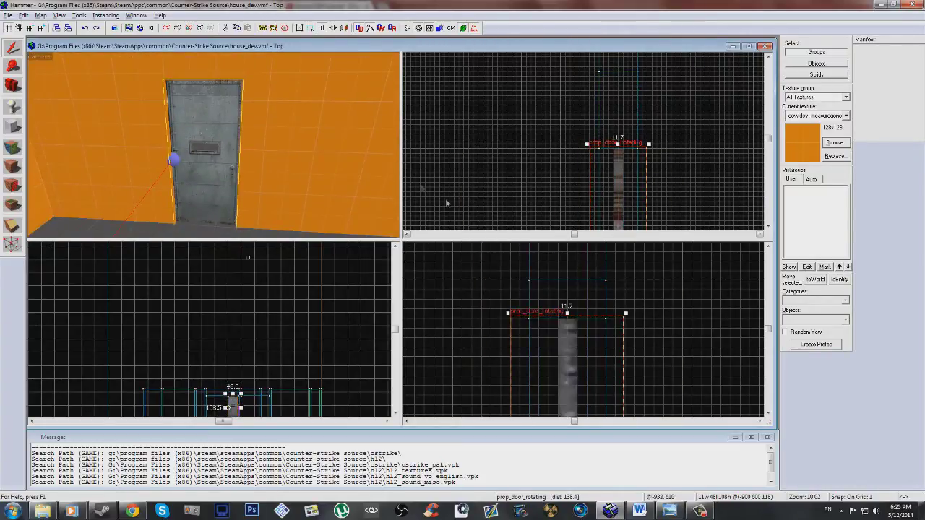
# Open the rotating door's properties and examine its Speed, Fully Open Sound and Open Direction settings, including the available directions.
pyautogui.scroll(1, 213, 148)
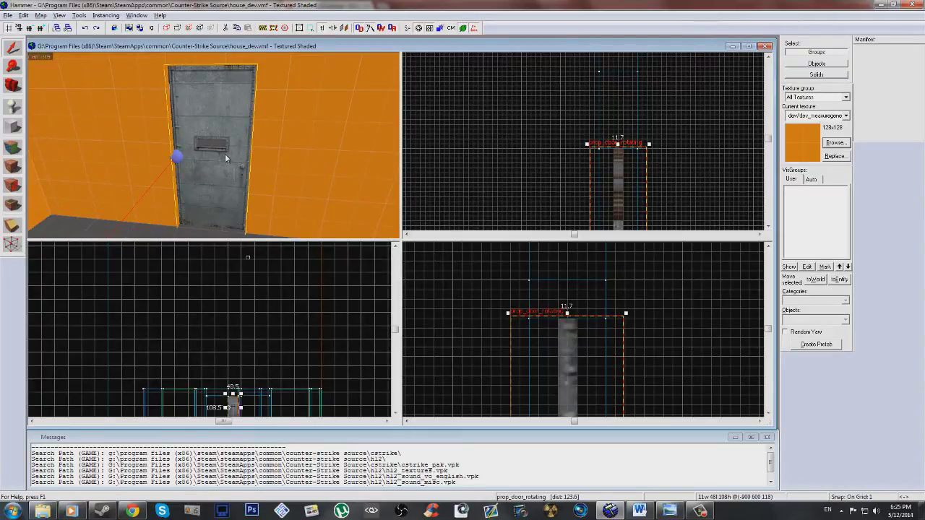
pyautogui.hotkey('alt', 'Return')
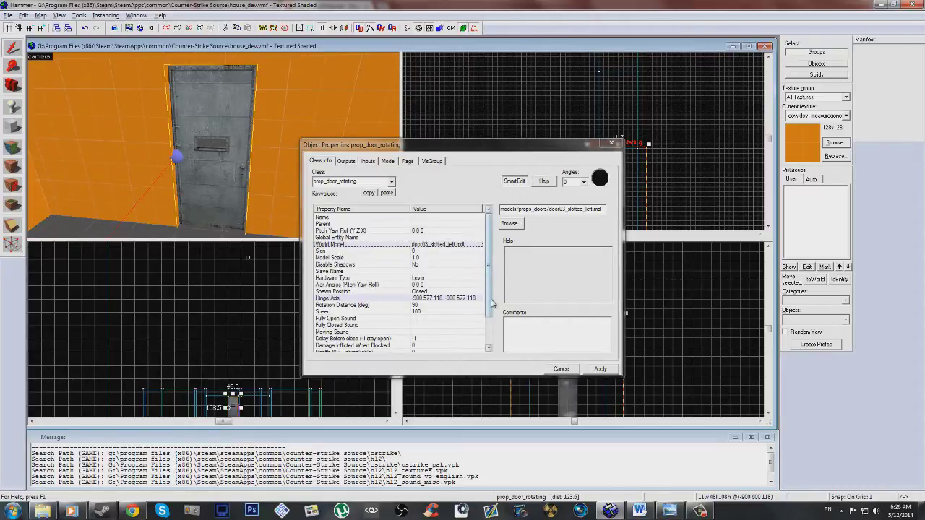
pyautogui.scroll(-1, 324, 298)
pyautogui.click(430, 292)
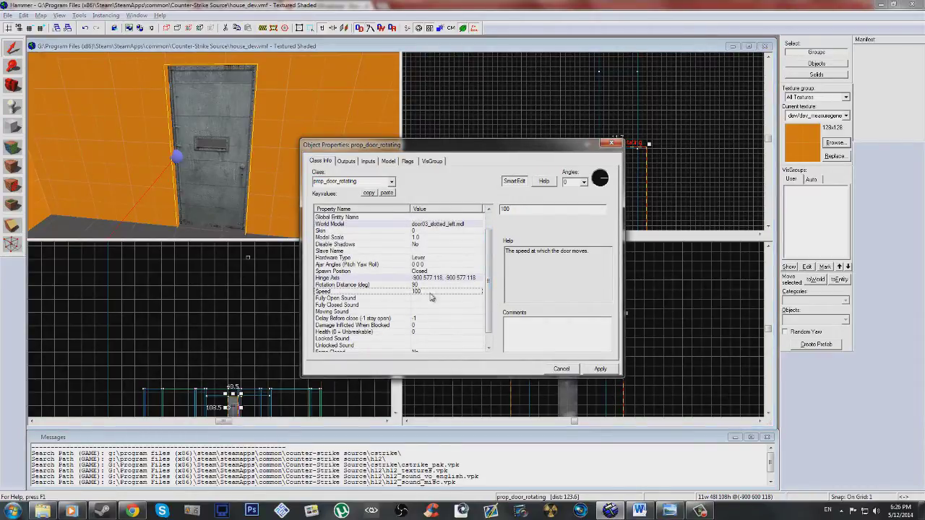
pyautogui.scroll(-1, 483, 299)
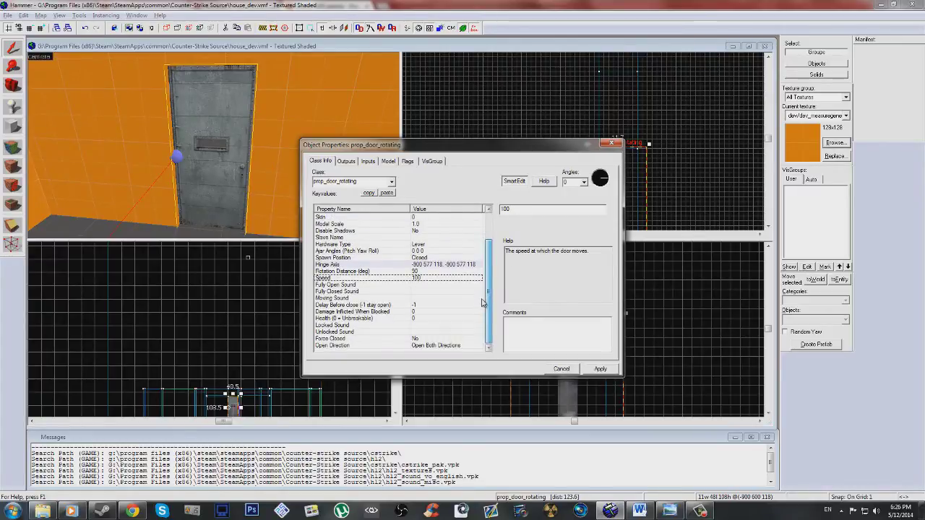
pyautogui.click(357, 287)
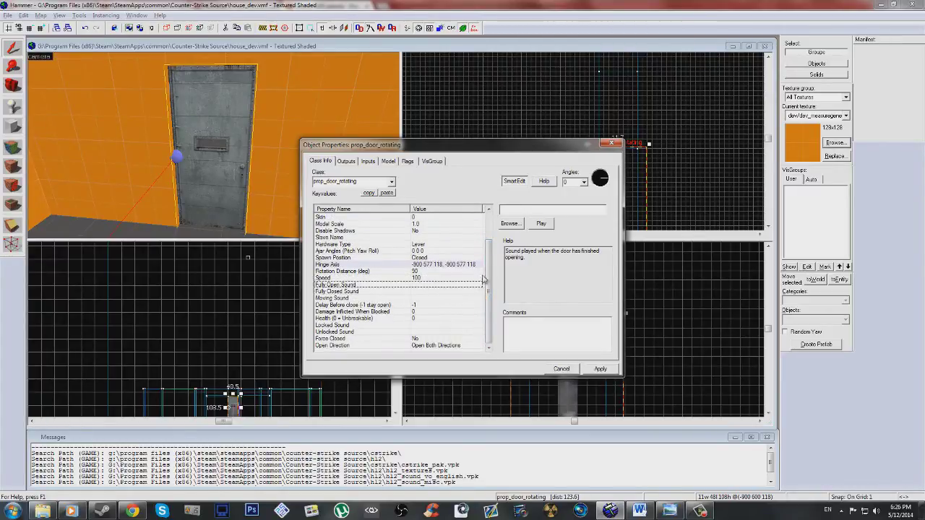
pyautogui.click(349, 347)
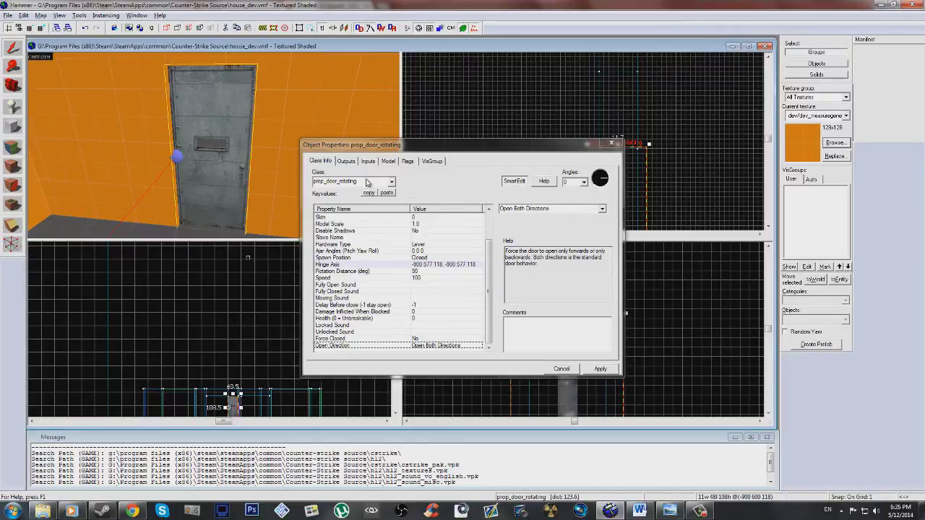
pyautogui.click(605, 212)
pyautogui.click(605, 212)
pyautogui.click(605, 211)
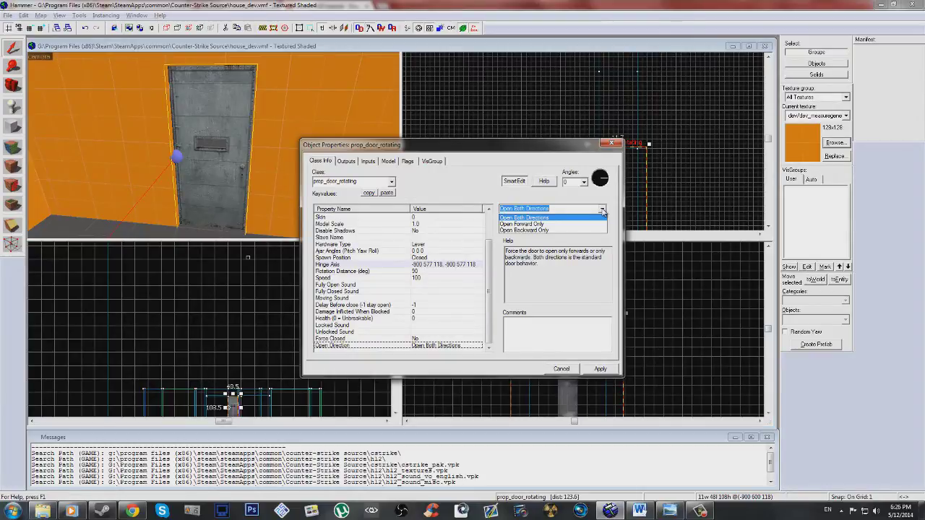
pyautogui.click(603, 210)
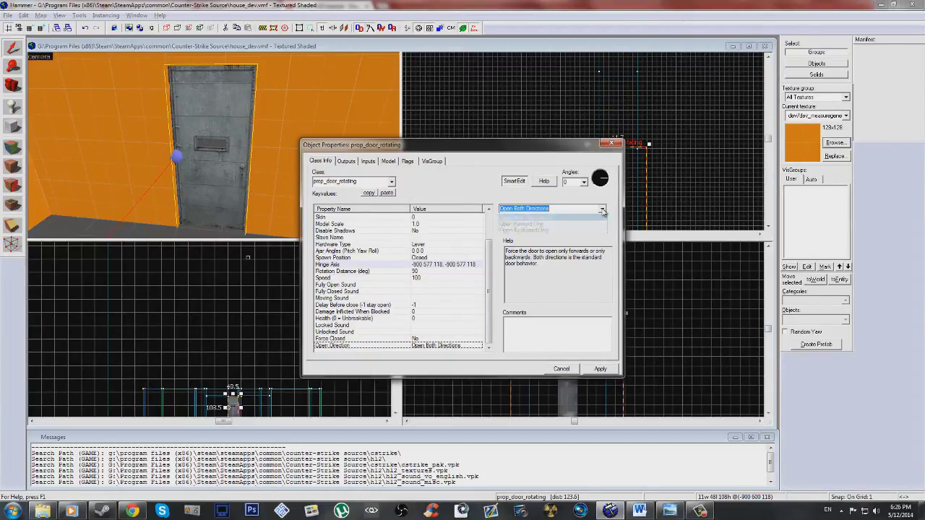
pyautogui.click(630, 174)
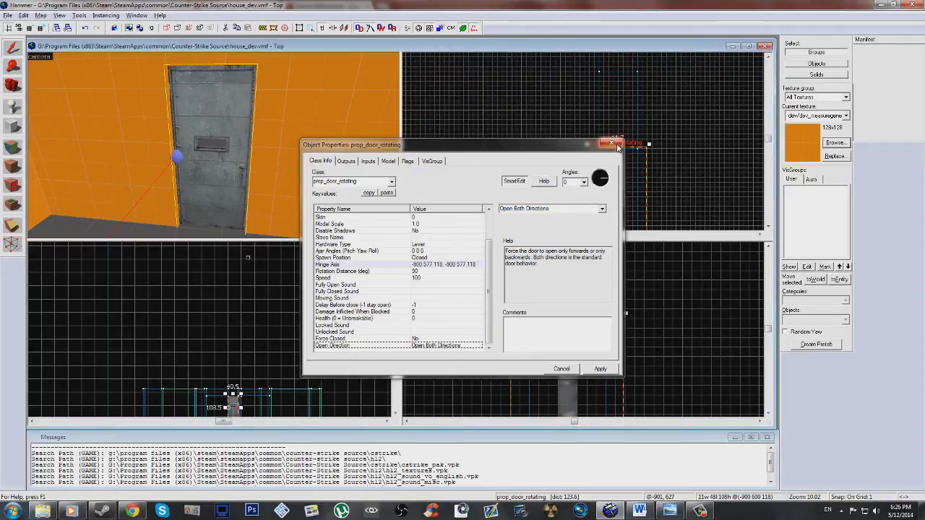
# Examine the door's Hardware Type choices and its Model, Inputs and Flags settings, and close the properties.
pyautogui.click(490, 249)
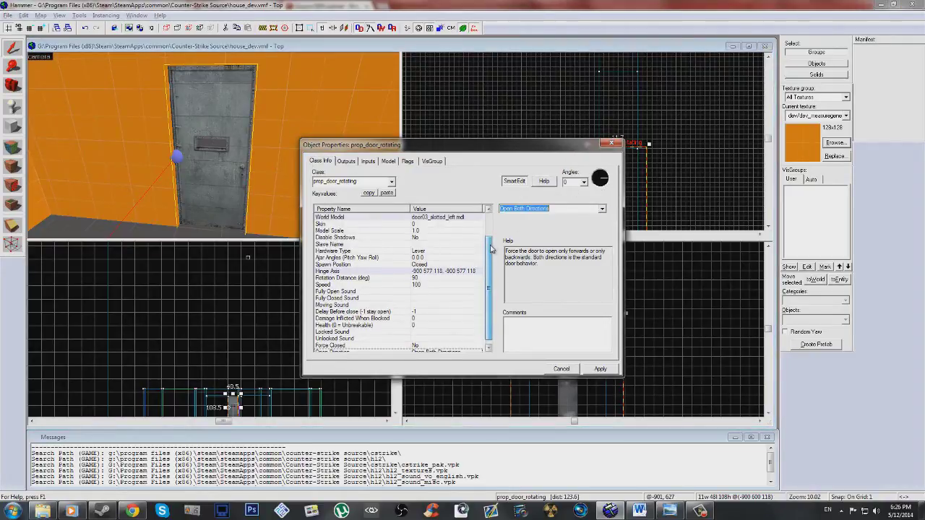
pyautogui.click(359, 246)
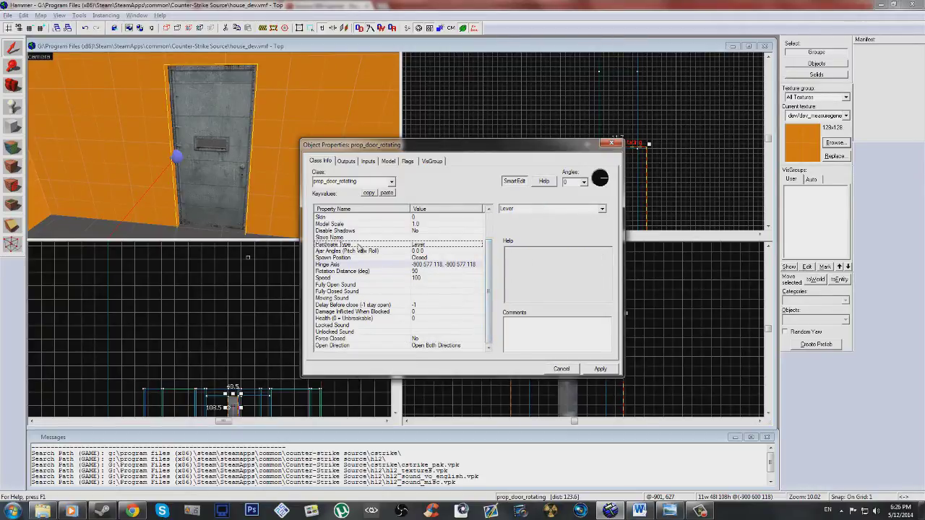
pyautogui.click(601, 209)
pyautogui.click(606, 209)
pyautogui.click(576, 252)
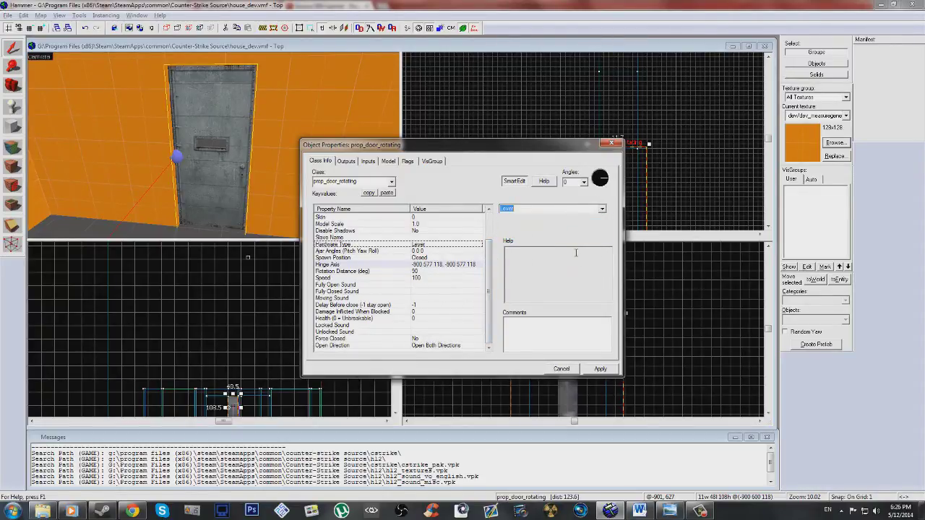
pyautogui.click(388, 161)
pyautogui.click(365, 161)
pyautogui.click(403, 163)
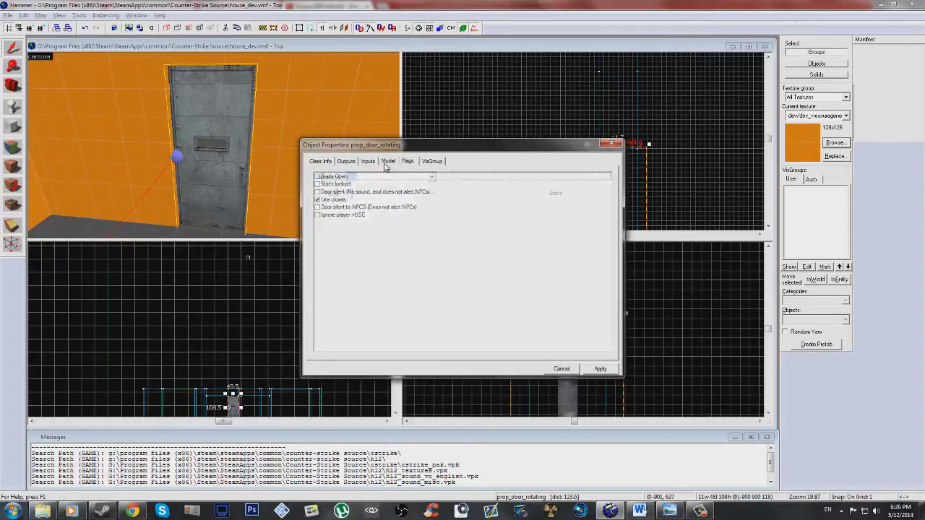
pyautogui.click(321, 161)
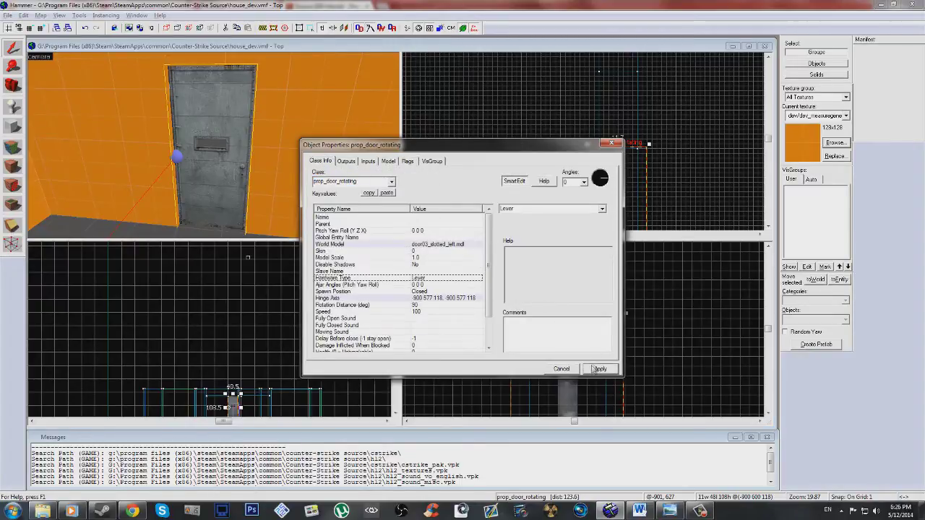
pyautogui.click(611, 143)
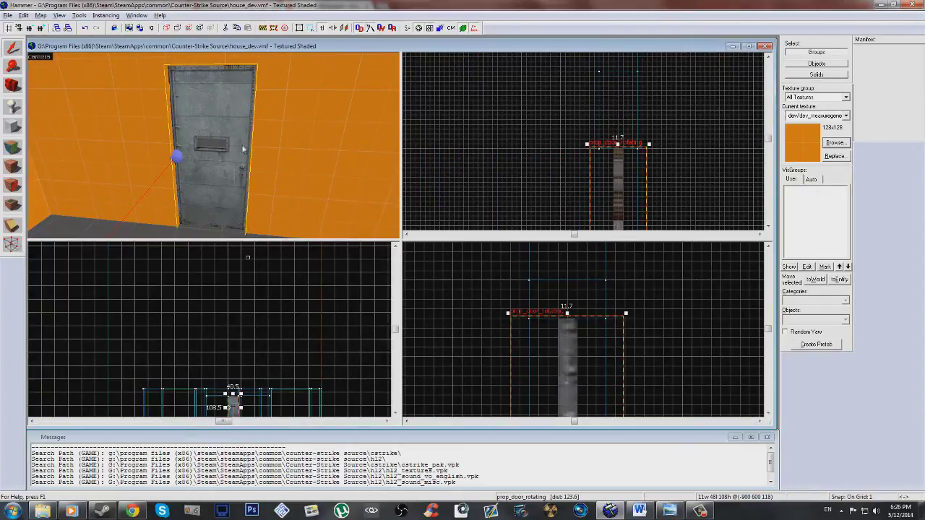
# Examine how the rotating door lines up with the wall thickness in the side and top views.
pyautogui.scroll(-5, 599, 295)
pyautogui.scroll(8, 640, 327)
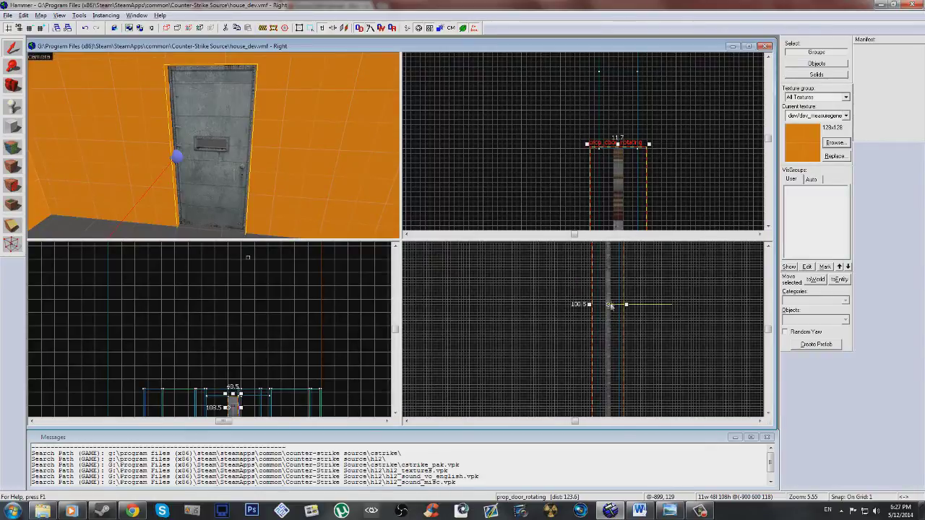
pyautogui.scroll(2, 610, 306)
pyautogui.moveTo(610, 306)
pyautogui.mouseDown()
pyautogui.moveTo(605, 376)
pyautogui.moveTo(609, 331)
pyautogui.moveTo(610, 364)
pyautogui.moveTo(629, 341)
pyautogui.moveTo(607, 354)
pyautogui.moveTo(608, 306)
pyautogui.mouseUp()
pyautogui.scroll(-2, 692, 94)
pyautogui.scroll(3, 652, 190)
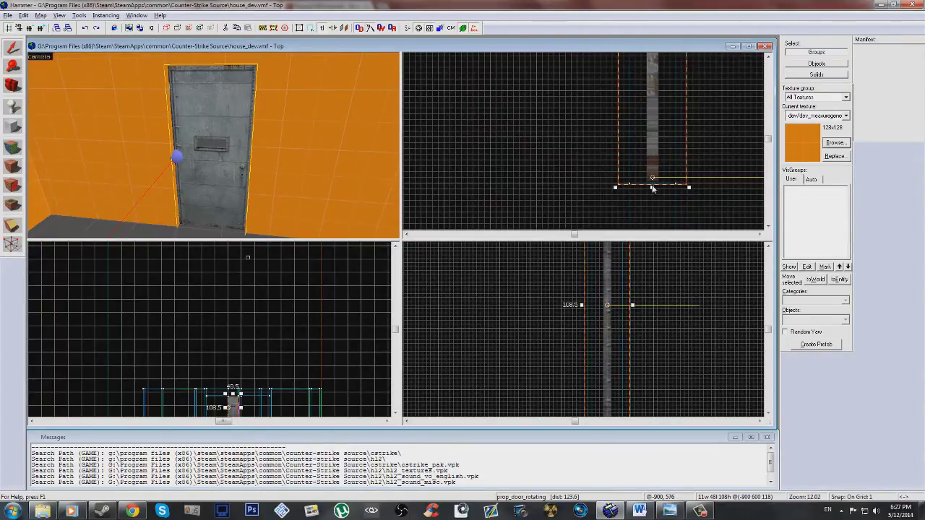
pyautogui.scroll(4, 653, 177)
# Examine the fitted rotating door and the surrounding wall up close and from across the room in the 3D view.
pyautogui.press('z')
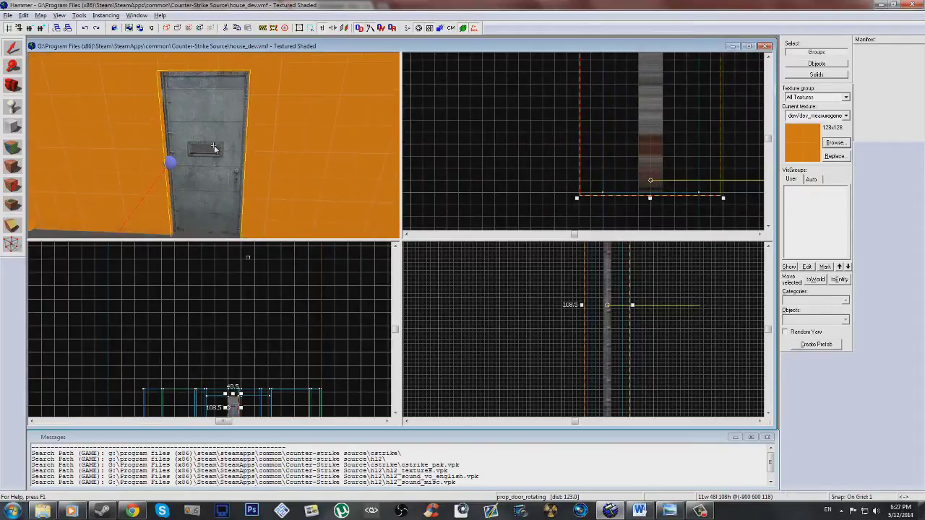
pyautogui.press('w')
pyautogui.press('s')
pyautogui.press('s')
pyautogui.press('w')
pyautogui.press('s')
pyautogui.press('w')
pyautogui.press('s')
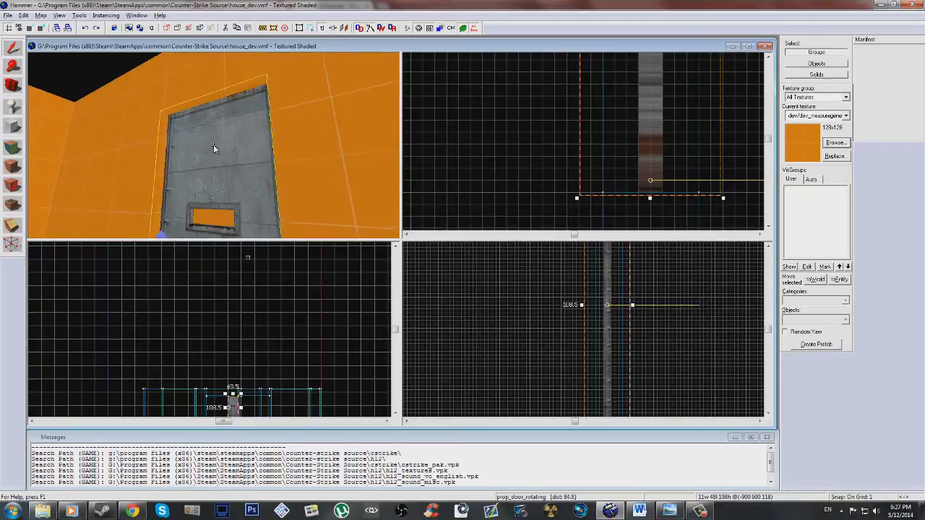
pyautogui.press('w')
pyautogui.press('w')
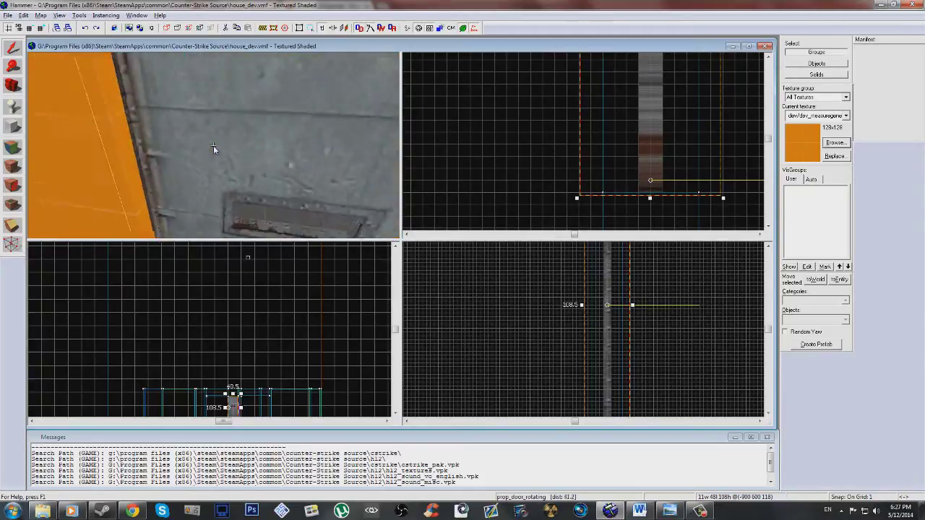
pyautogui.press('s')
pyautogui.press('w')
pyautogui.press('s')
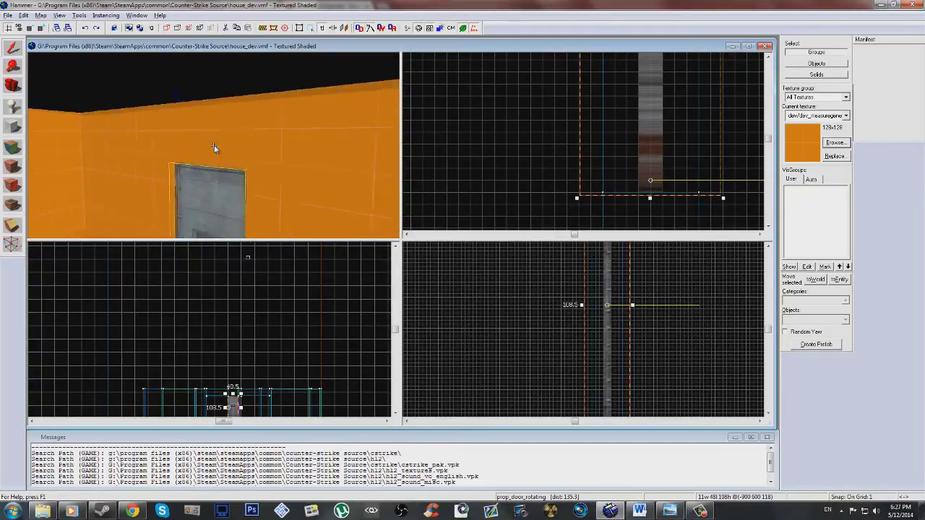
pyautogui.press('s')
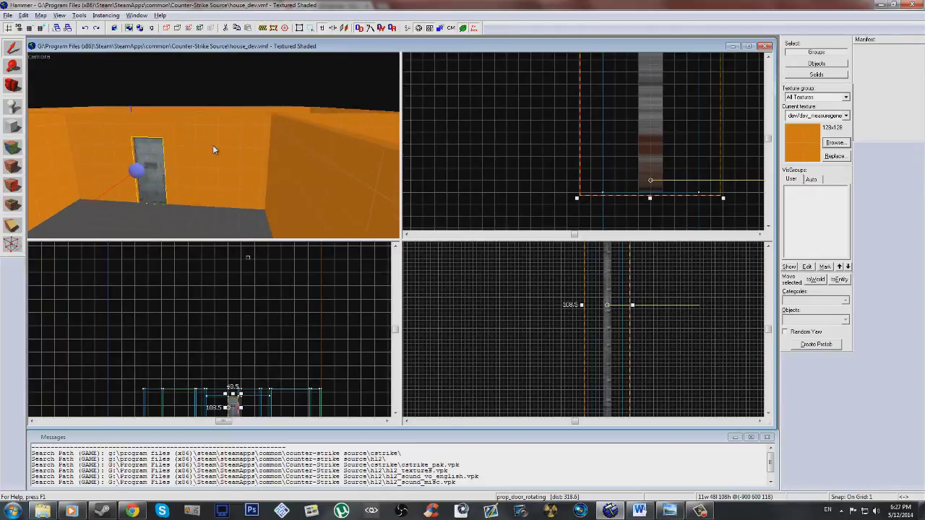
pyautogui.press('w')
pyautogui.press('s')
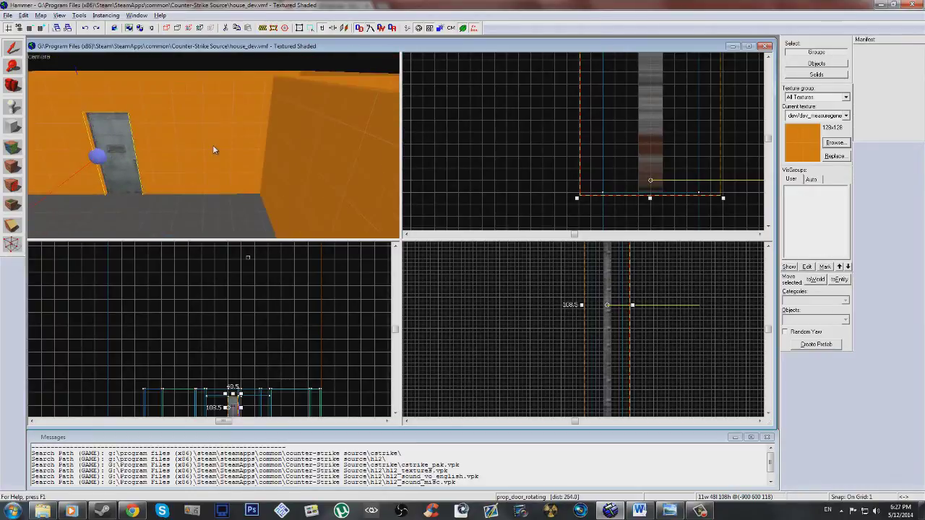
# Select the 152-unit wall block beside the rotating door and clip it in two across its thickness, keeping both pieces.
pyautogui.click(219, 138)
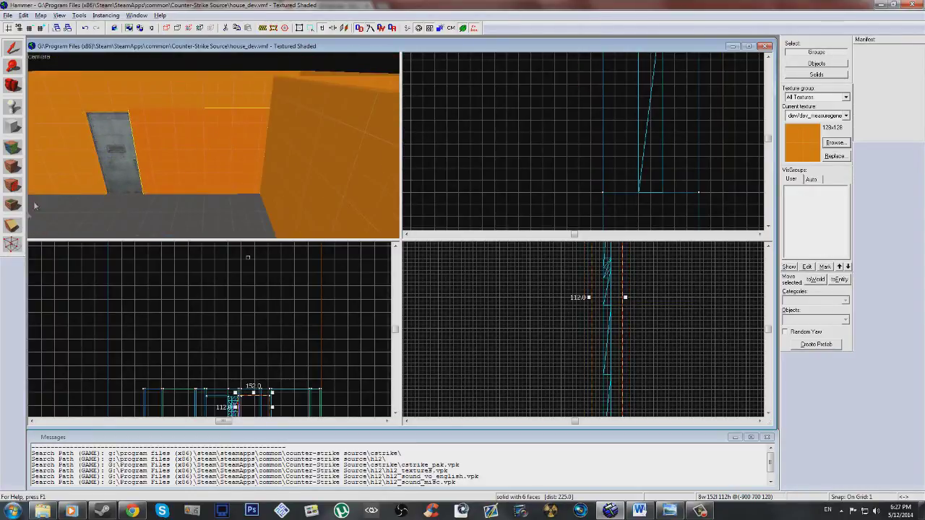
pyautogui.click(15, 228)
pyautogui.scroll(-3, 605, 145)
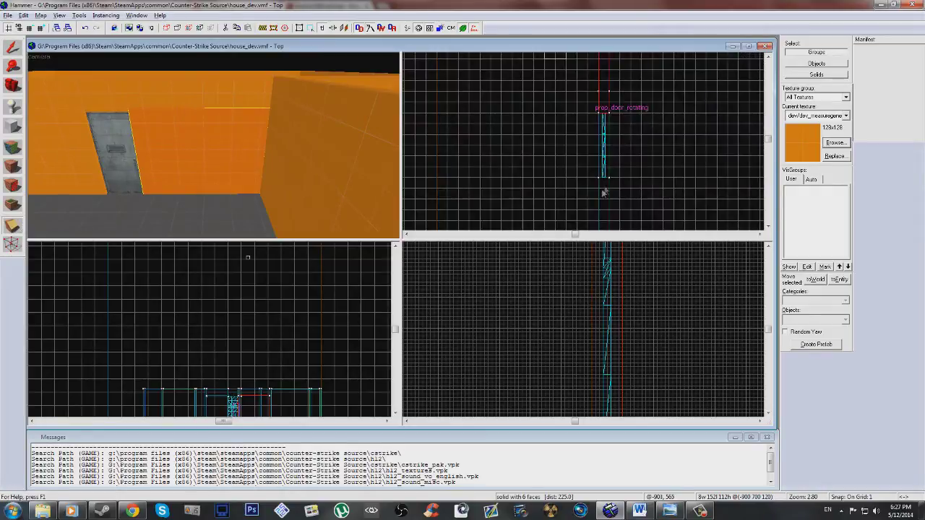
pyautogui.scroll(7, 604, 180)
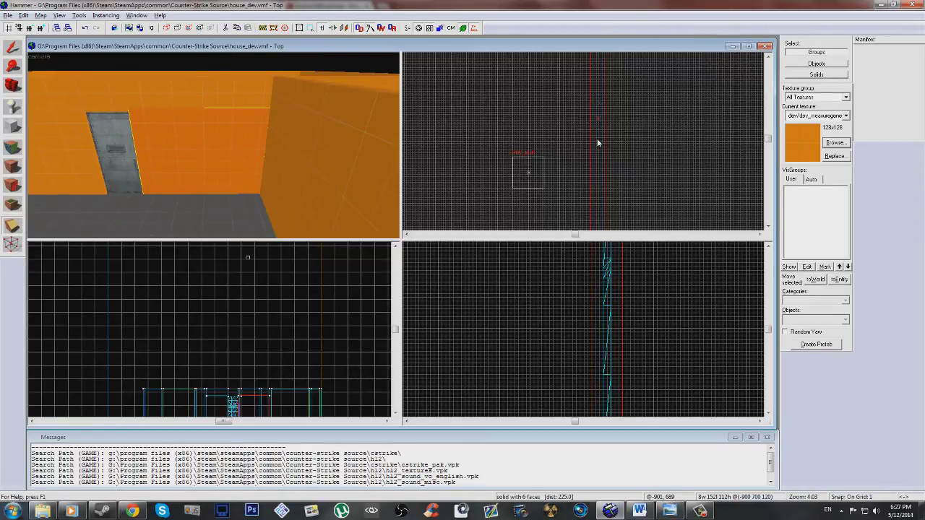
pyautogui.moveTo(593, 142); pyautogui.dragTo(604, 144)
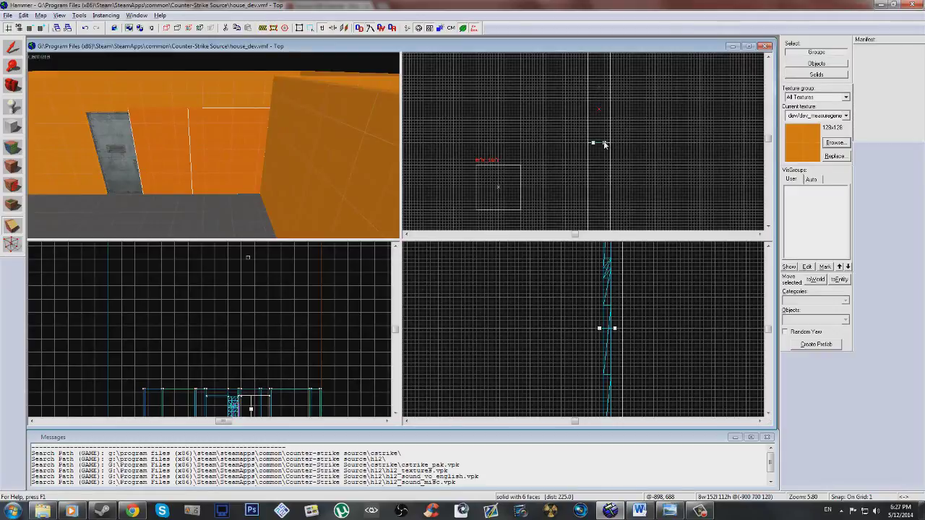
pyautogui.press('Return')
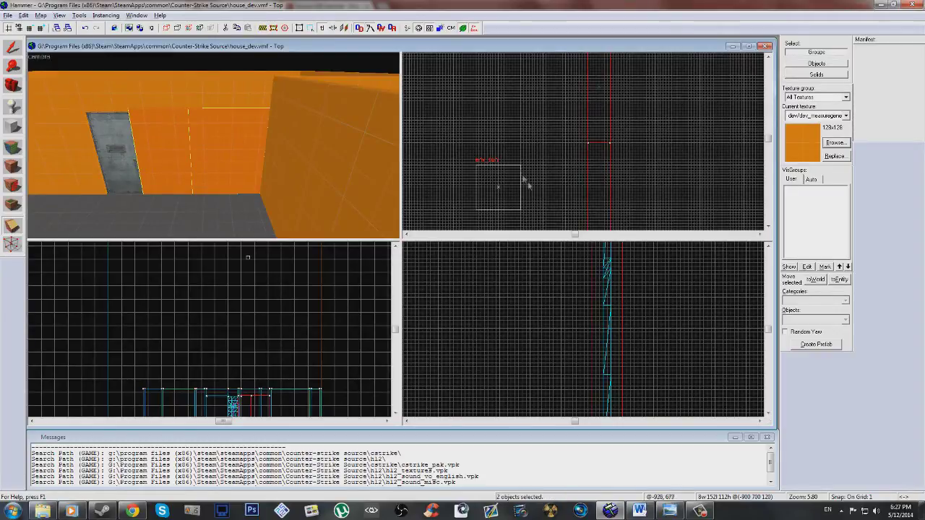
# Clip the wall again 16 units from its far end and delete the middle piece to open a 72-unit-wide doorway.
pyautogui.scroll(-4, 528, 186)
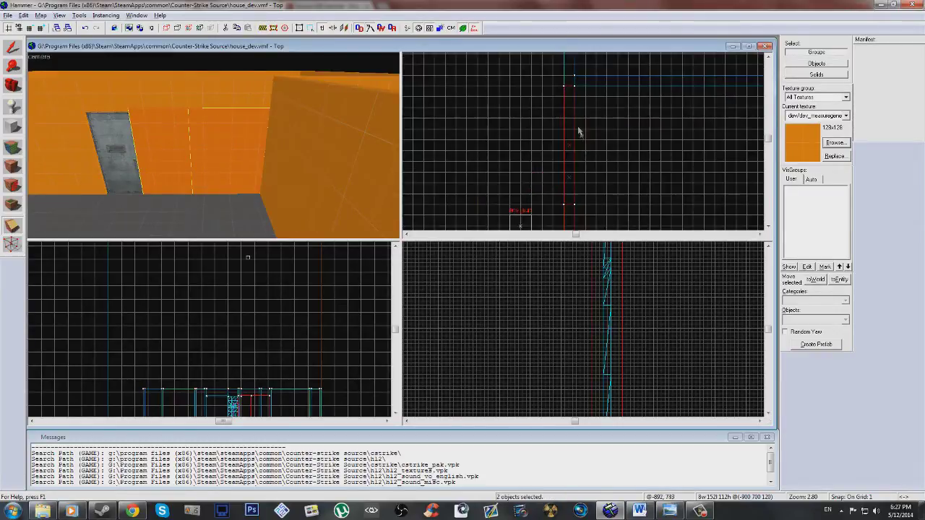
pyautogui.scroll(3, 571, 109)
pyautogui.click(564, 101)
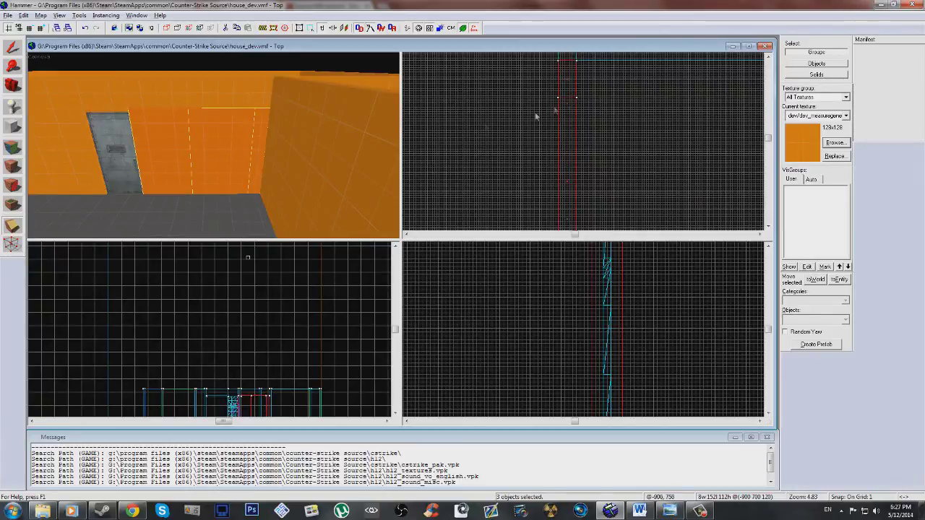
pyautogui.click(222, 138)
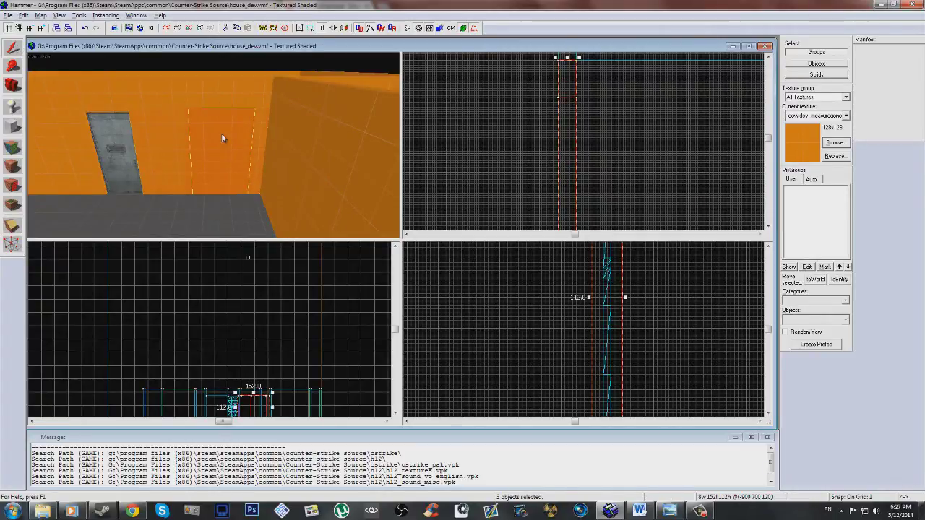
pyautogui.press('Delete')
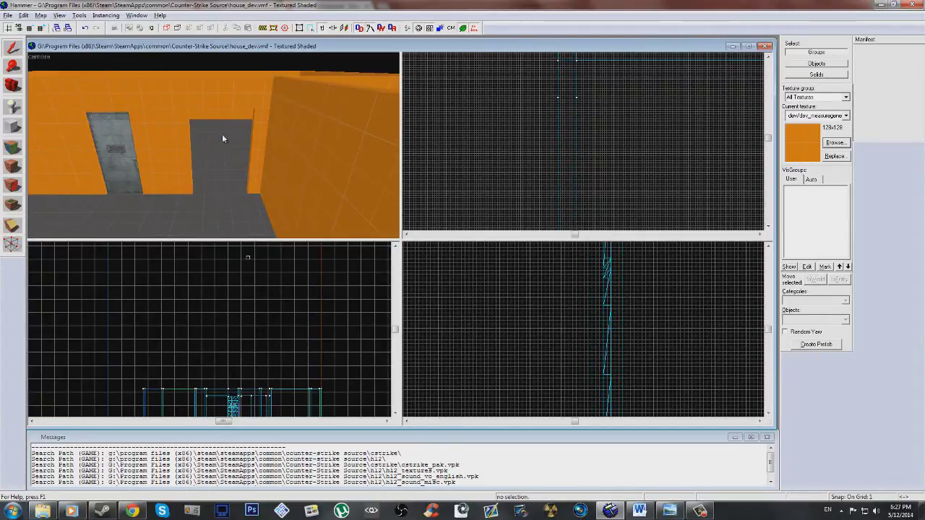
pyautogui.press('z')
pyautogui.press('w')
pyautogui.press('s')
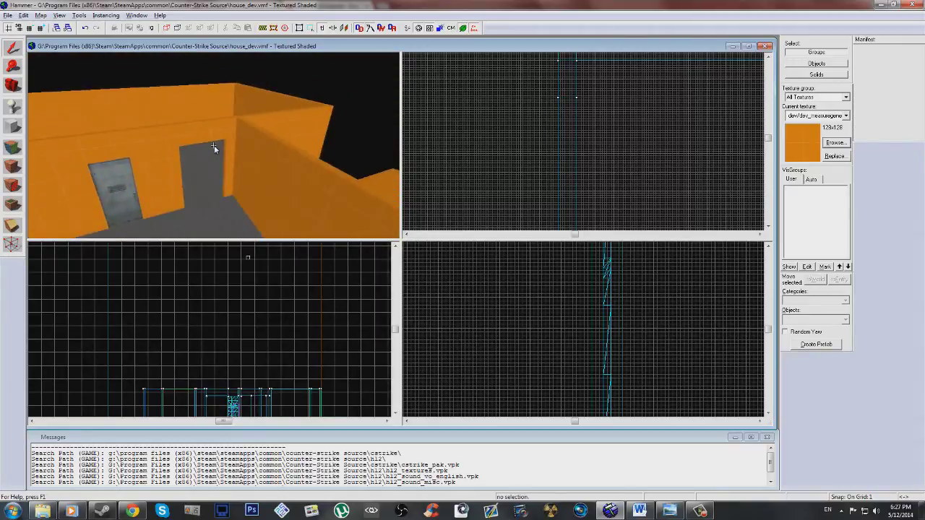
pyautogui.press('z')
pyautogui.click(13, 107)
pyautogui.click(229, 170)
pyautogui.click(13, 48)
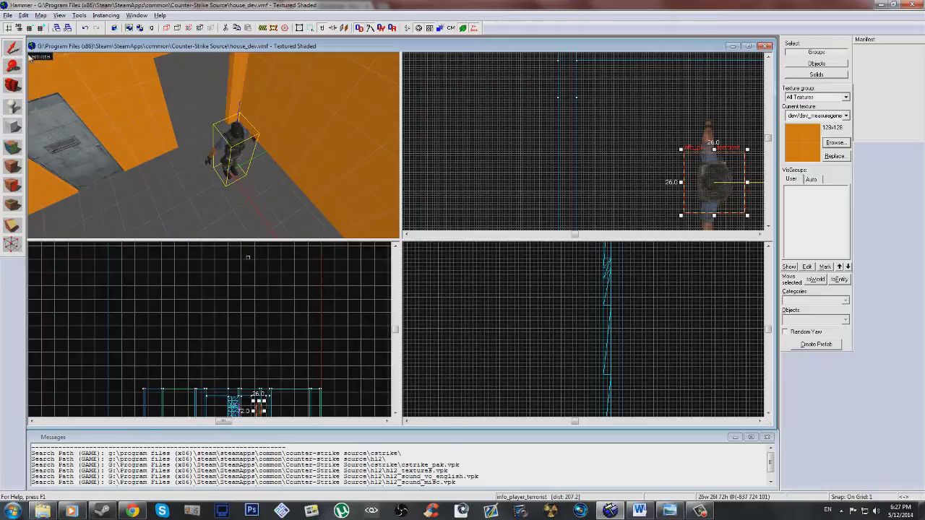
pyautogui.doubleClick(234, 146)
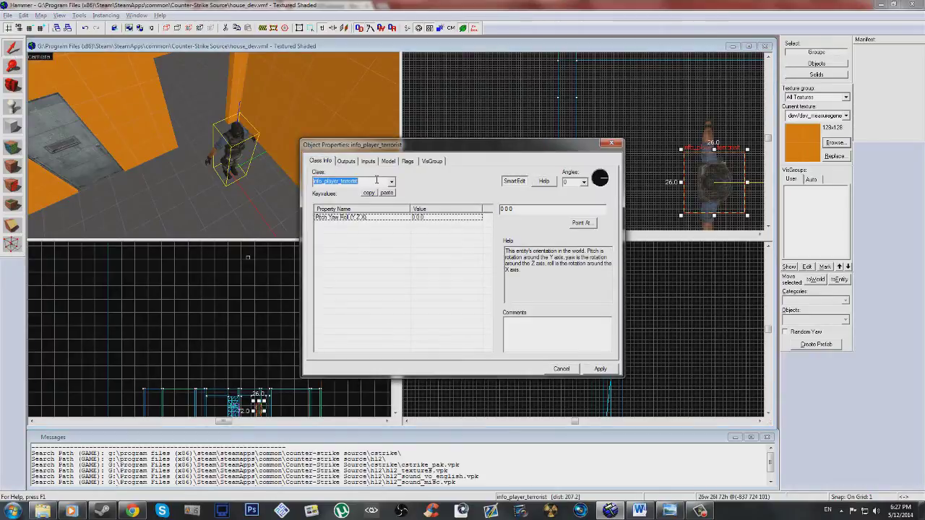
pyautogui.click(619, 147)
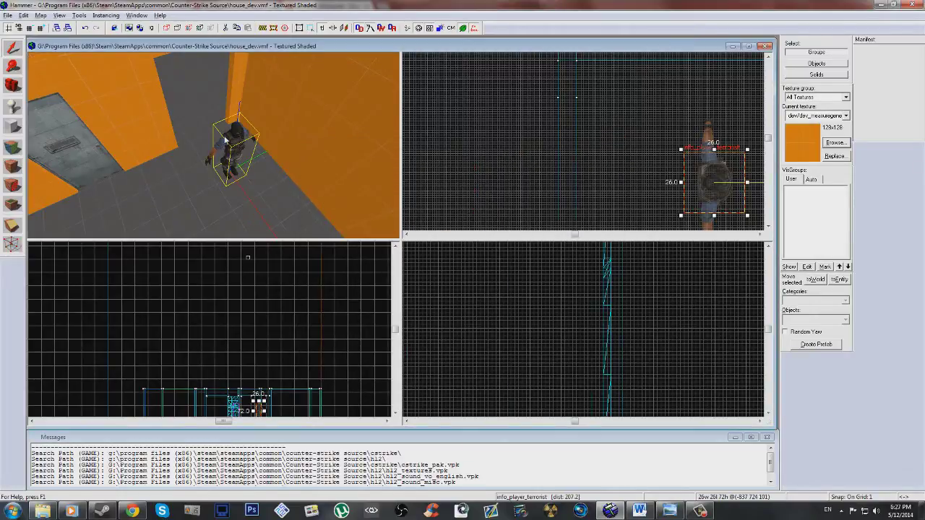
pyautogui.press('Delete')
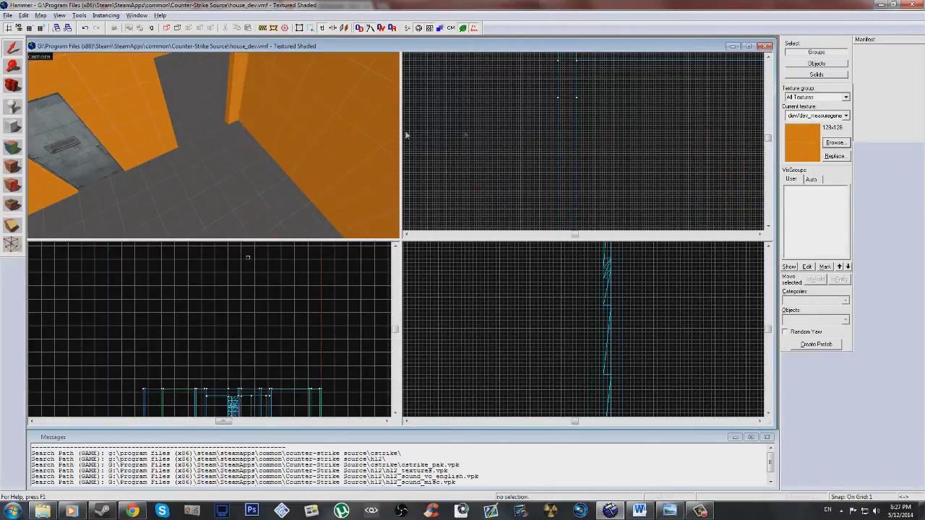
# Browse the textures filtered by "door" and choose the blue metal/metaldoor009a as the current texture.
pyautogui.click(837, 143)
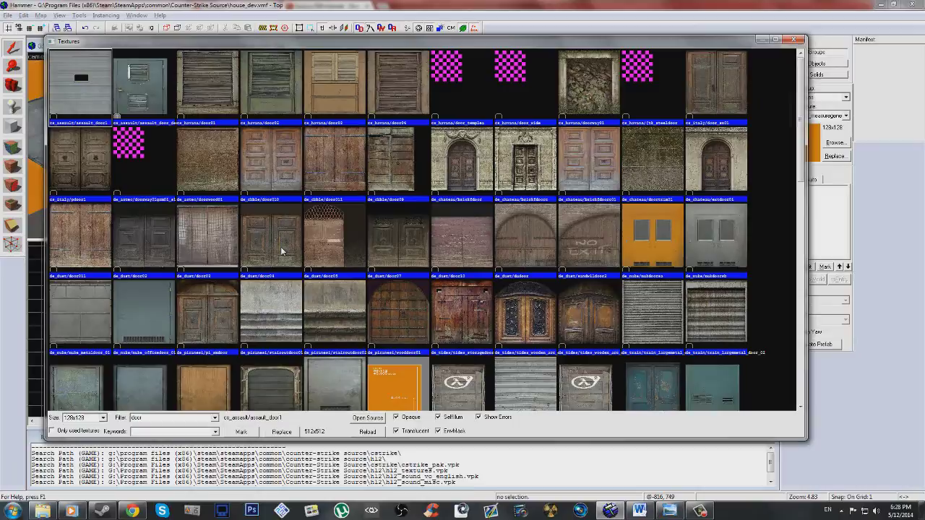
pyautogui.click(286, 230)
pyautogui.scroll(-5, 289, 193)
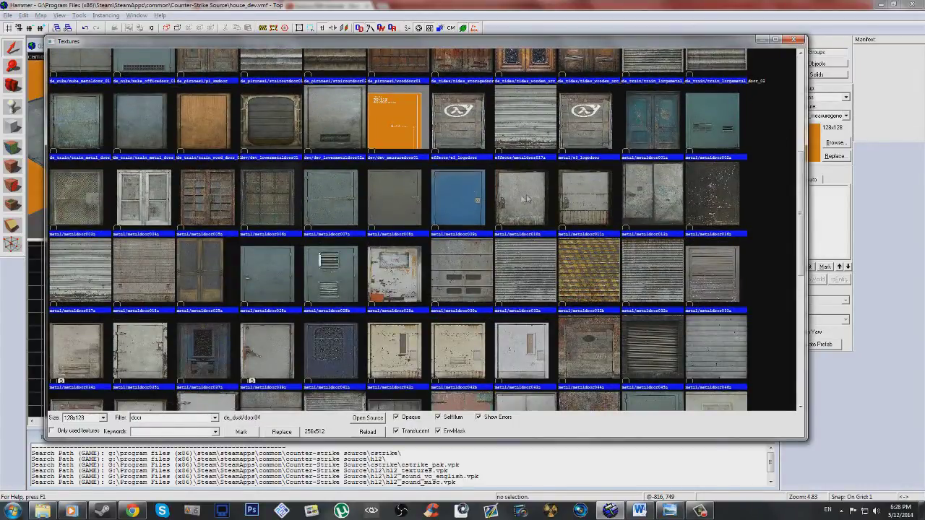
pyautogui.doubleClick(457, 211)
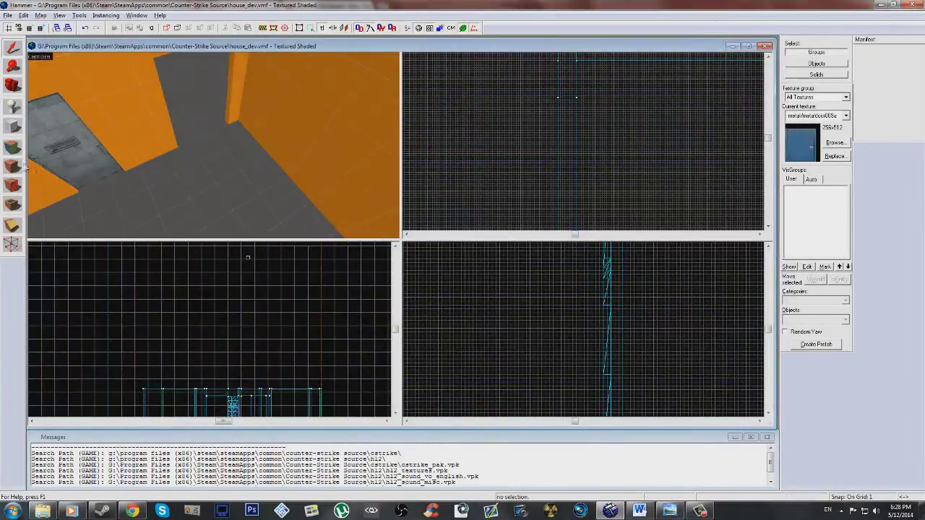
# Create a door block in the new doorway, 4 units thick, 72 units long and 107 units high.
pyautogui.scroll(4, 600, 157)
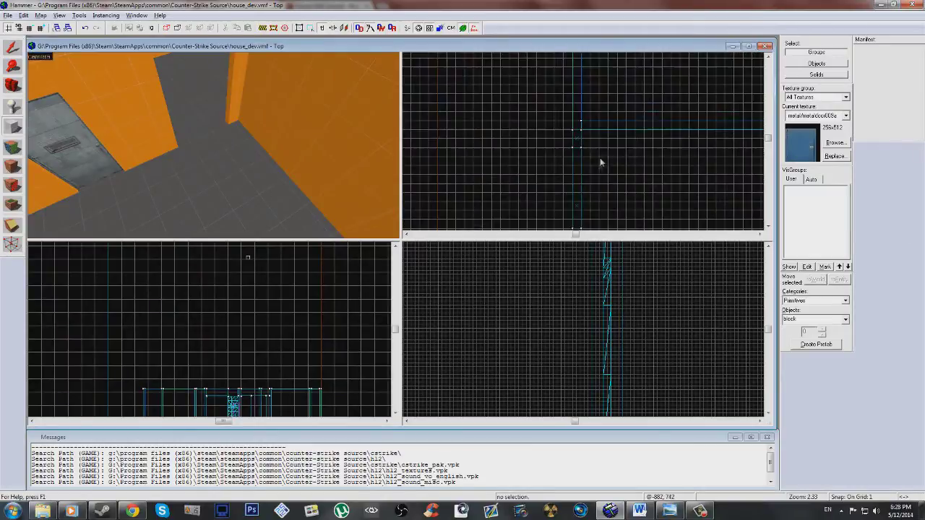
pyautogui.scroll(9, 604, 173)
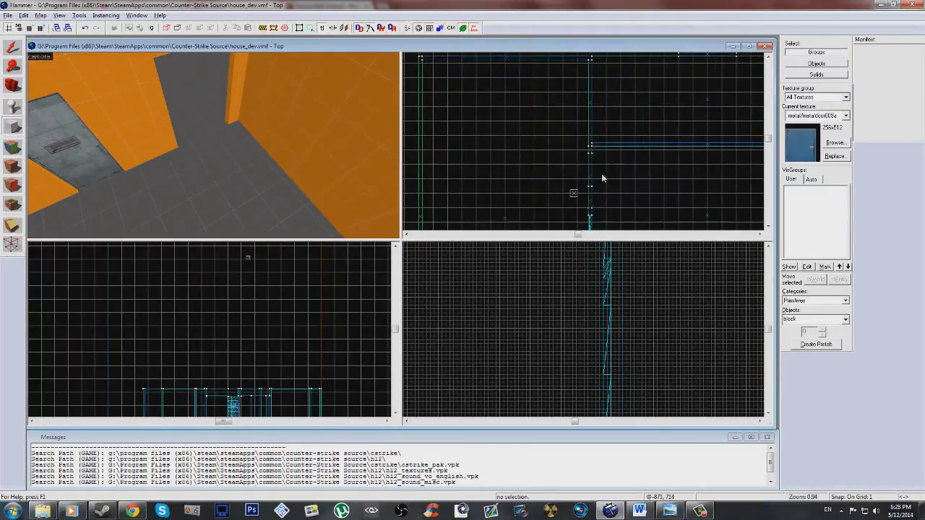
pyautogui.scroll(3, 592, 190)
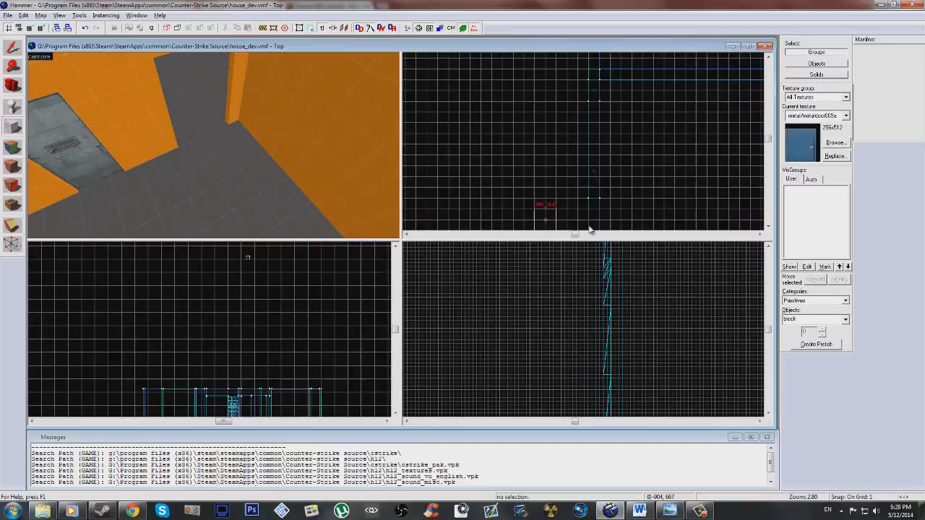
pyautogui.scroll(2, 589, 70)
pyautogui.scroll(1, 587, 70)
pyautogui.moveTo(583, 70); pyautogui.dragTo(607, 225)
pyautogui.scroll(-7, 605, 120)
pyautogui.scroll(3, 608, 193)
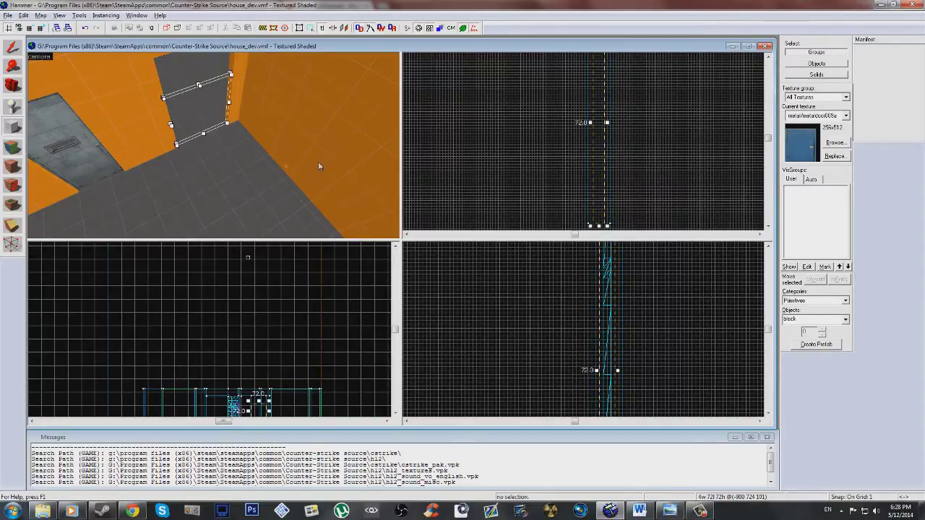
pyautogui.scroll(3, 597, 390)
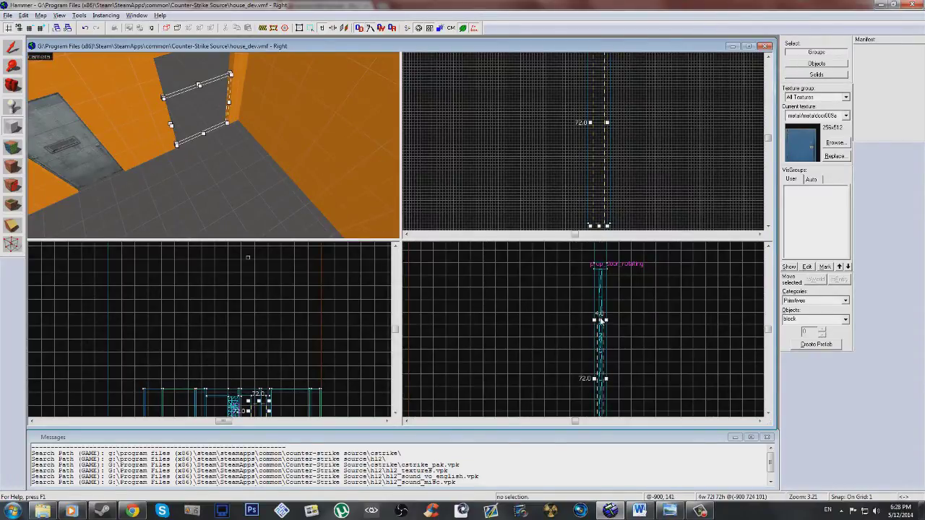
pyautogui.moveTo(600, 322); pyautogui.dragTo(607, 266)
pyautogui.press('Return')
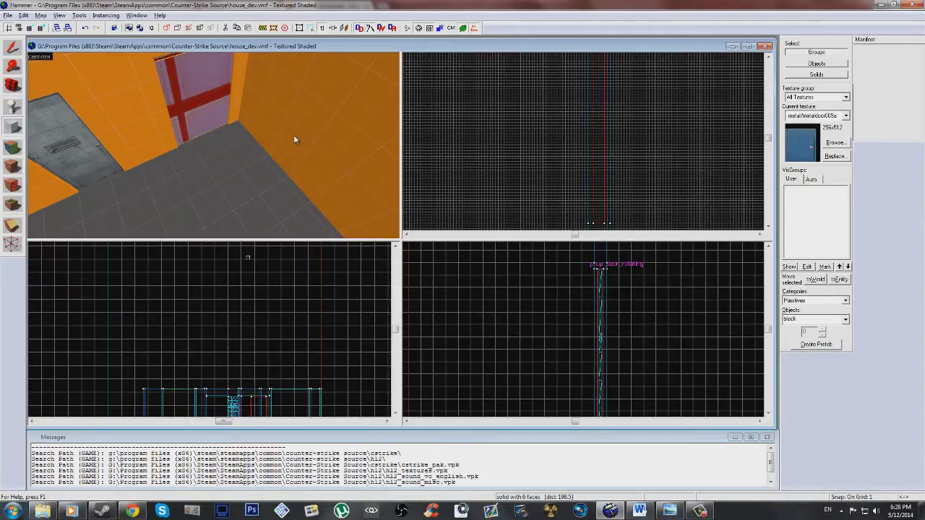
# Stretch the top of the blue door block up to the doorway's upper edge, making it 111 units high.
pyautogui.scroll(3, 213, 145)
pyautogui.press('s')
pyautogui.press('w')
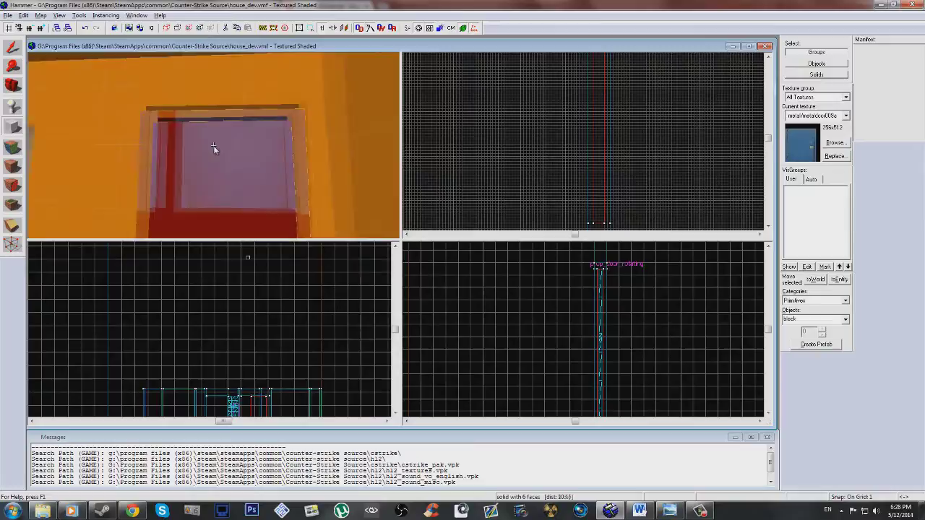
pyautogui.press('z')
pyautogui.hotkey('shift', 's')
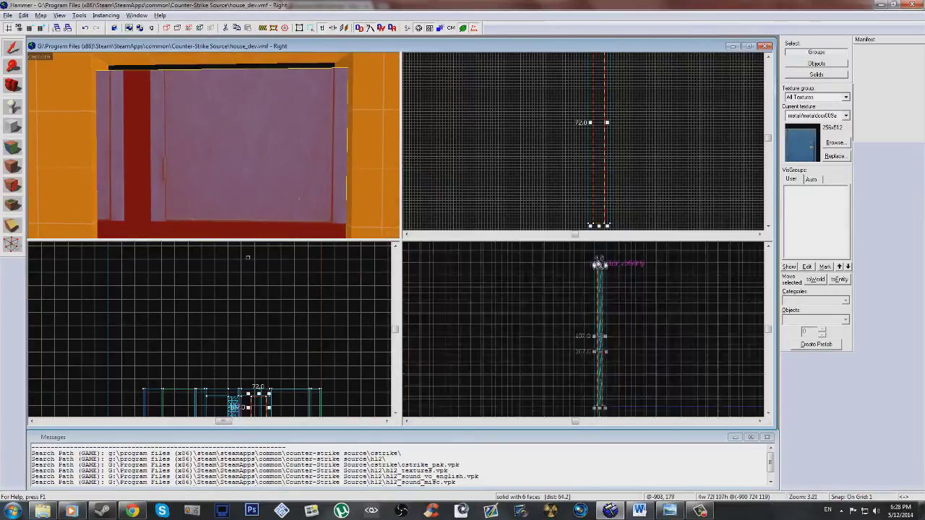
pyautogui.scroll(1, 603, 275)
pyautogui.scroll(4, 603, 275)
pyautogui.moveTo(603, 274); pyautogui.dragTo(603, 253)
pyautogui.press('s')
pyautogui.press('w')
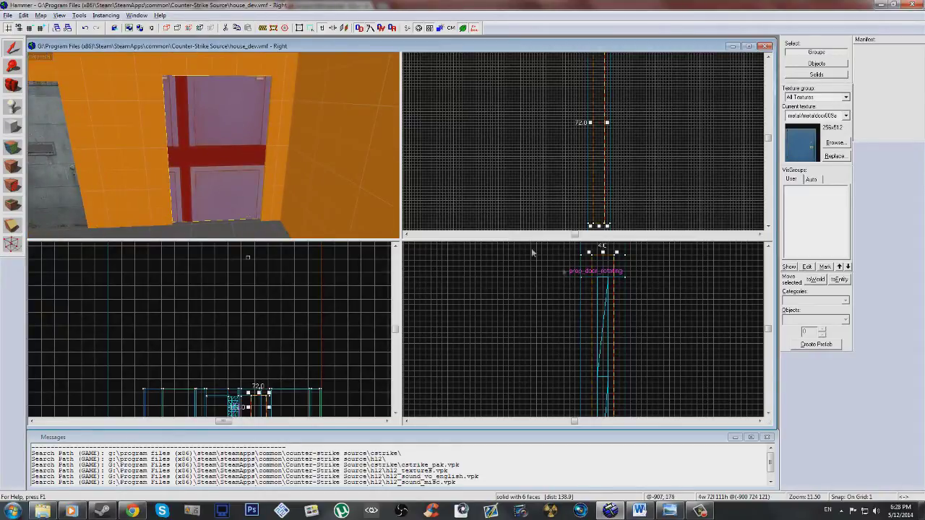
# Stretch the 16-unit wall piece beside the blue door inward to narrow the doorway.
pyautogui.click(281, 126)
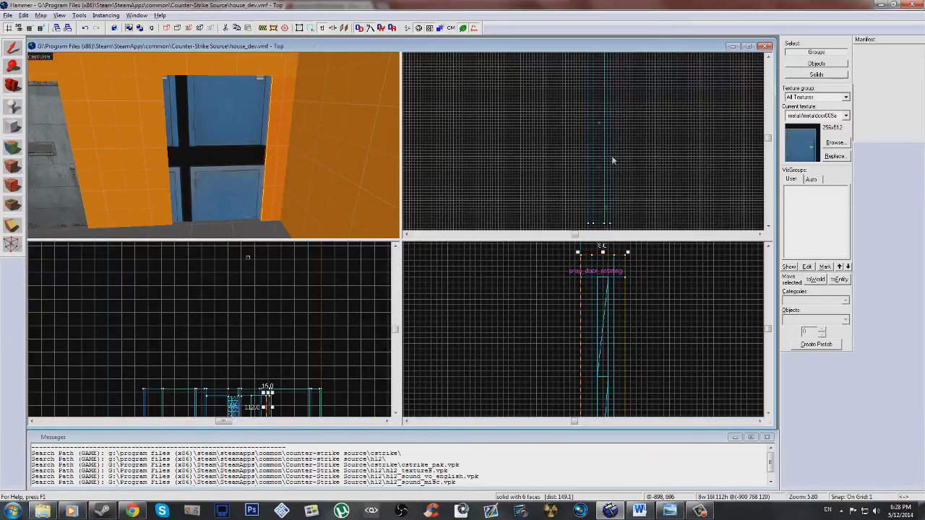
pyautogui.scroll(-3, 611, 160)
pyautogui.moveTo(613, 68)
pyautogui.mouseDown()
pyautogui.moveTo(614, 97)
pyautogui.moveTo(619, 87)
pyautogui.mouseUp()
# Shorten the blue door block to 58 units so it fits the narrowed doorway.
pyautogui.click(219, 123)
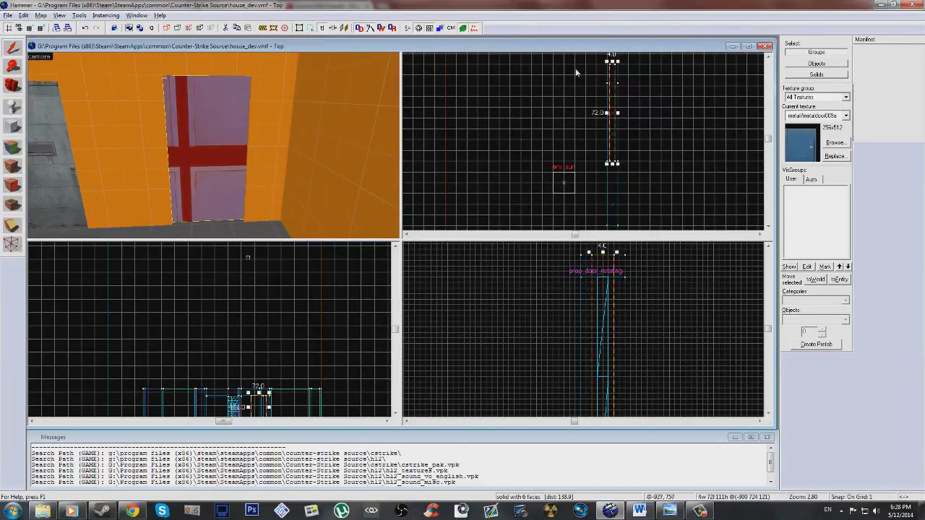
pyautogui.scroll(8, 531, 107)
pyautogui.press('z')
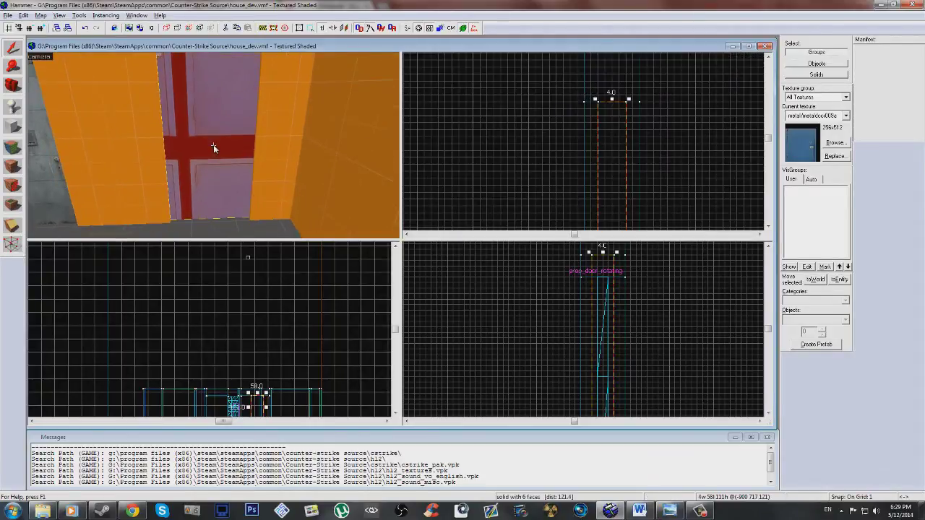
pyautogui.press('w')
pyautogui.press('s')
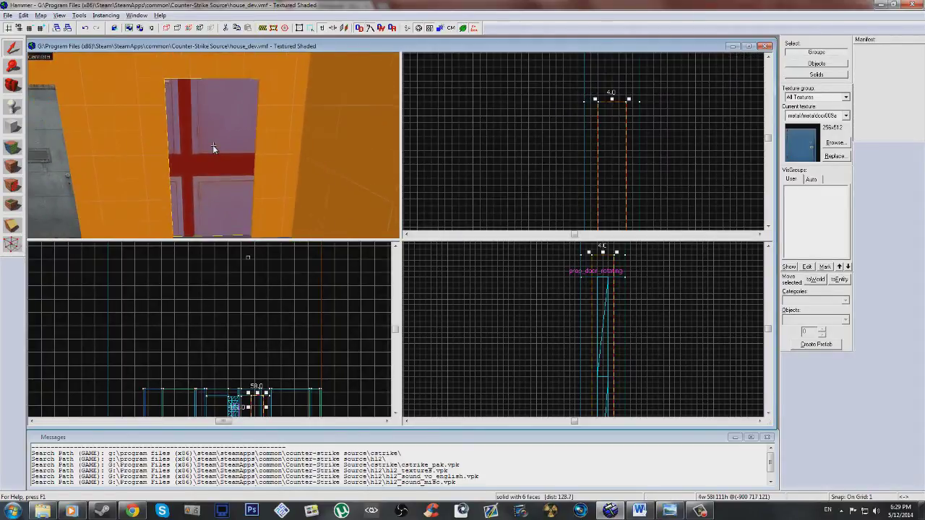
# Fit the metal door texture to the block with X scale 0.28 and X shift 110, shifting it vertically until one whole door fills the face.
pyautogui.click(13, 149)
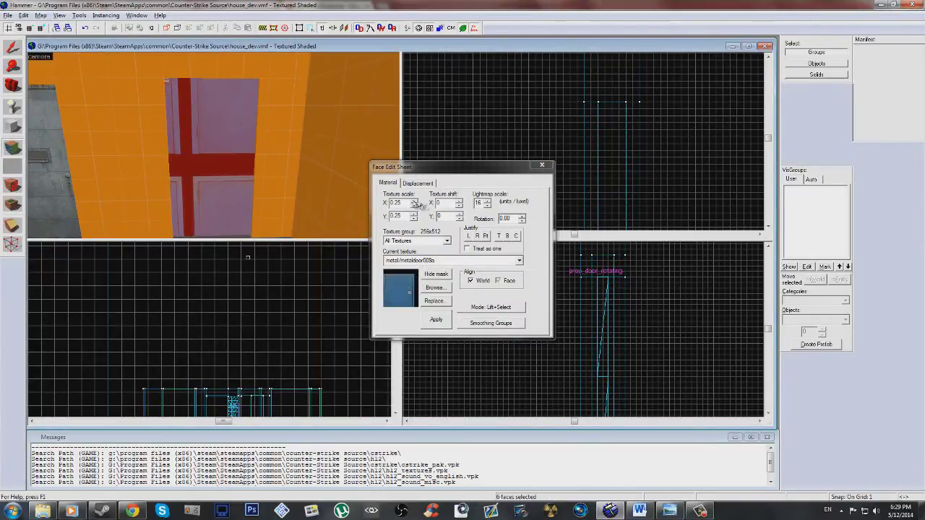
pyautogui.moveTo(460, 202); pyautogui.dragTo(459, 203)
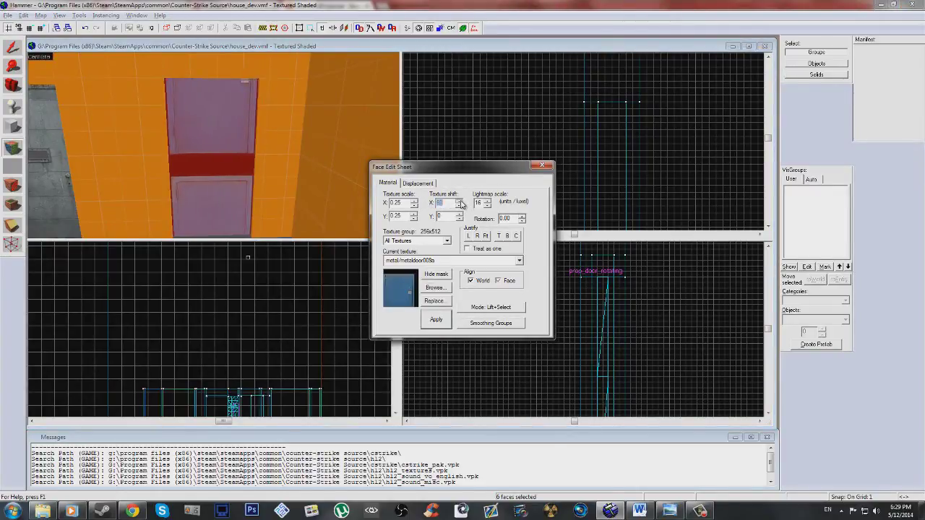
pyautogui.doubleClick(402, 204)
pyautogui.click(438, 322)
pyautogui.moveTo(461, 206); pyautogui.dragTo(462, 206)
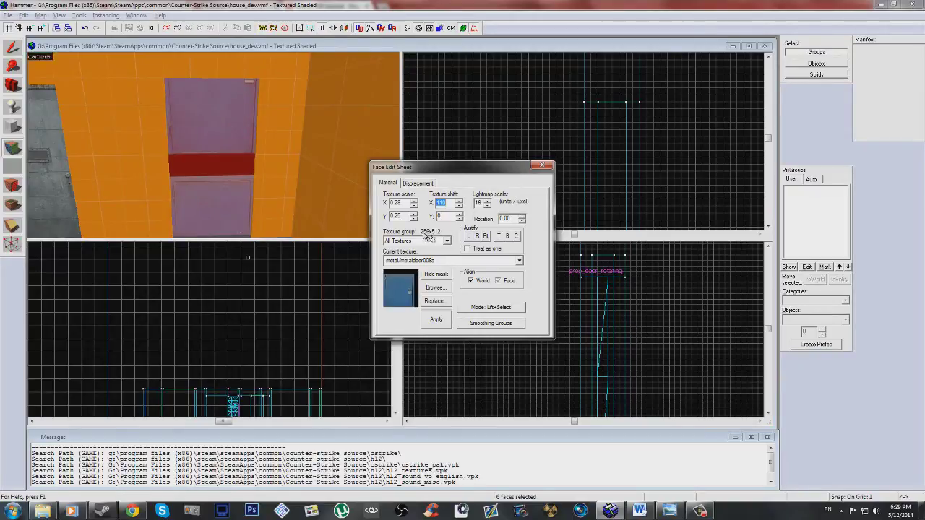
pyautogui.moveTo(460, 219); pyautogui.dragTo(460, 218)
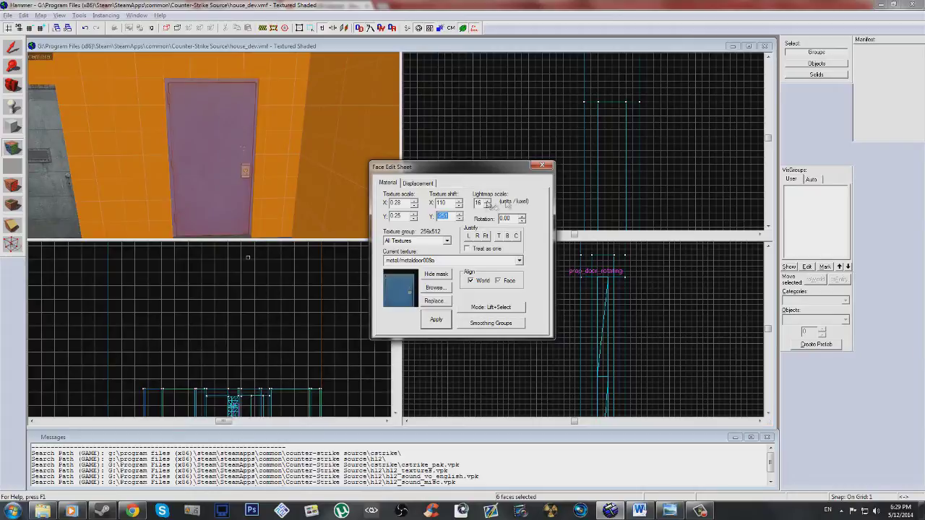
pyautogui.click(542, 165)
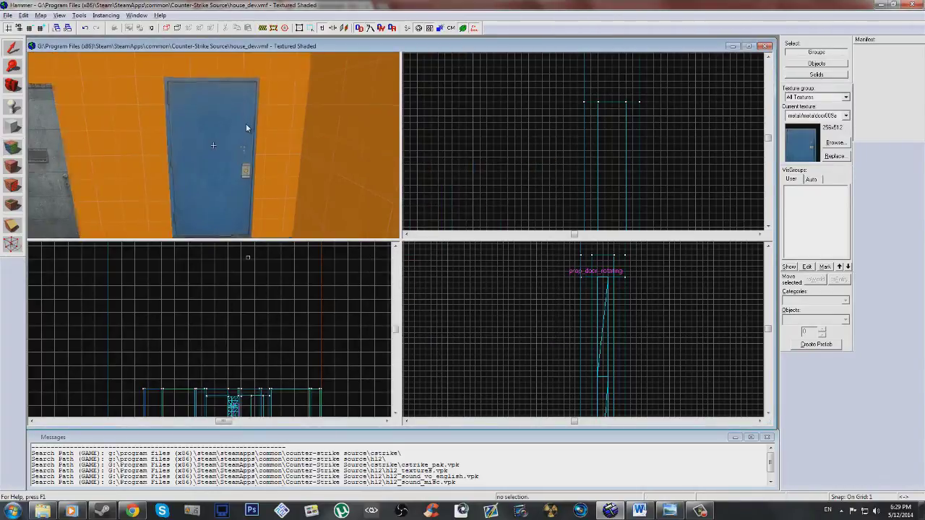
# Tie the blue door block to an entity and set its class to func_door_rotating.
pyautogui.press('z')
pyautogui.press('w')
pyautogui.press('s')
pyautogui.press('z')
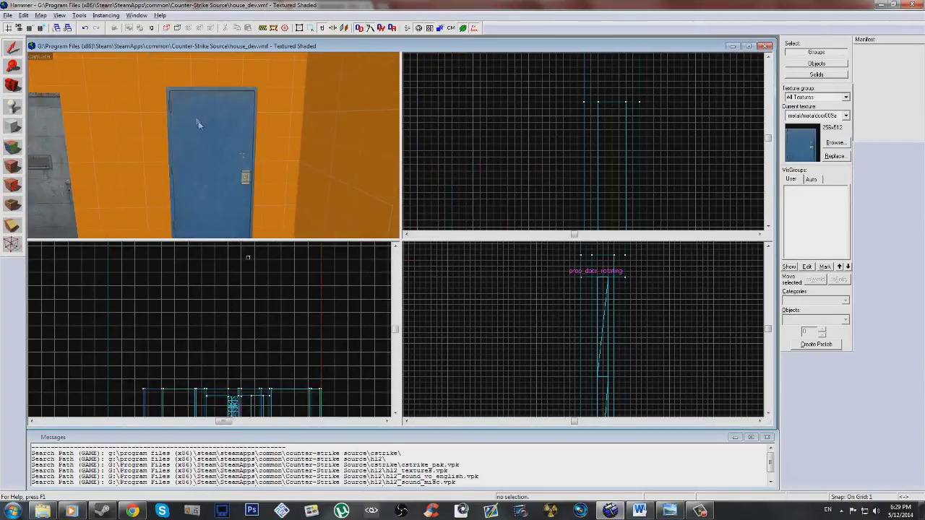
pyautogui.press('w')
pyautogui.click(213, 145)
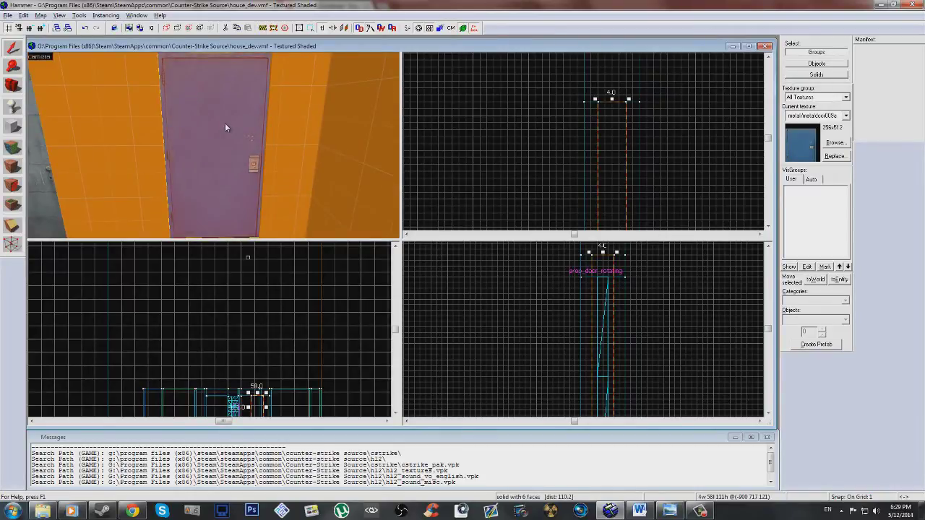
pyautogui.hotkey('ctrl', 't')
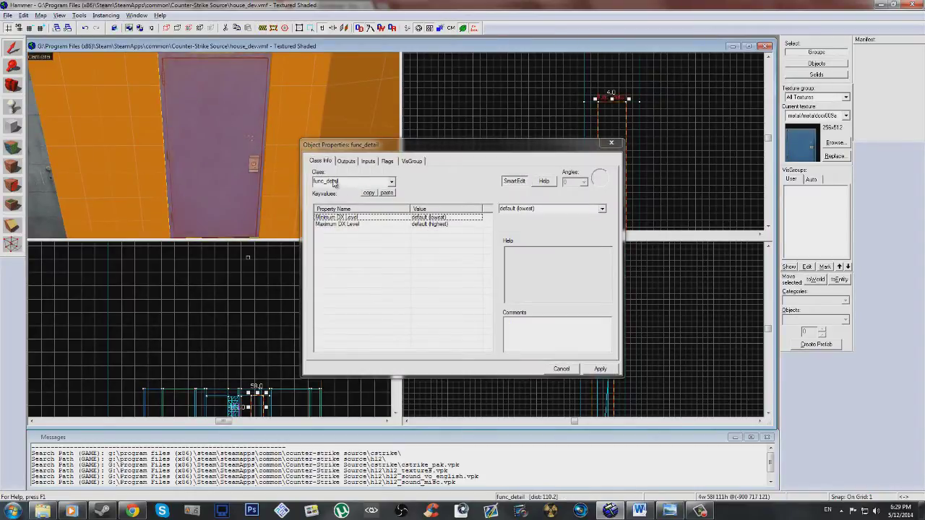
pyautogui.moveTo(334, 180); pyautogui.dragTo(334, 184)
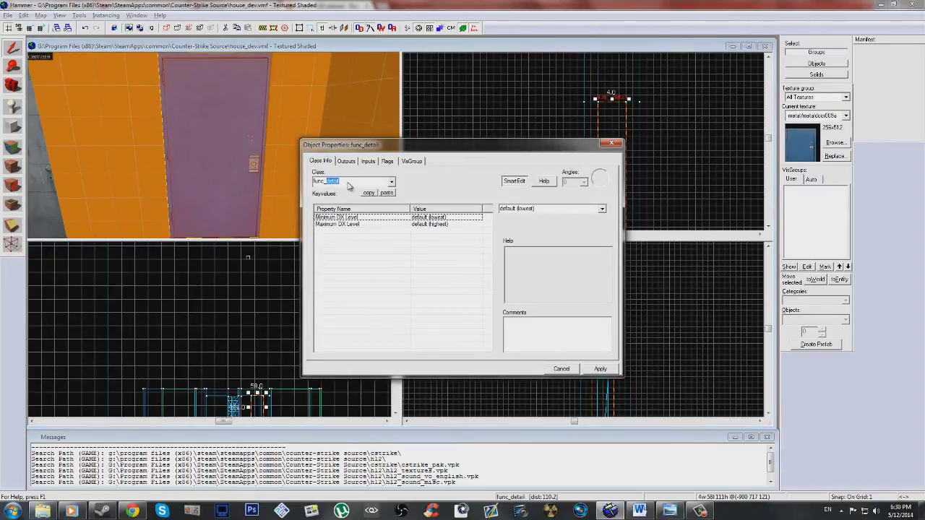
pyautogui.write('door_rotating')
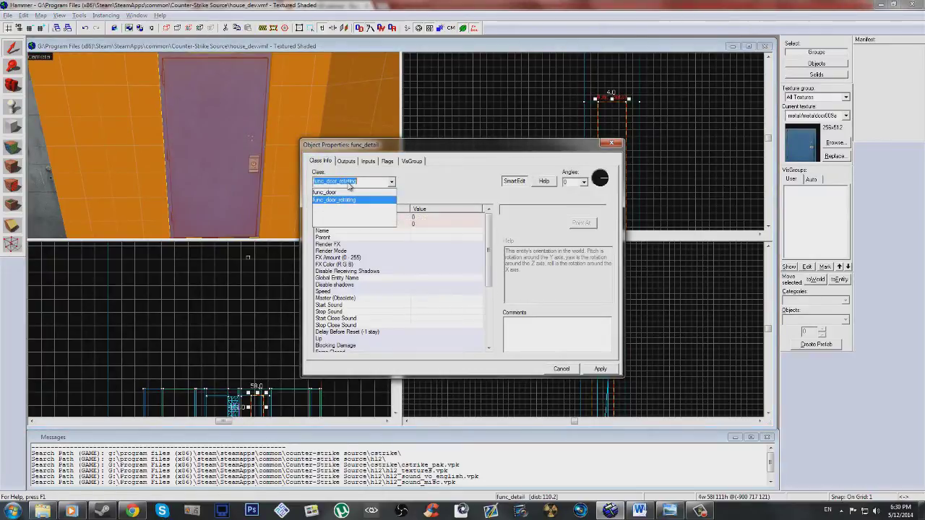
pyautogui.press('Return')
pyautogui.click(605, 368)
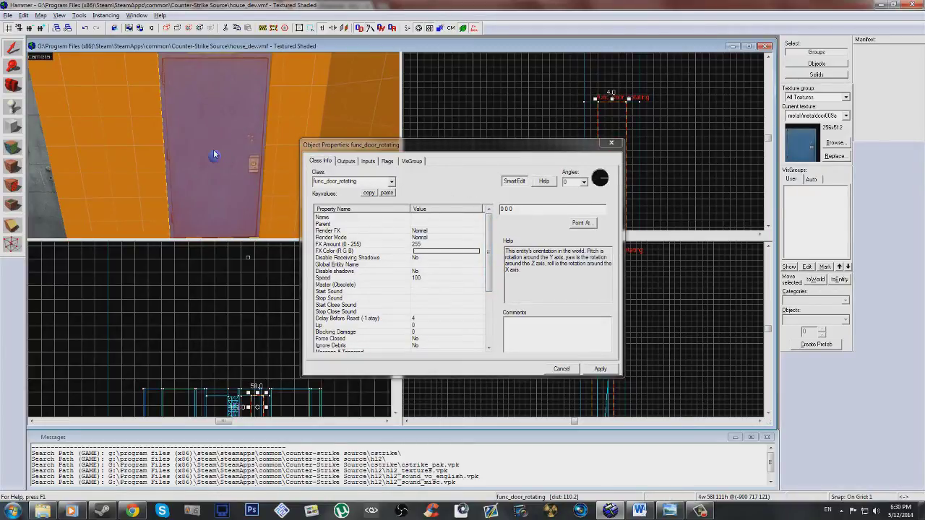
pyautogui.click(611, 143)
# Move the blue door's rotation origin from its centre to the hinge end, opposite the handle.
pyautogui.moveTo(234, 178); pyautogui.dragTo(213, 145)
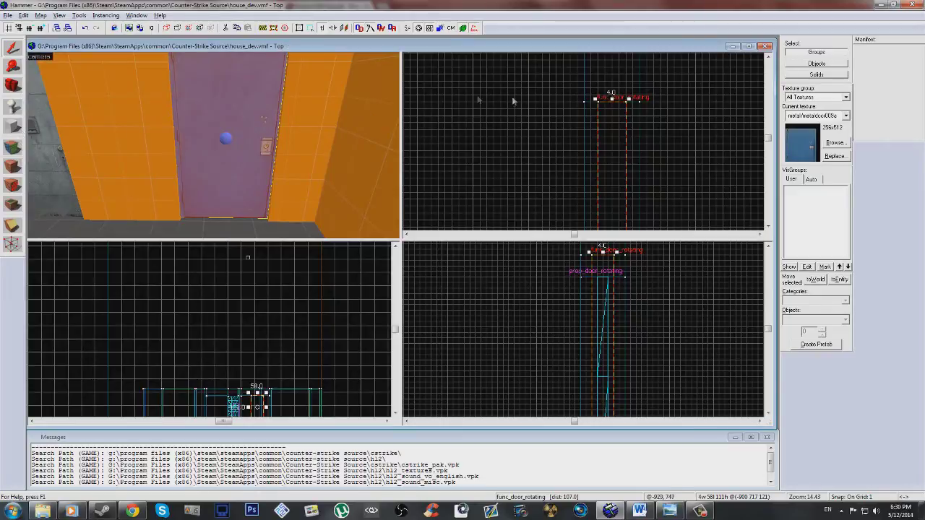
pyautogui.scroll(-3, 622, 87)
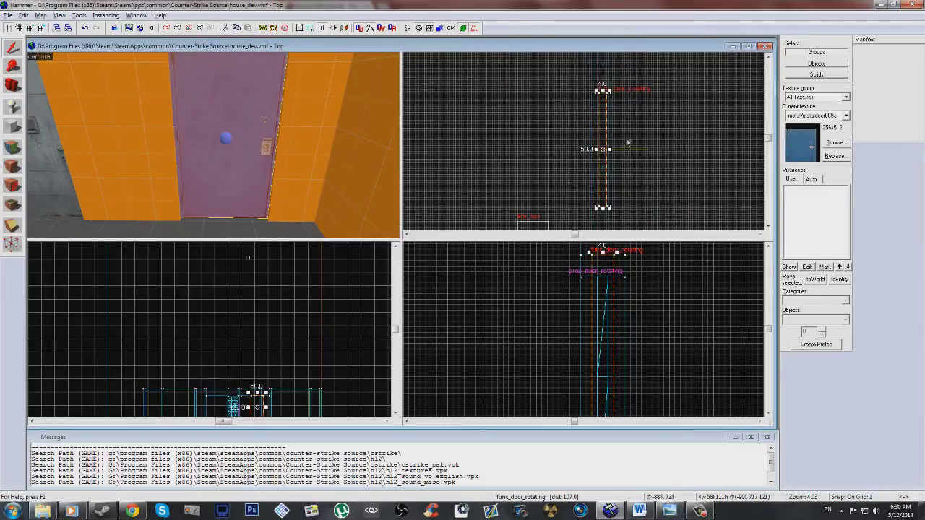
pyautogui.scroll(8, 607, 152)
pyautogui.moveTo(598, 161); pyautogui.dragTo(603, 129)
pyautogui.scroll(-9, 626, 149)
pyautogui.scroll(9, 634, 177)
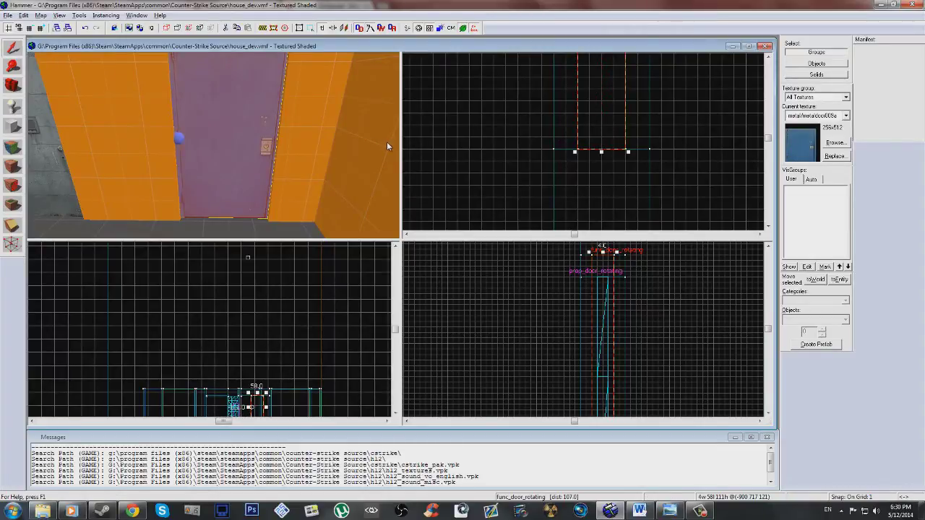
# Examine the blue door's rotation origin and compare it with the hinge point of the grey prop door.
pyautogui.press('w')
pyautogui.press('s')
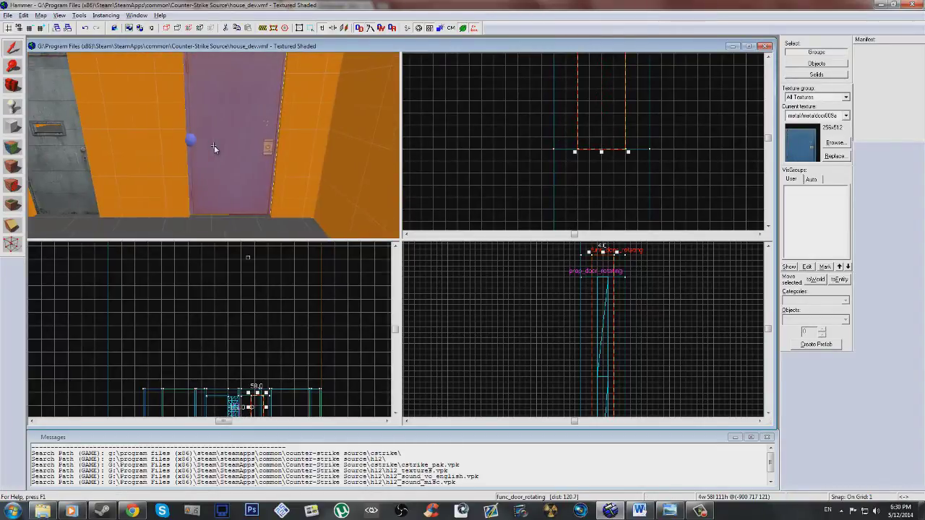
pyautogui.press('w')
pyautogui.scroll(-2, 600, 165)
pyautogui.scroll(5, 602, 168)
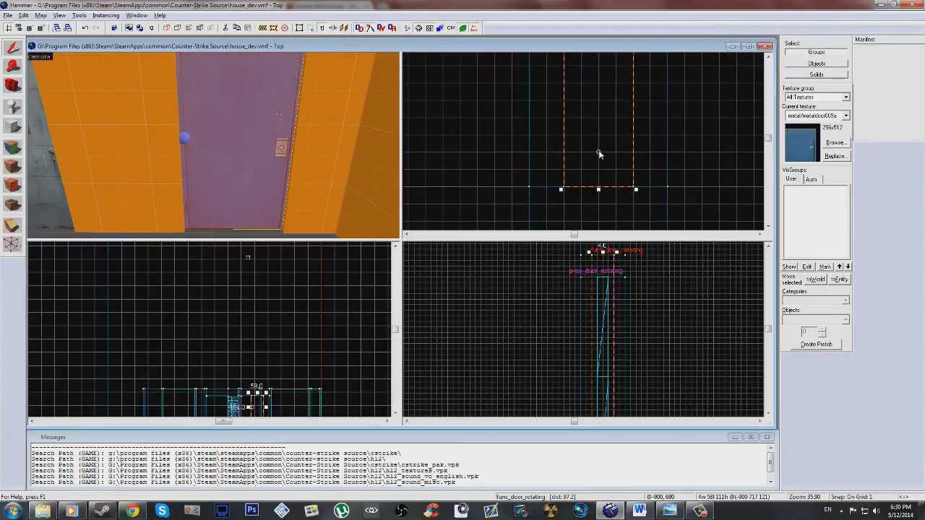
pyautogui.scroll(-4, 587, 197)
pyautogui.scroll(-1, 587, 199)
pyautogui.press('z')
pyautogui.press('w')
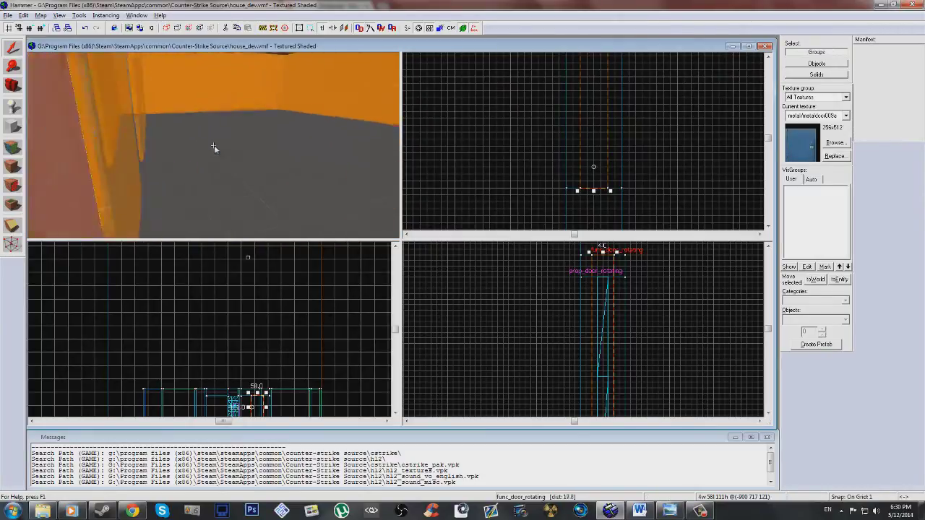
pyautogui.press('s')
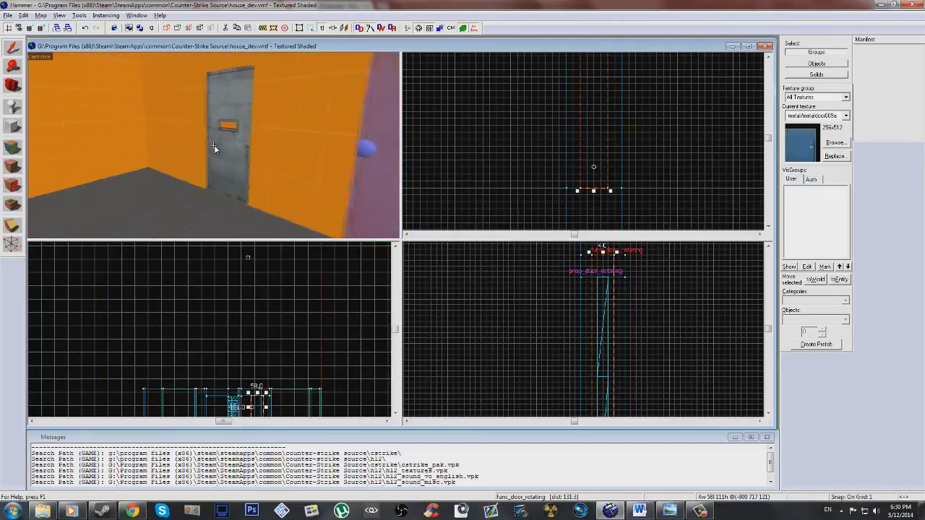
pyautogui.click(213, 147)
pyautogui.press('w')
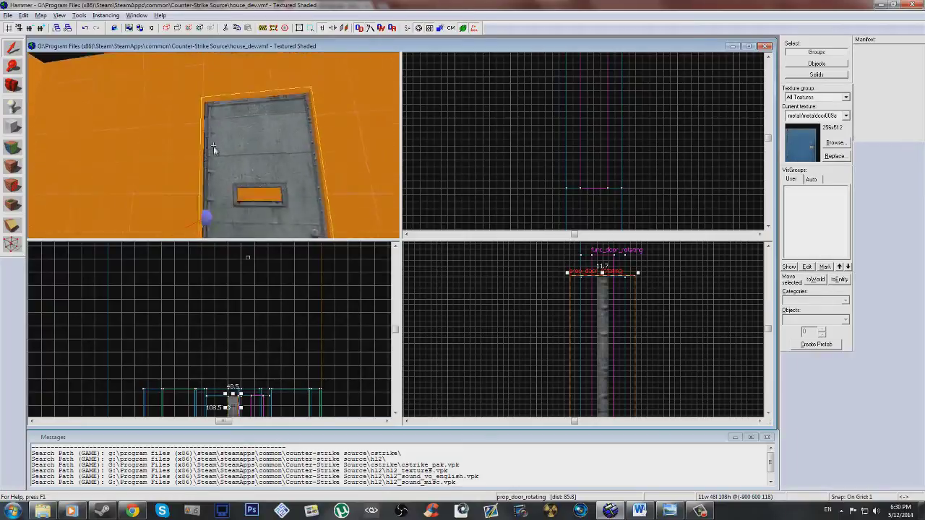
# Enable the Use Opens and Toggle flags on the blue func_door_rotating and apply them.
pyautogui.click(213, 147)
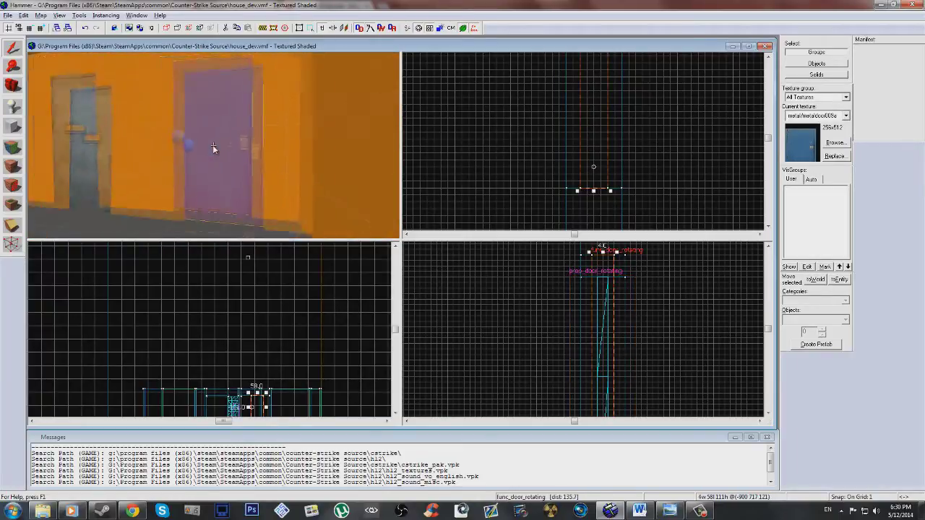
pyautogui.press('w')
pyautogui.hotkey('alt', 'Return')
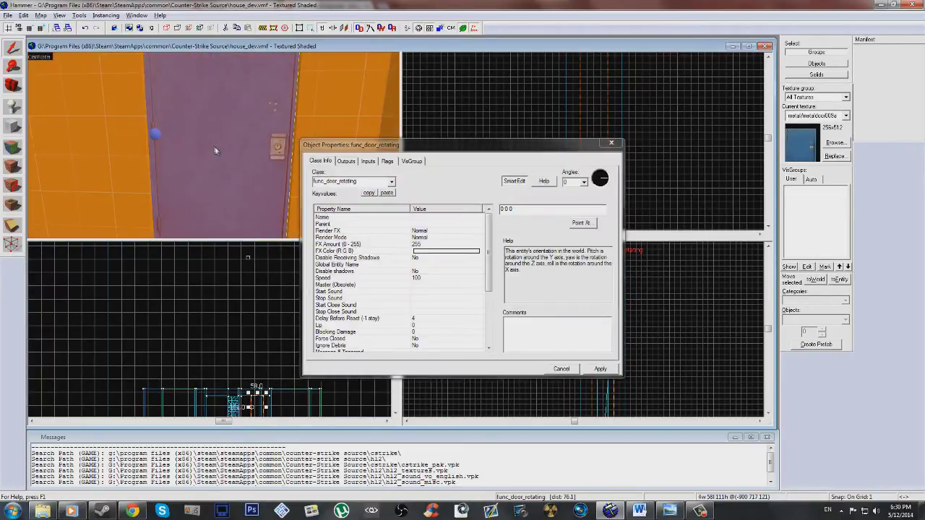
pyautogui.click(388, 161)
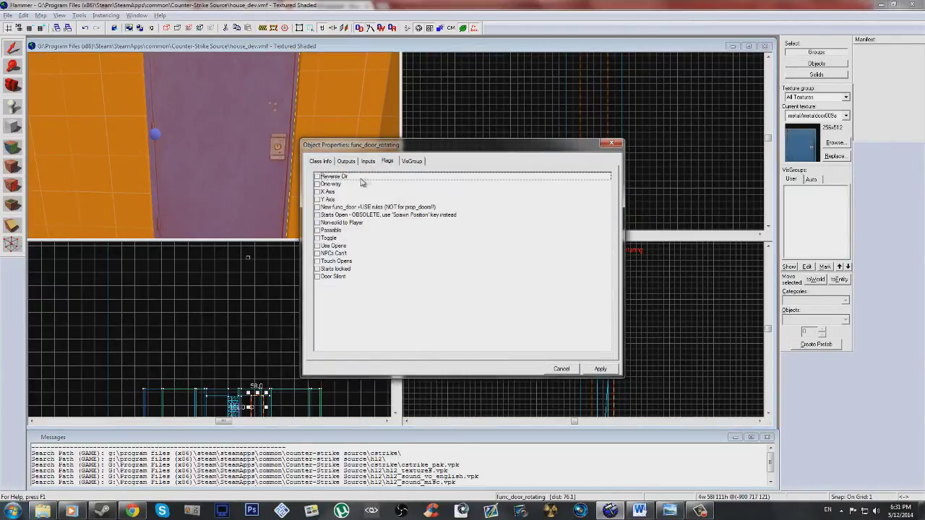
pyautogui.click(317, 247)
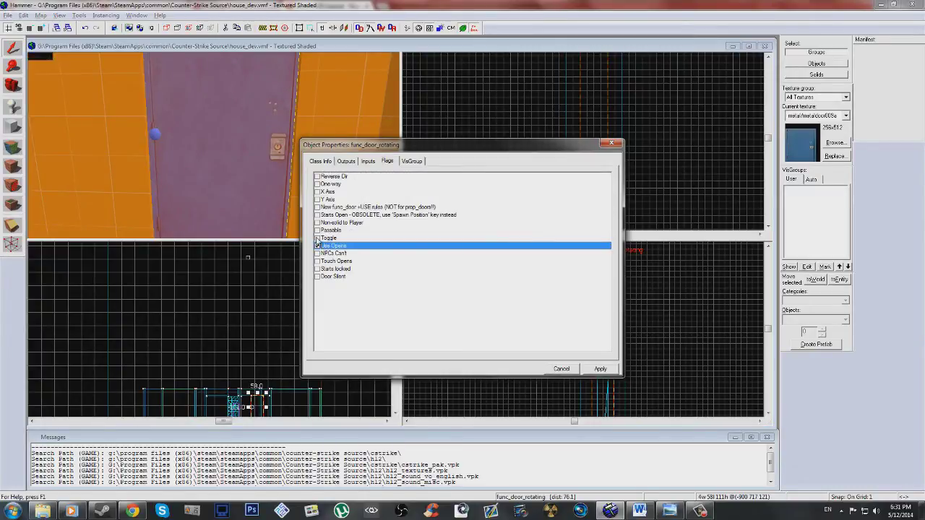
pyautogui.click(317, 239)
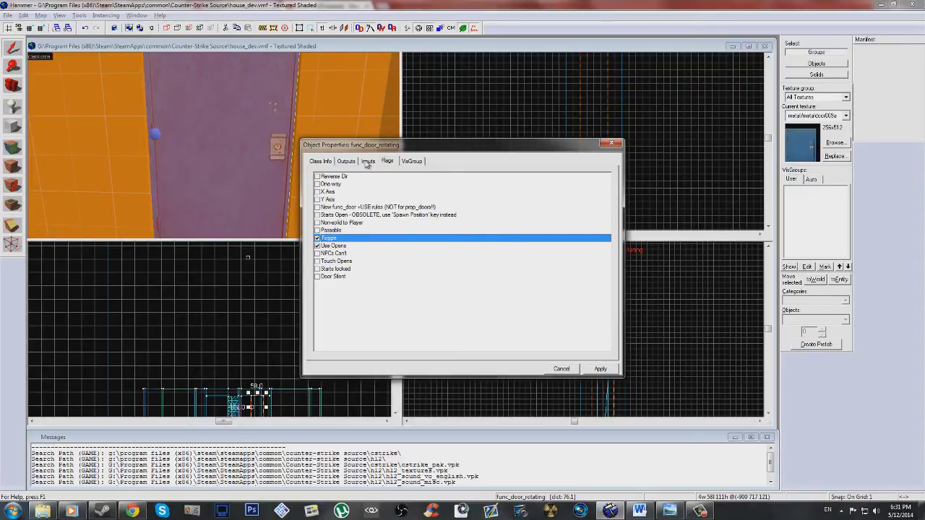
pyautogui.click(602, 368)
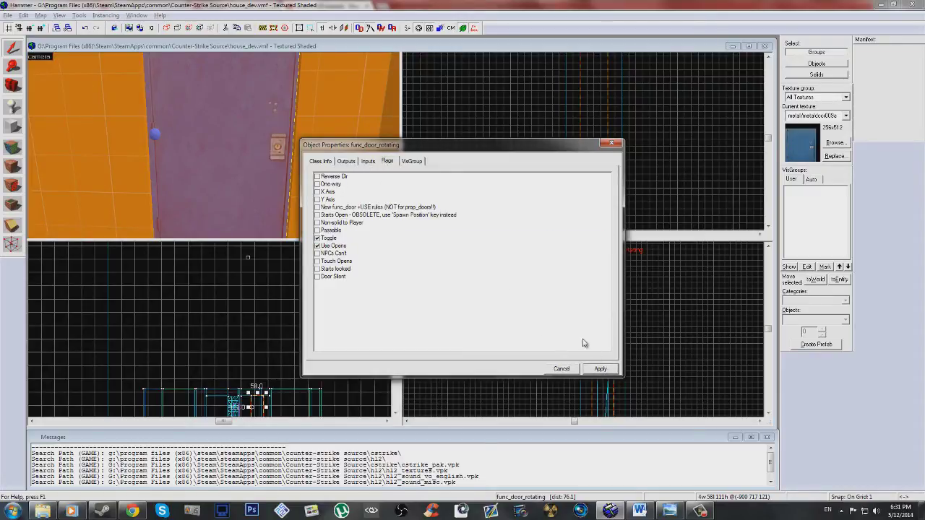
# Open the sound browser for the blue door's Start Sound property and look through the door sounds.
pyautogui.click(315, 161)
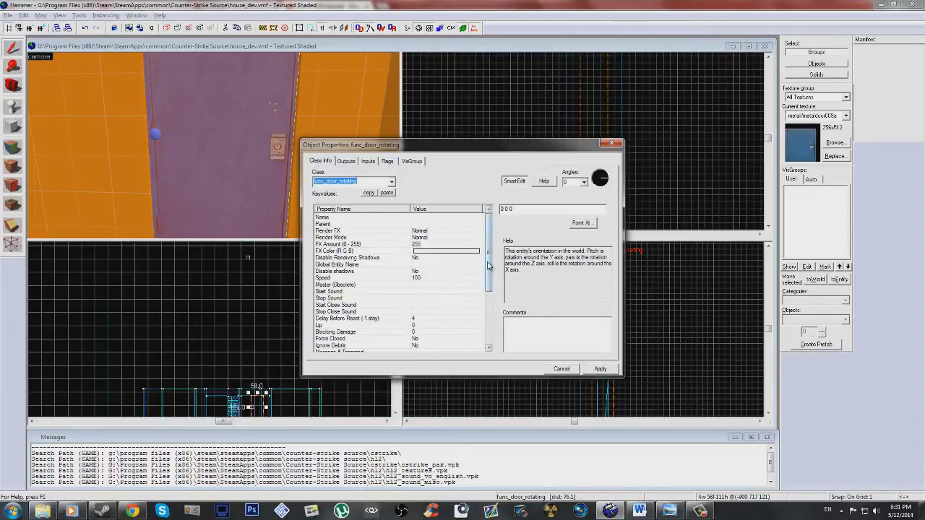
pyautogui.scroll(-1, 488, 266)
pyautogui.click(334, 271)
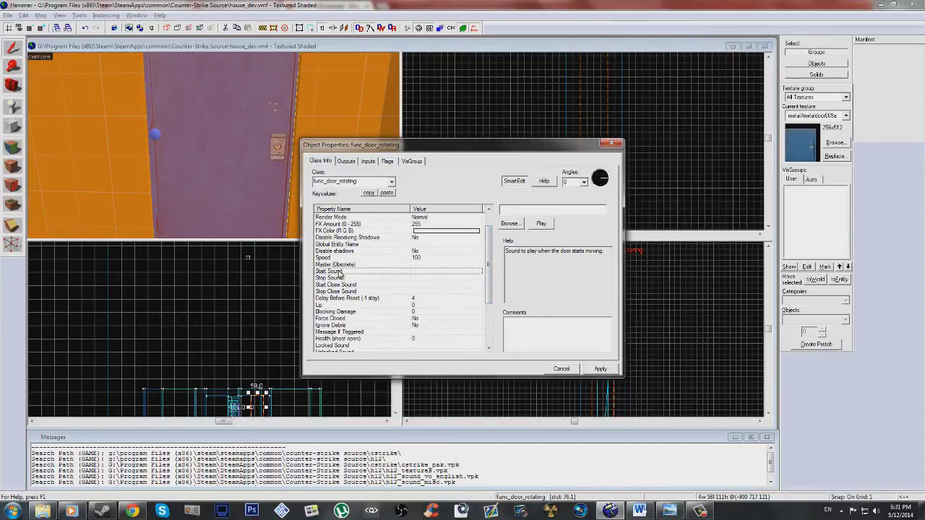
pyautogui.click(509, 223)
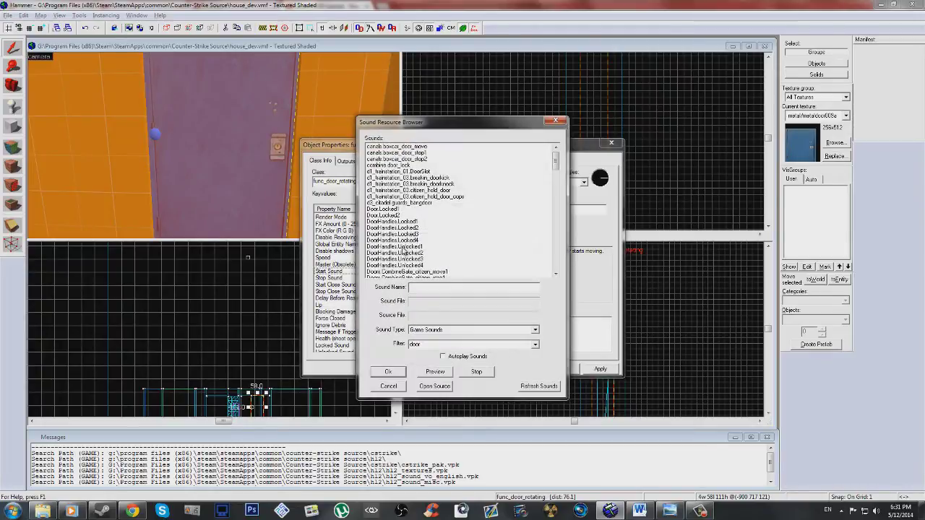
pyautogui.click(397, 240)
pyautogui.scroll(-5, 412, 229)
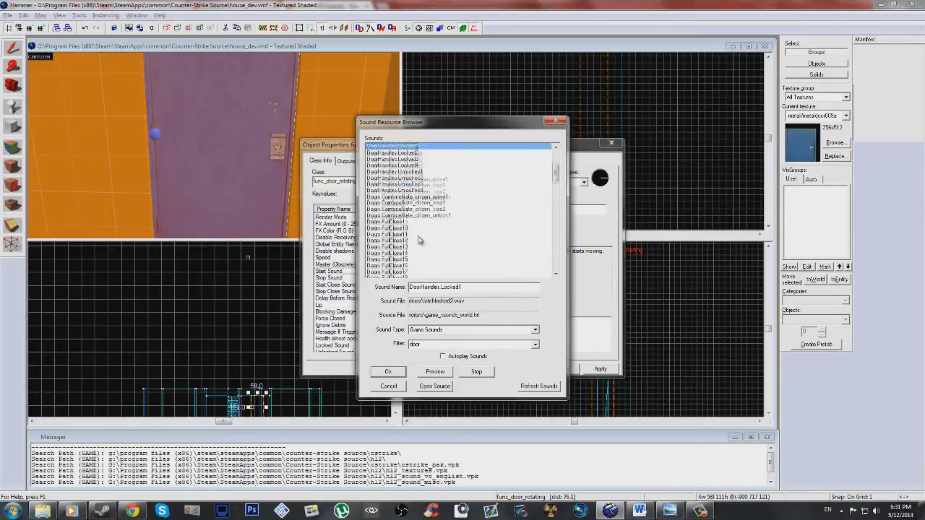
pyautogui.click(420, 241)
pyautogui.scroll(-7, 414, 248)
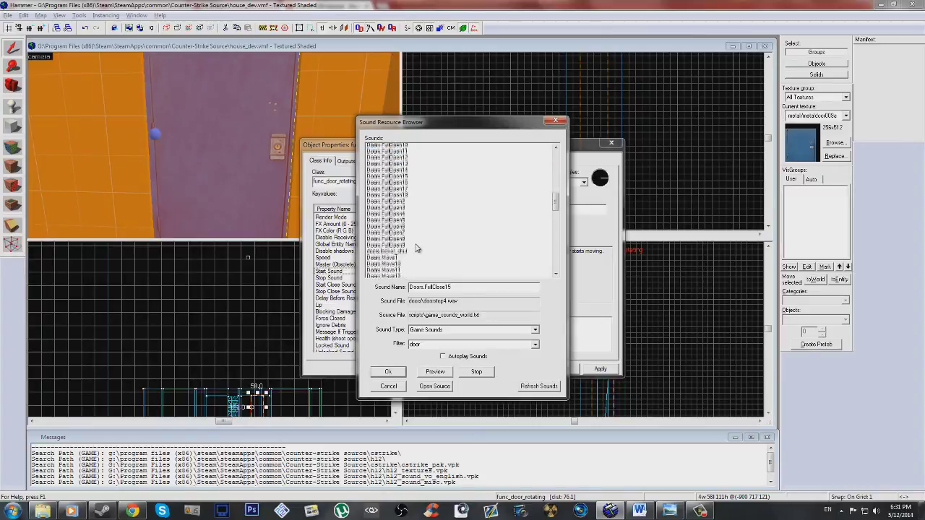
# Preview Doors.FullOpen12, Doors.FullOpen4 and Doors.Move17 as candidates for the door's start sound.
pyautogui.click(405, 202)
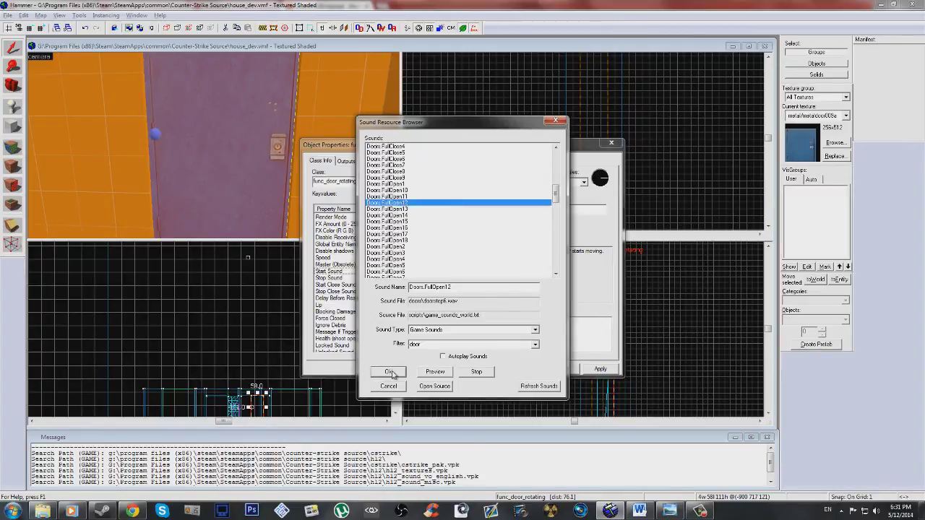
pyautogui.click(436, 373)
pyautogui.click(402, 259)
pyautogui.click(437, 370)
pyautogui.click(405, 272)
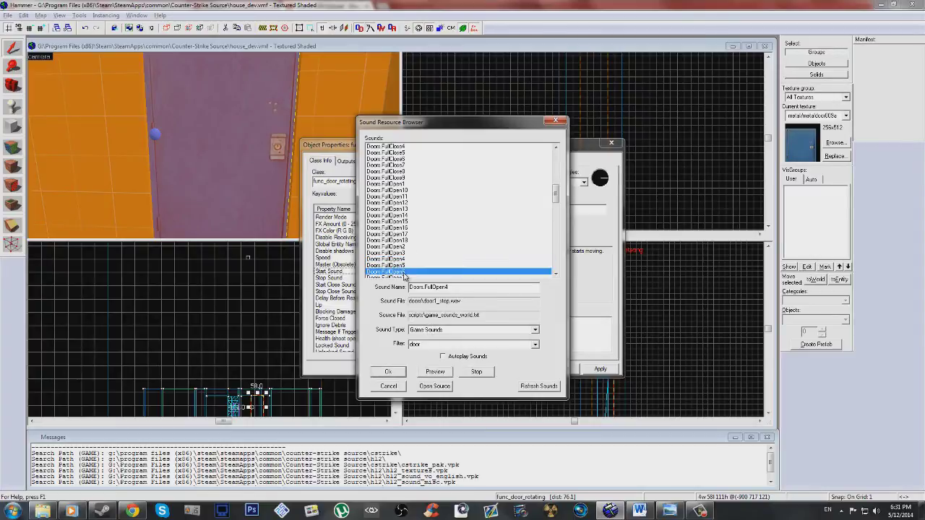
pyautogui.click(418, 261)
pyautogui.scroll(-5, 419, 261)
pyautogui.click(419, 261)
pyautogui.click(437, 372)
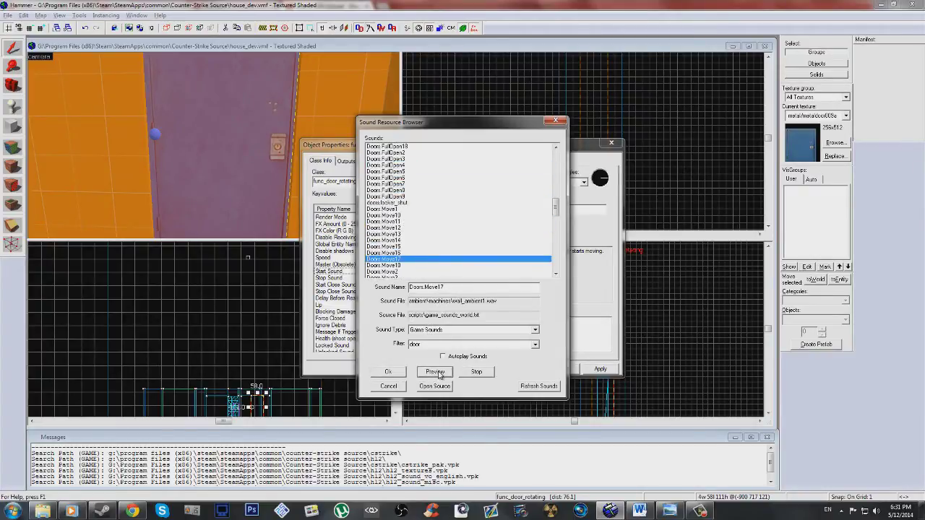
# Preview Doors.Move6 and set the blue door's Start Sound to Doors.Move8.
pyautogui.click(416, 275)
pyautogui.scroll(-2, 431, 249)
pyautogui.click(445, 259)
pyautogui.click(446, 372)
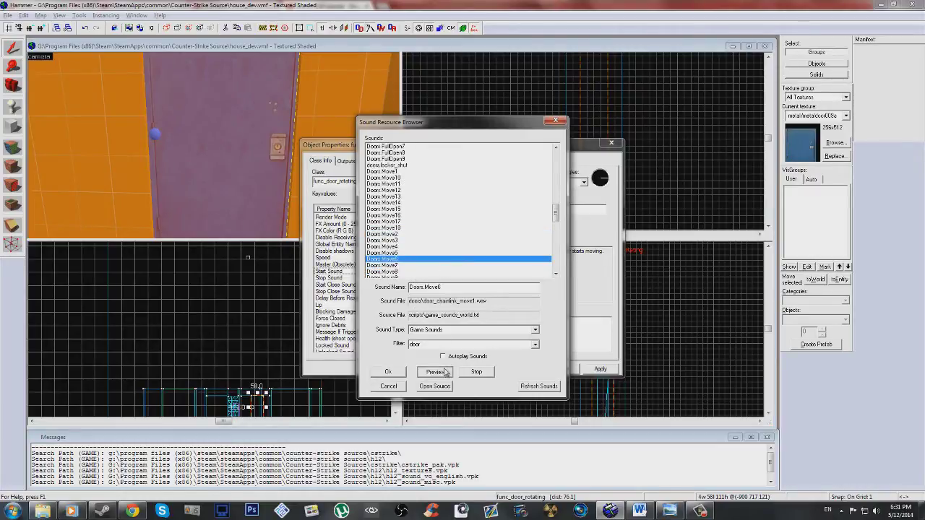
pyautogui.click(409, 272)
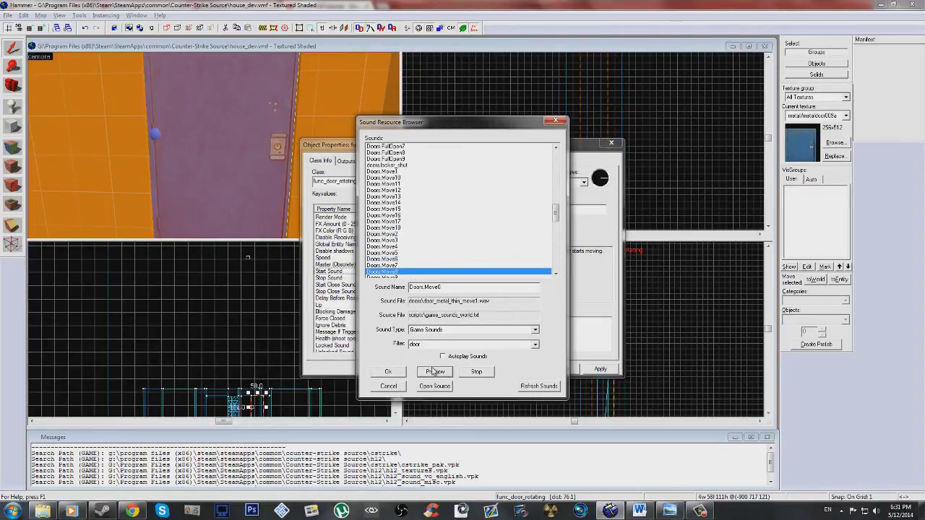
pyautogui.click(389, 372)
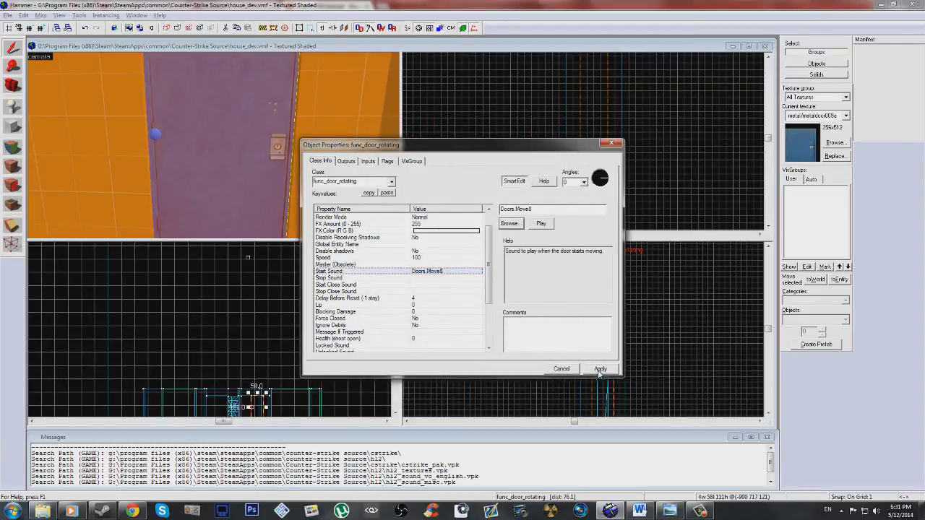
# Review the remaining func_door_rotating properties, including origin, orientation and distance, and close the door's properties.
pyautogui.moveTo(490, 286)
pyautogui.mouseDown()
pyautogui.moveTo(491, 338)
pyautogui.moveTo(495, 271)
pyautogui.mouseUp()
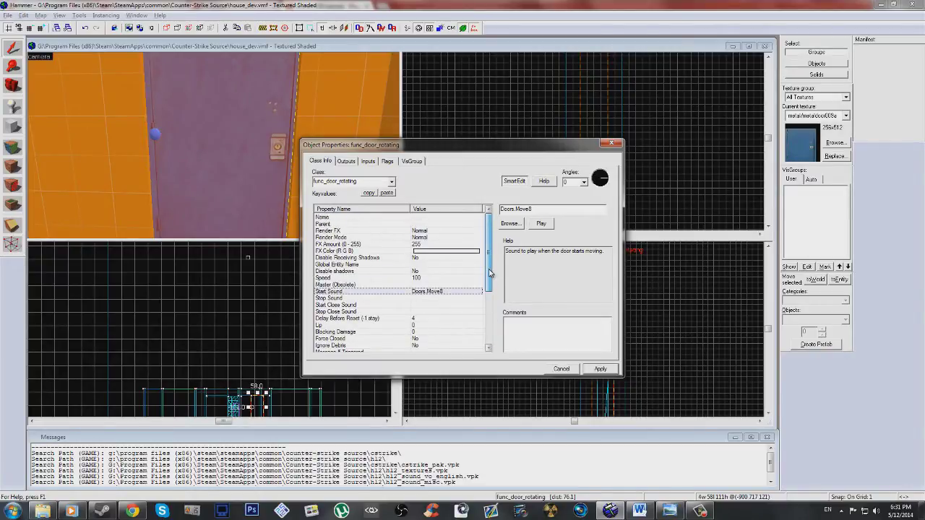
pyautogui.moveTo(489, 273); pyautogui.dragTo(486, 336)
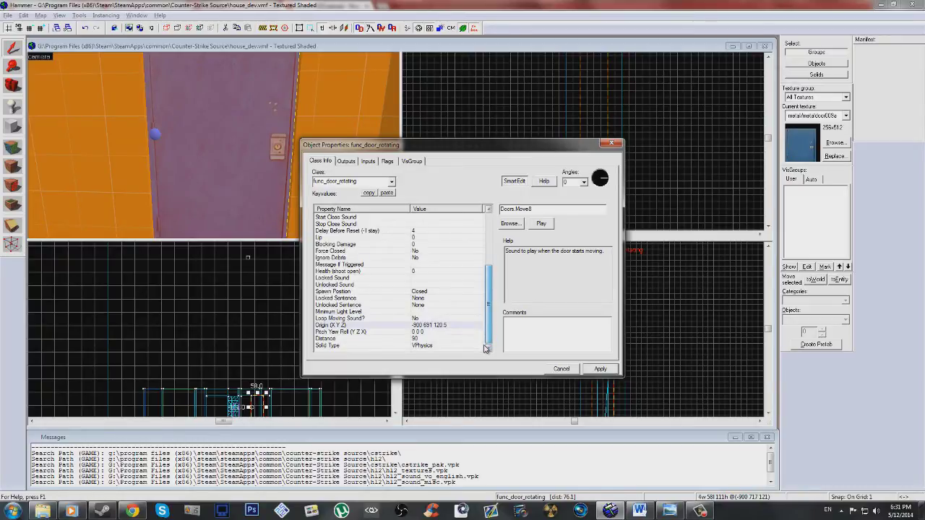
pyautogui.moveTo(486, 343); pyautogui.dragTo(488, 245)
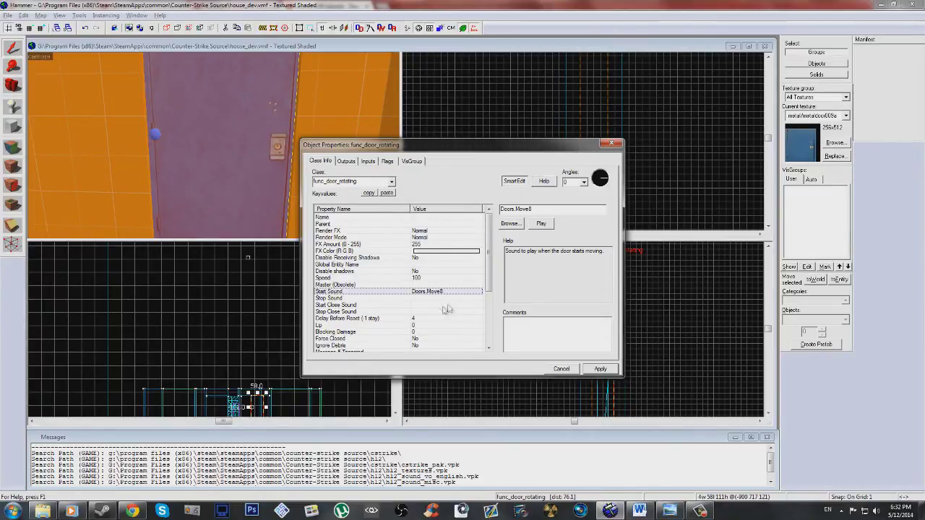
pyautogui.moveTo(490, 284); pyautogui.dragTo(488, 331)
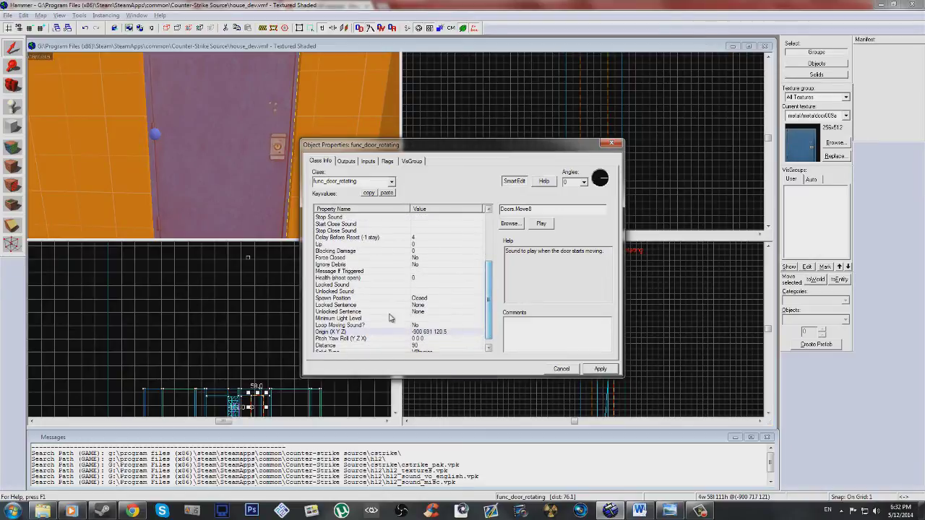
pyautogui.scroll(-1, 405, 315)
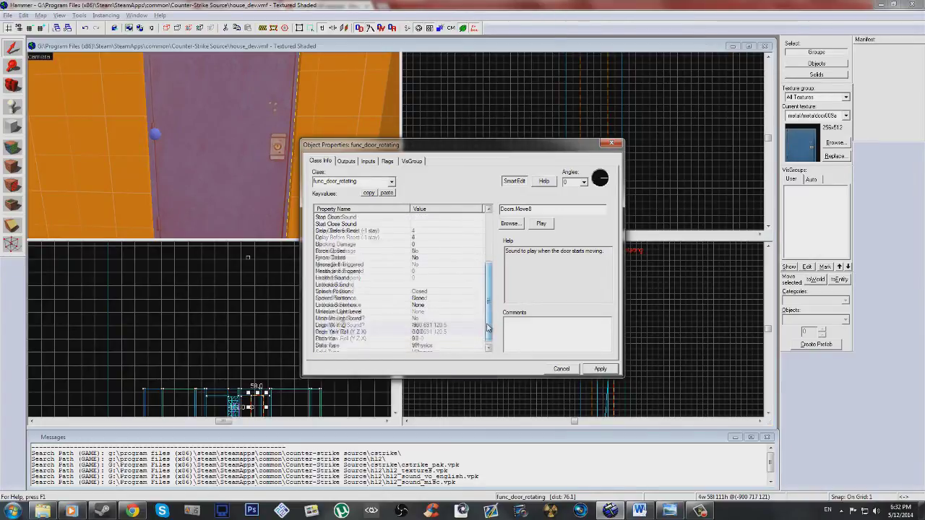
pyautogui.click(367, 326)
pyautogui.click(367, 332)
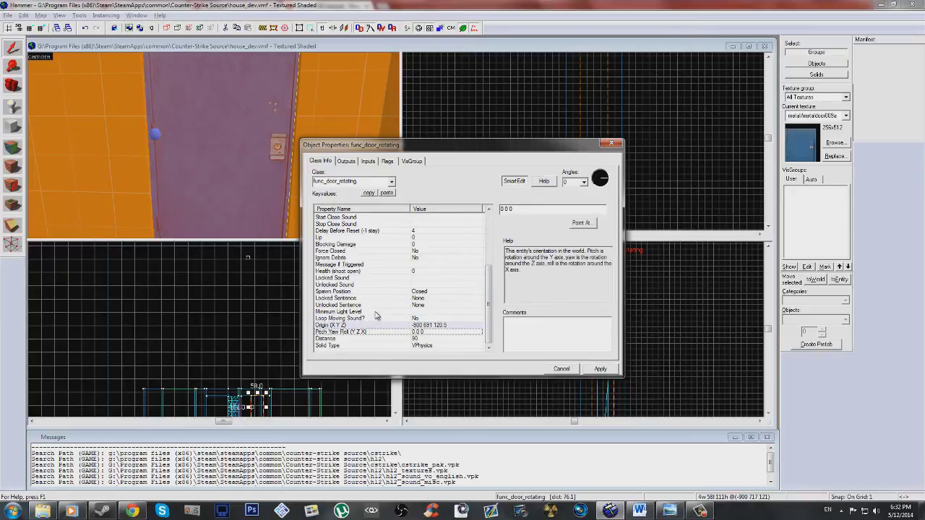
pyautogui.scroll(4, 368, 290)
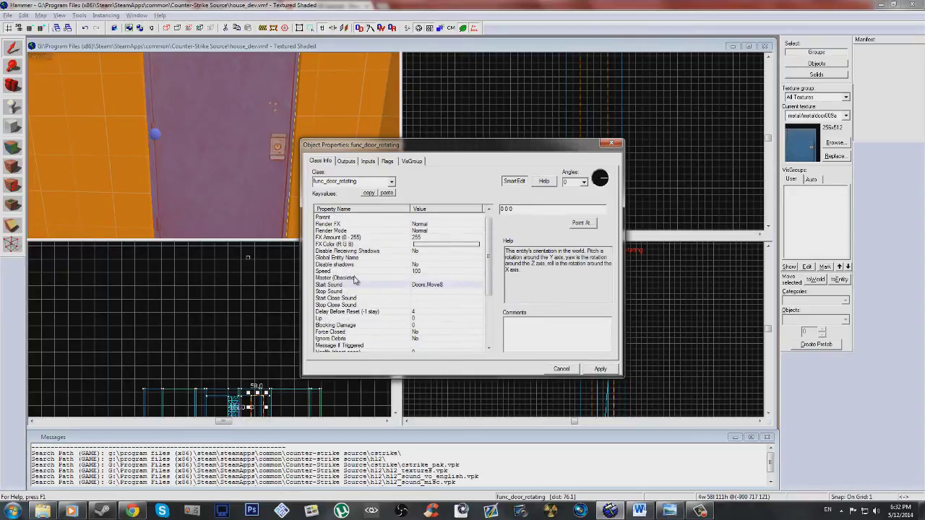
pyautogui.scroll(1, 356, 265)
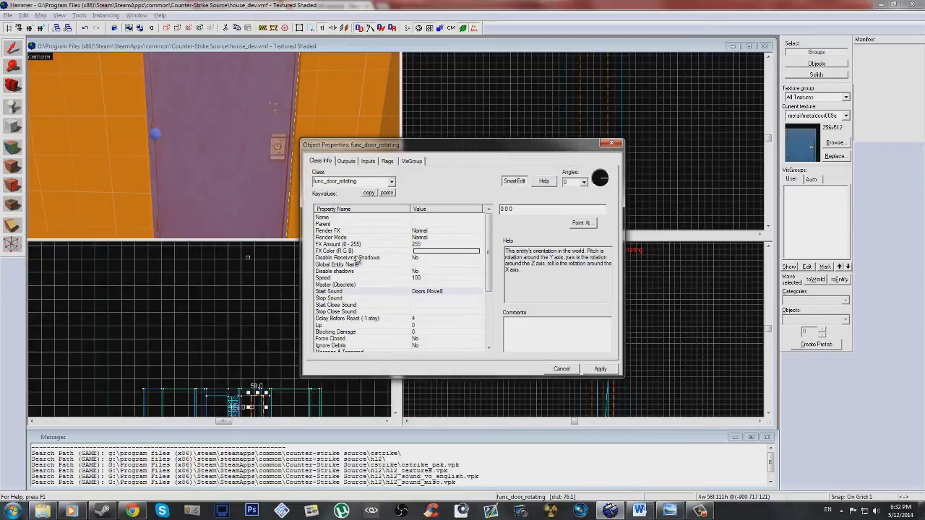
pyautogui.scroll(-2, 362, 261)
pyautogui.scroll(-3, 363, 257)
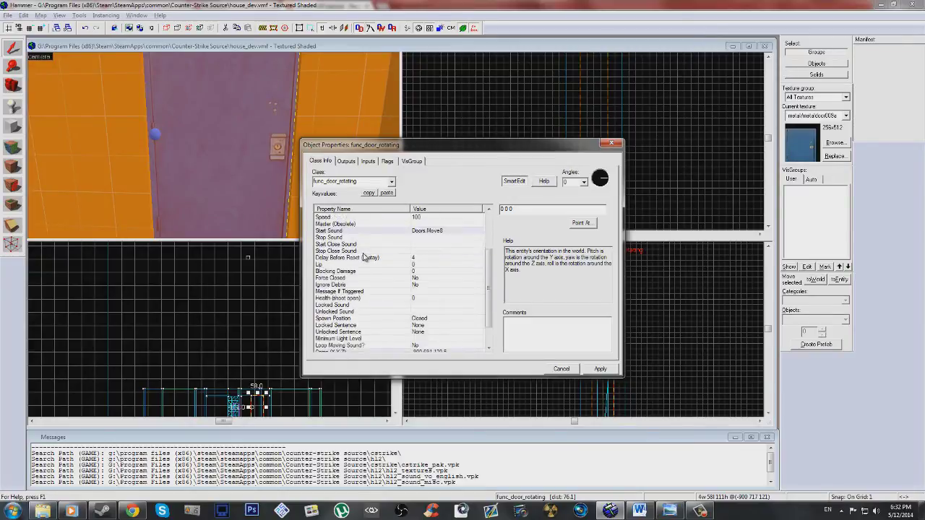
pyautogui.click(609, 144)
# Examine both doors and the whole house layout from above in the 3D view.
pyautogui.press('s')
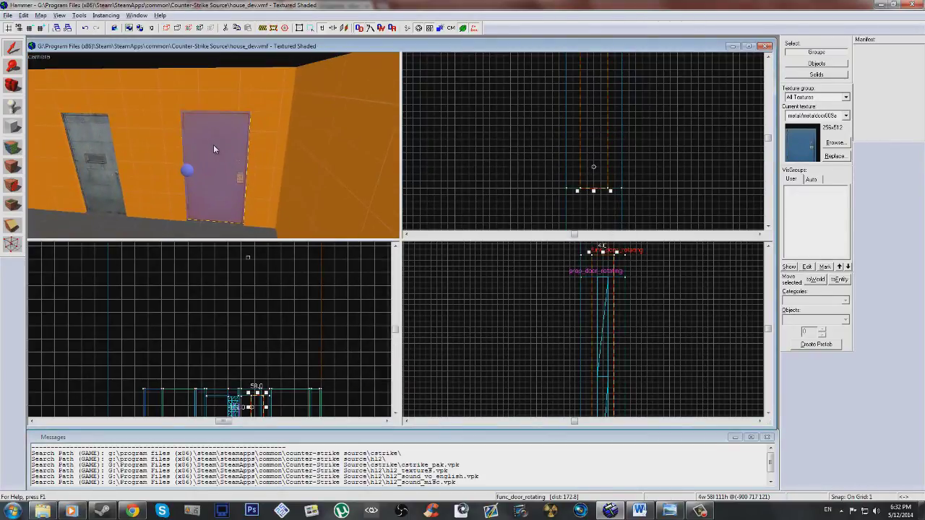
pyautogui.press('z')
pyautogui.press('w')
pyautogui.press('s')
pyautogui.press('s')
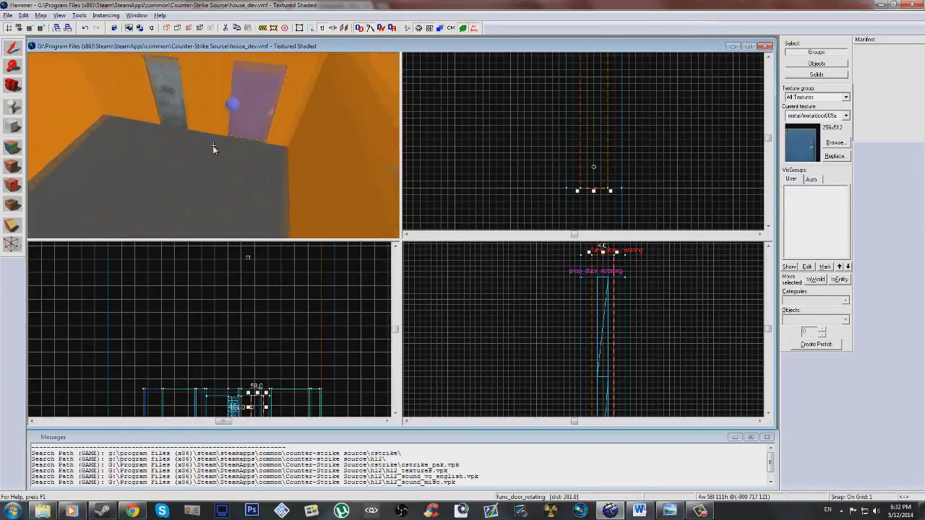
pyautogui.press('s')
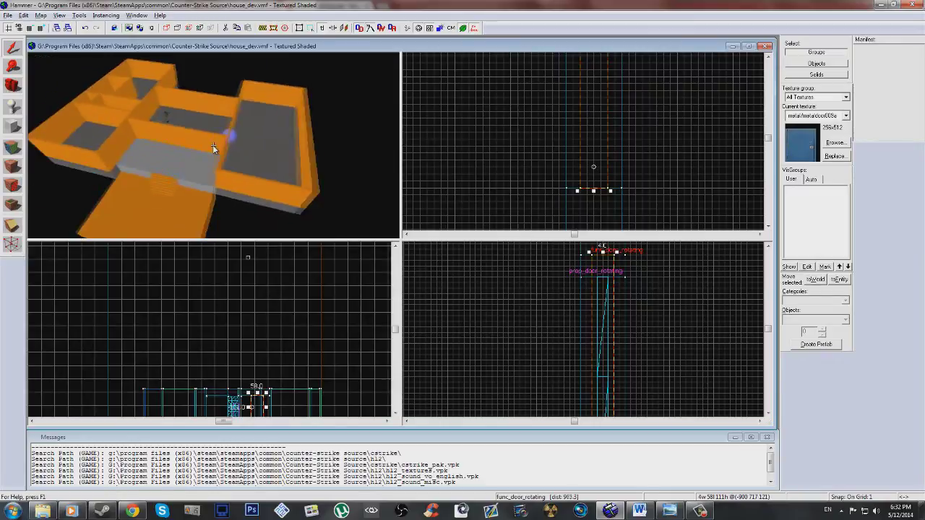
pyautogui.press('w')
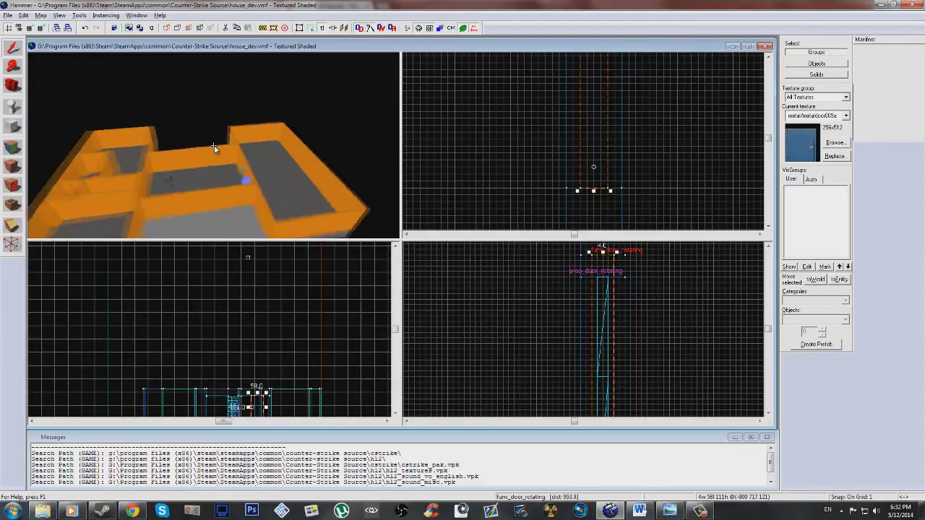
pyautogui.press('a')
pyautogui.press('z')
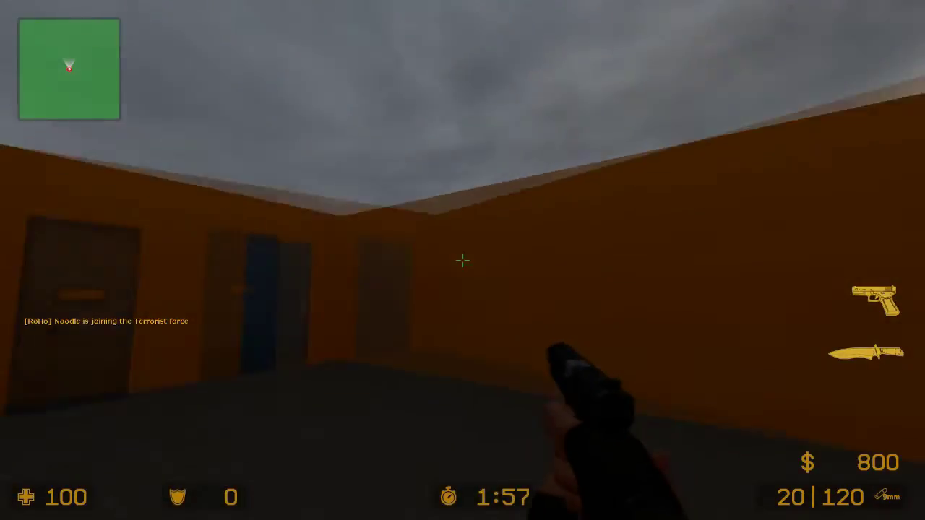
# In Counter-Strike: Source, test the grey prop door by opening, shooting and closing it from both sides.
pyautogui.press('w')
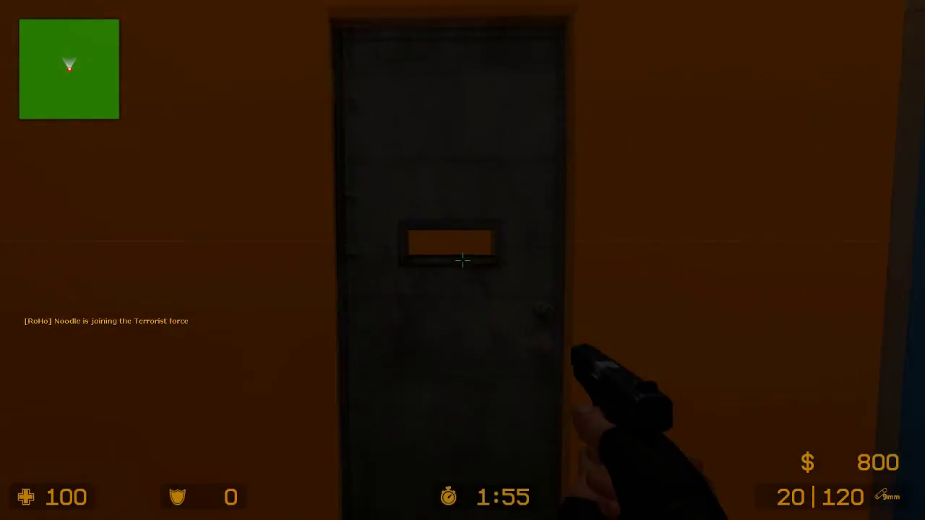
pyautogui.press('e')
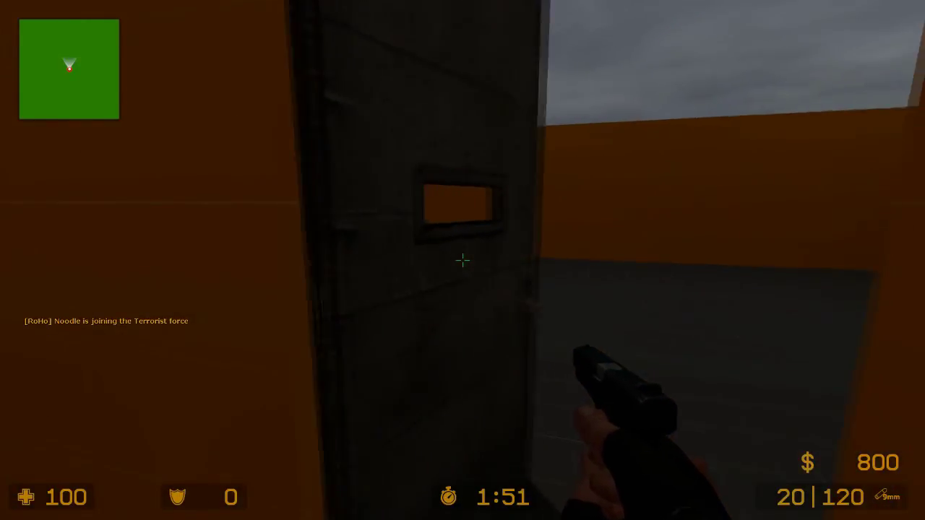
pyautogui.click(462, 260)
pyautogui.click(463, 260)
pyautogui.press('e')
pyautogui.press('s')
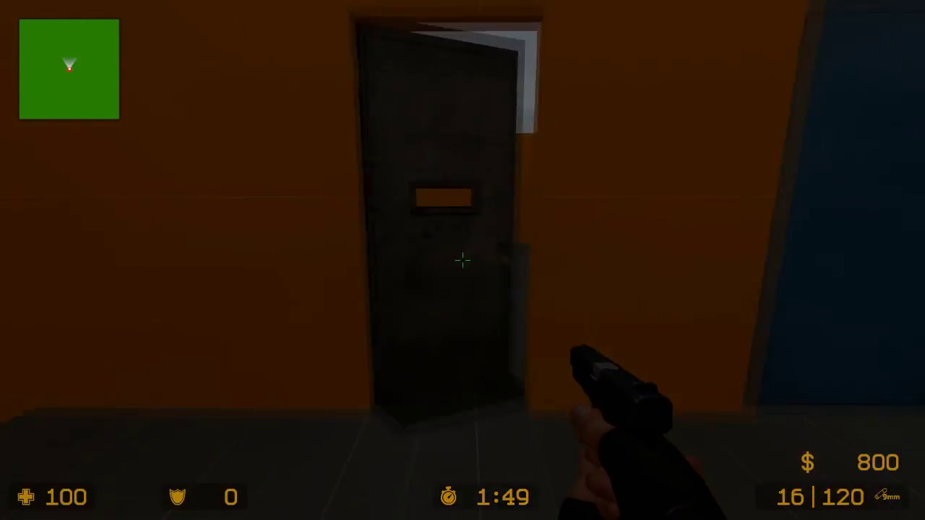
pyautogui.press('w')
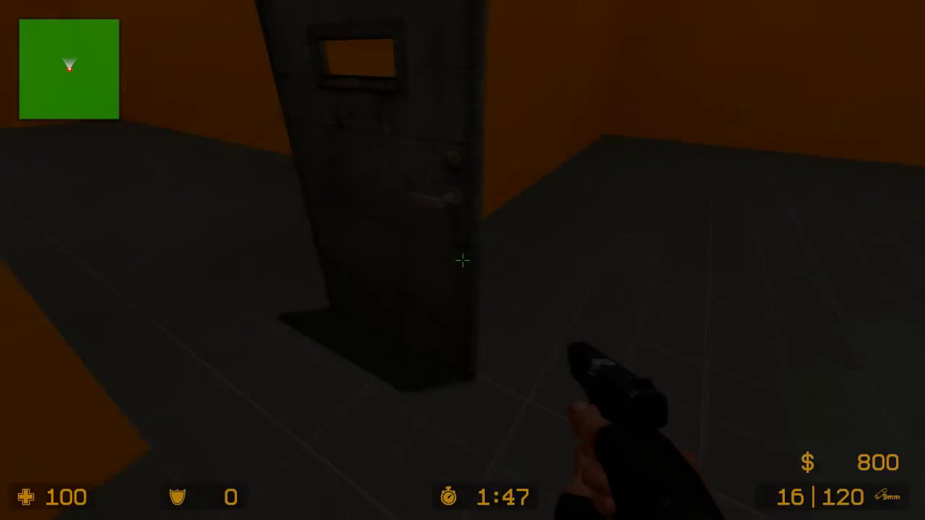
pyautogui.press('s')
pyautogui.press('e')
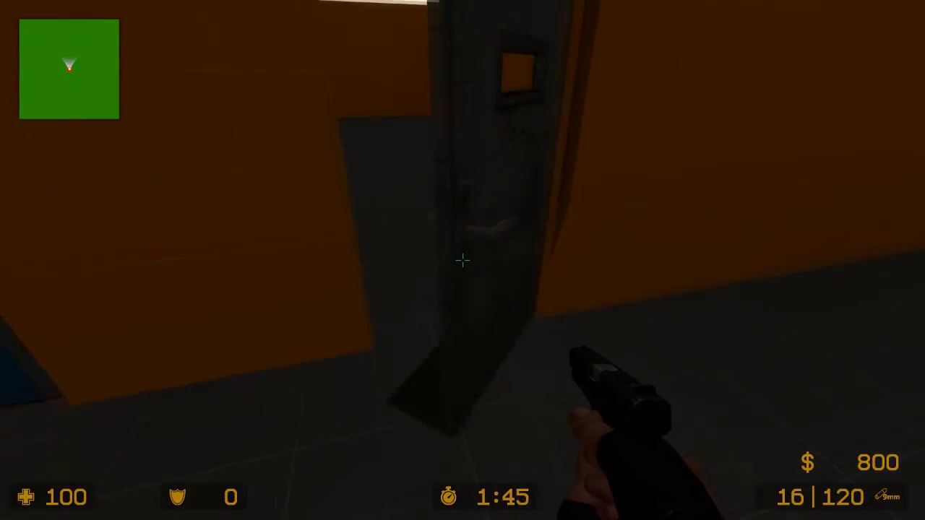
pyautogui.press('e')
# Test the blue func_door_rotating block door in the game by opening and closing it from both sides.
pyautogui.press('w')
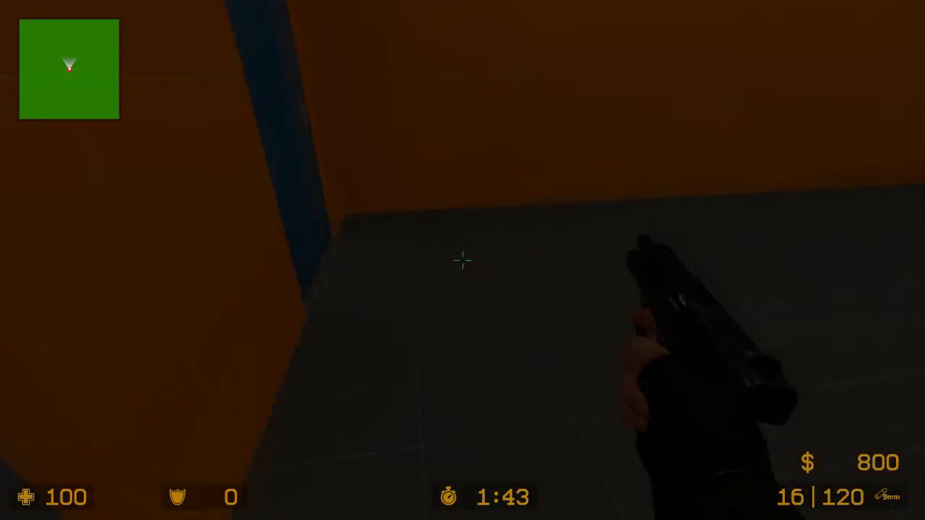
pyautogui.press('s')
pyautogui.press('w')
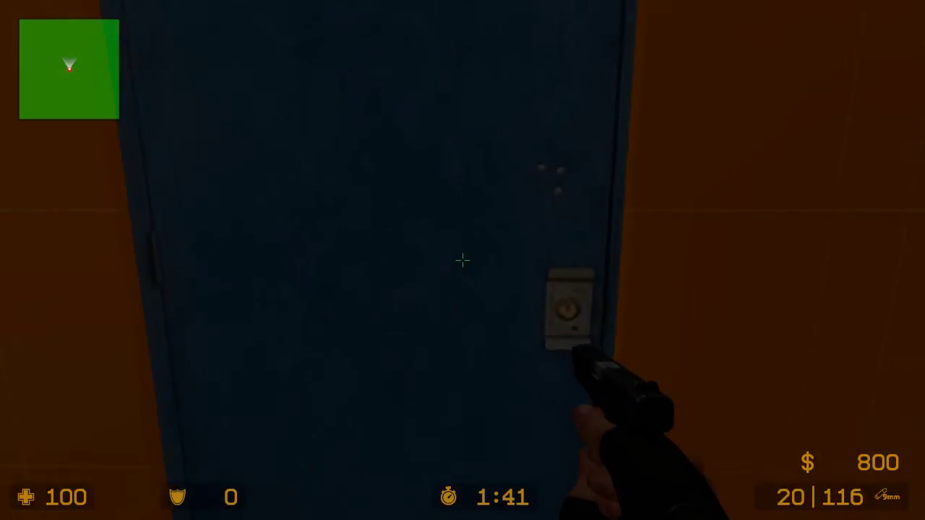
pyautogui.press('e')
pyautogui.press('s')
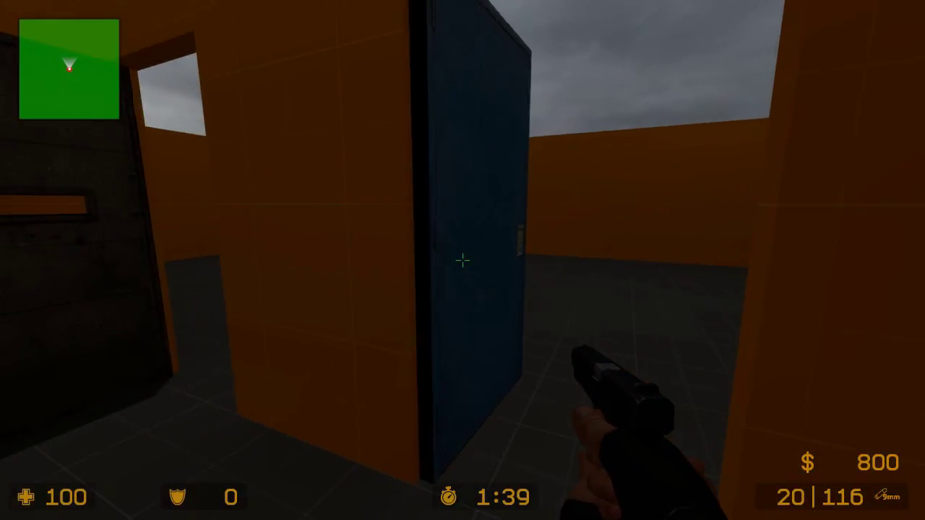
pyautogui.press('e')
pyautogui.press('e')
pyautogui.press('w')
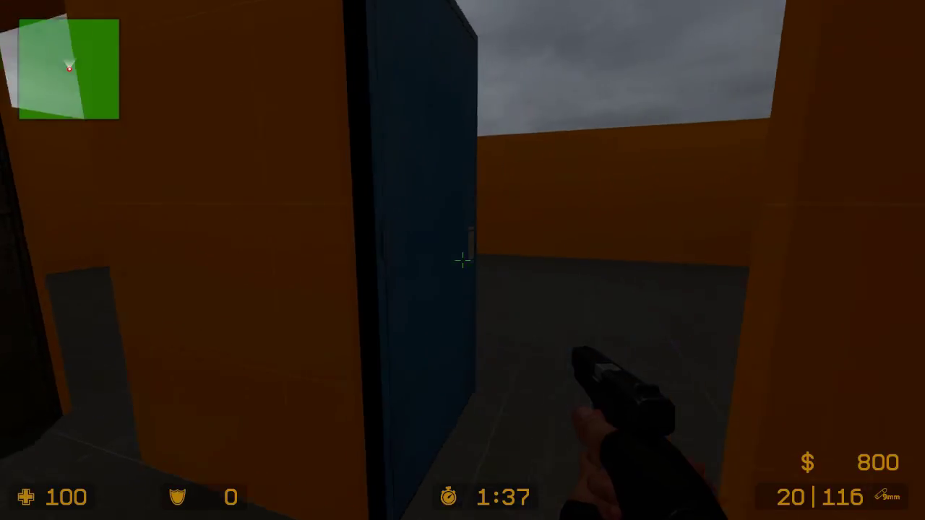
pyautogui.press('s')
pyautogui.press('e')
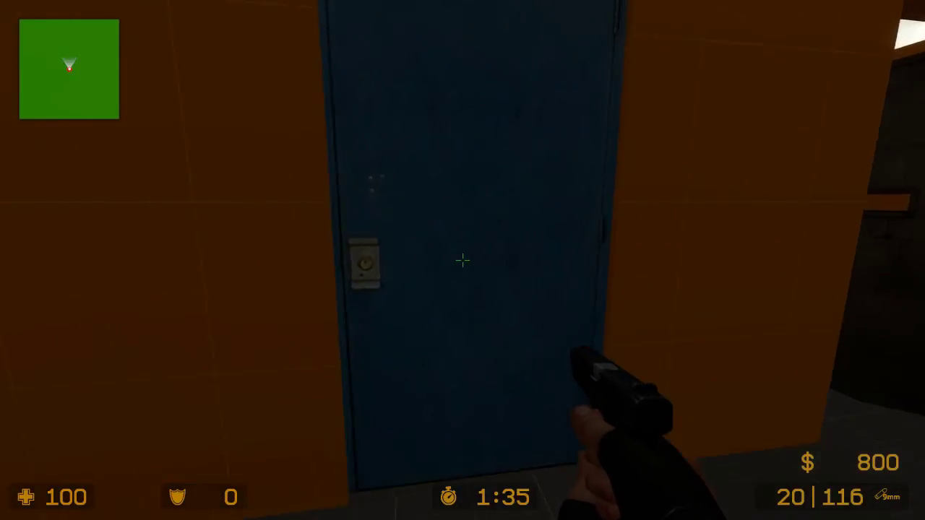
# Pass through the blue block door once more, operate it again, and back away to compare both doors in the wall.
pyautogui.press('e')
pyautogui.press('w')
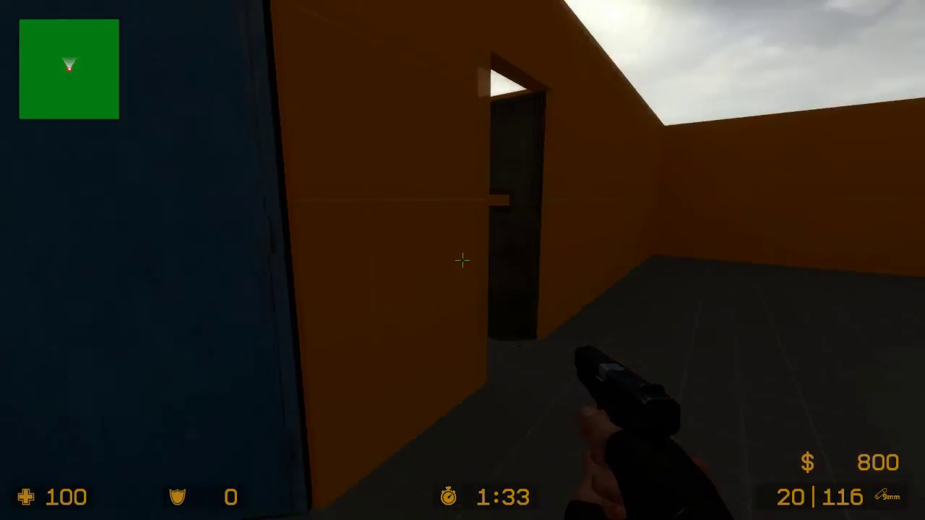
pyautogui.press('e')
pyautogui.press('s')
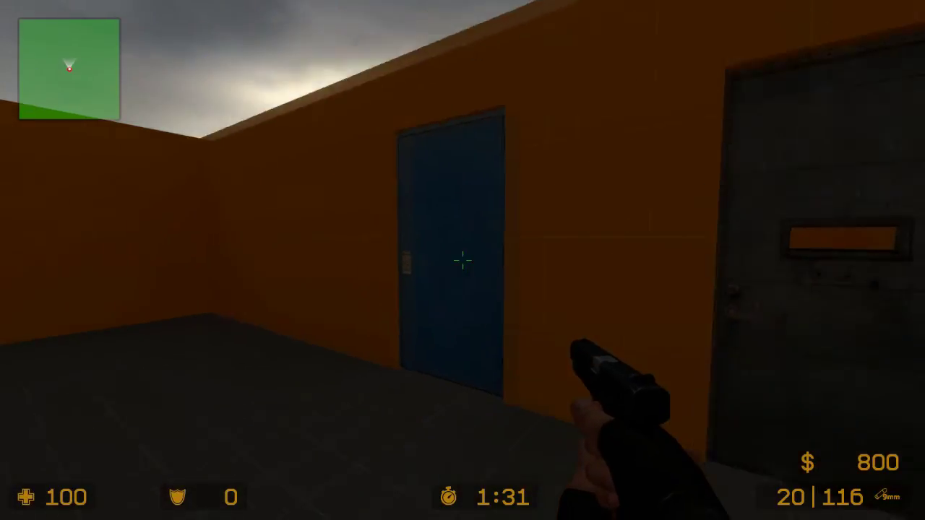
# Open the grey prop door, walk through it, switch the pistol to burst-fire and back to semi-automatic, and operate the door again.
pyautogui.press('w')
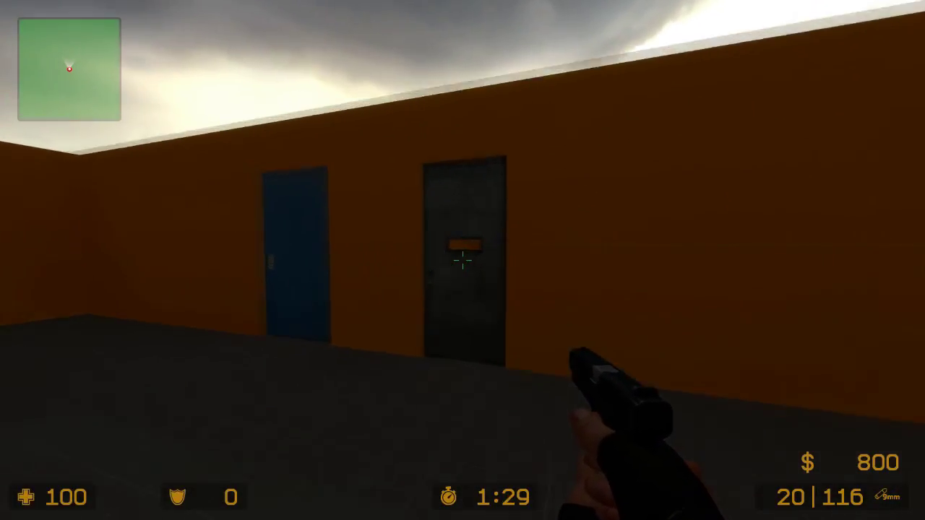
pyautogui.press('e')
pyautogui.press('s')
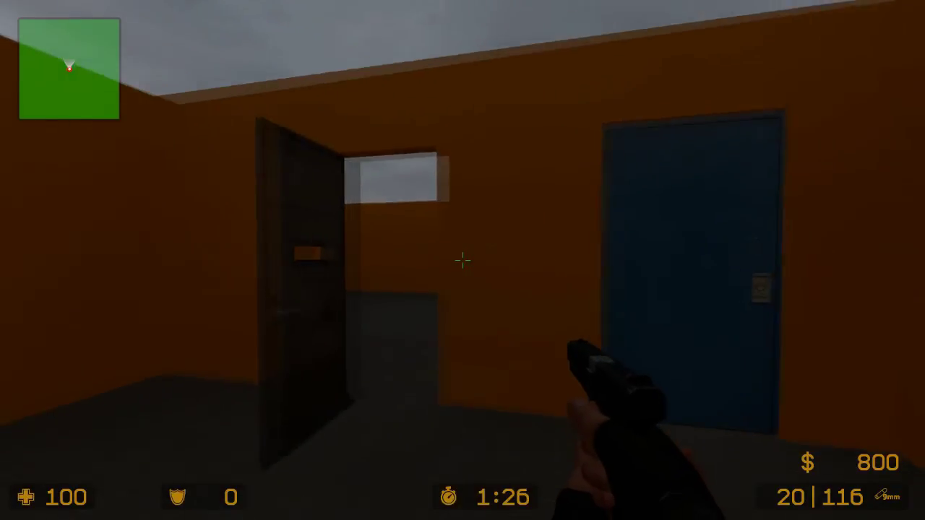
pyautogui.press('s')
pyautogui.rightClick(463, 261)
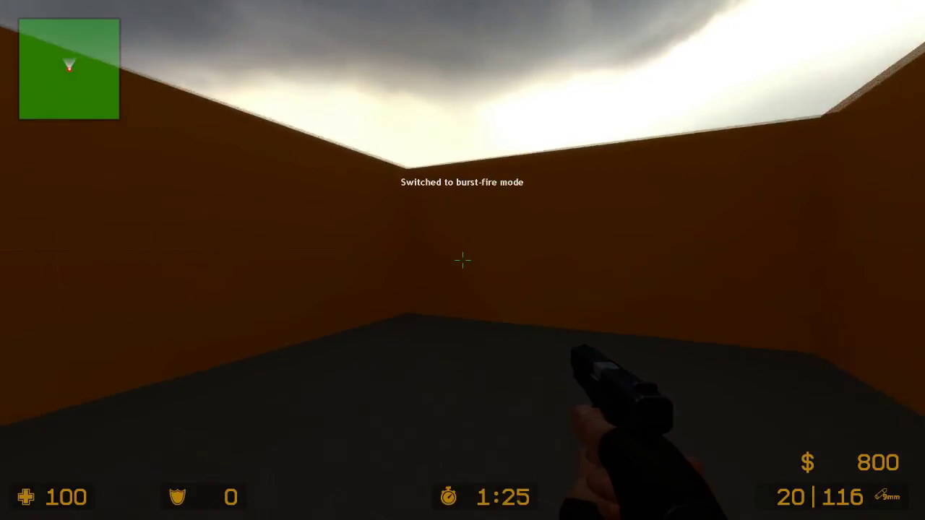
pyautogui.rightClick(463, 261)
pyautogui.press('w')
pyautogui.press('e')
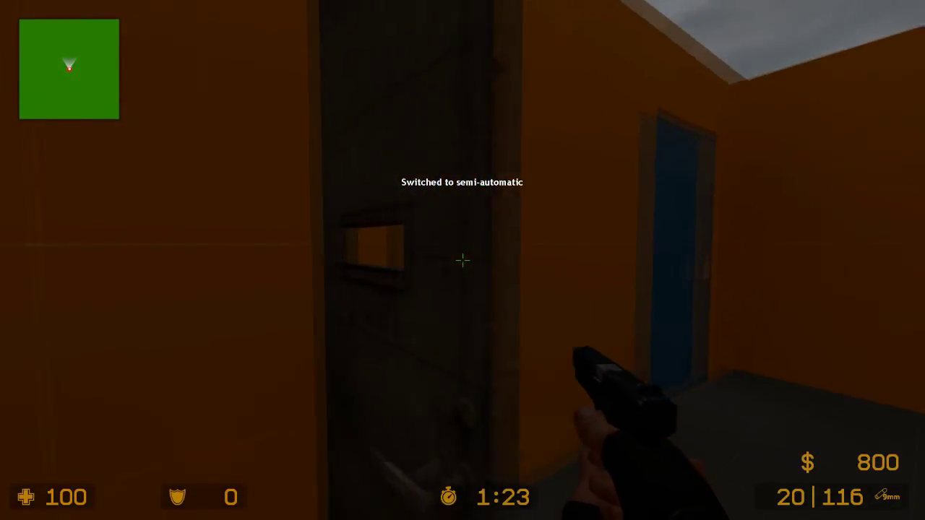